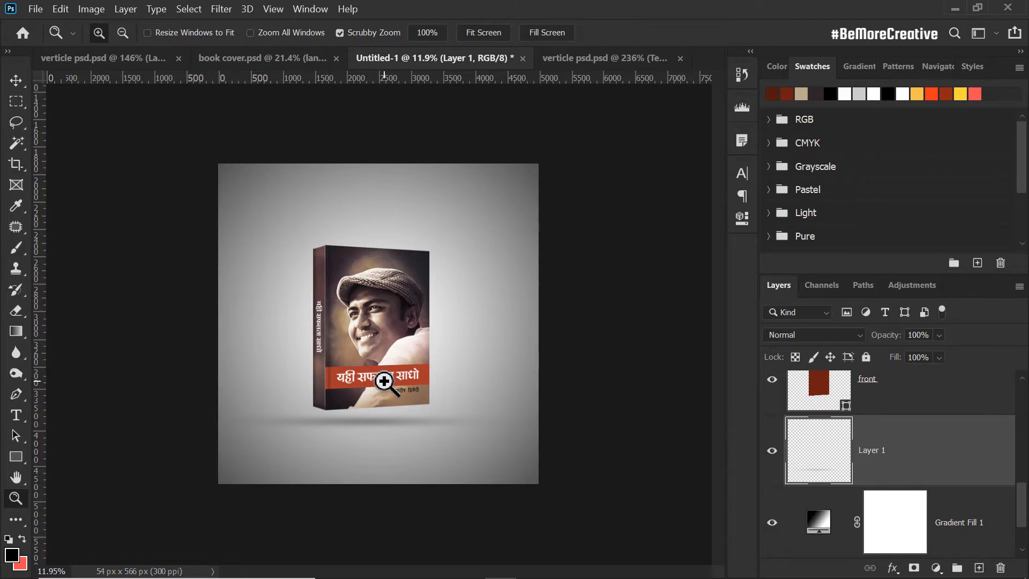
left_click(384, 381)
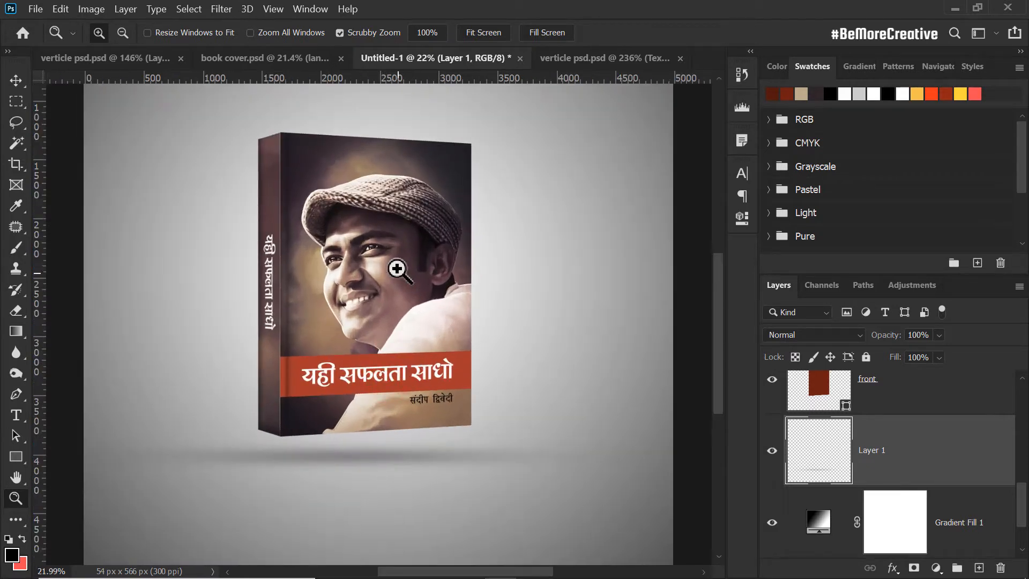
left_click_drag(399, 268, 477, 335)
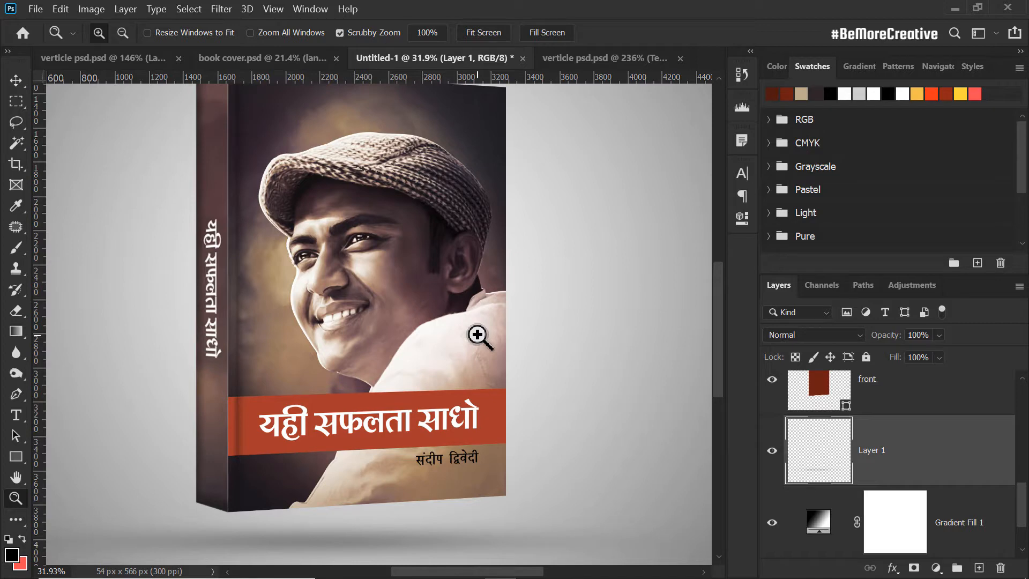
right_click(477, 336)
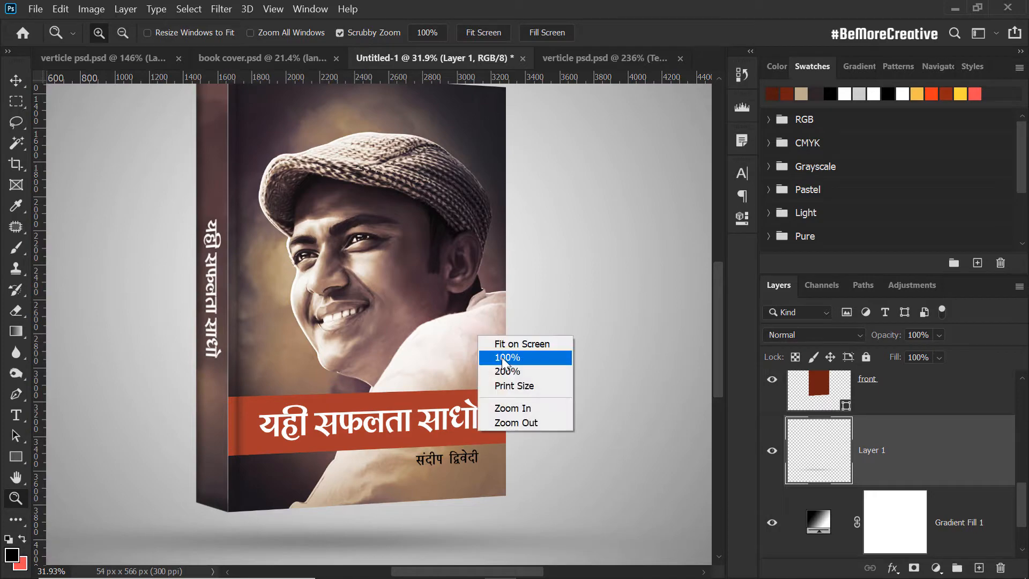
left_click(523, 343)
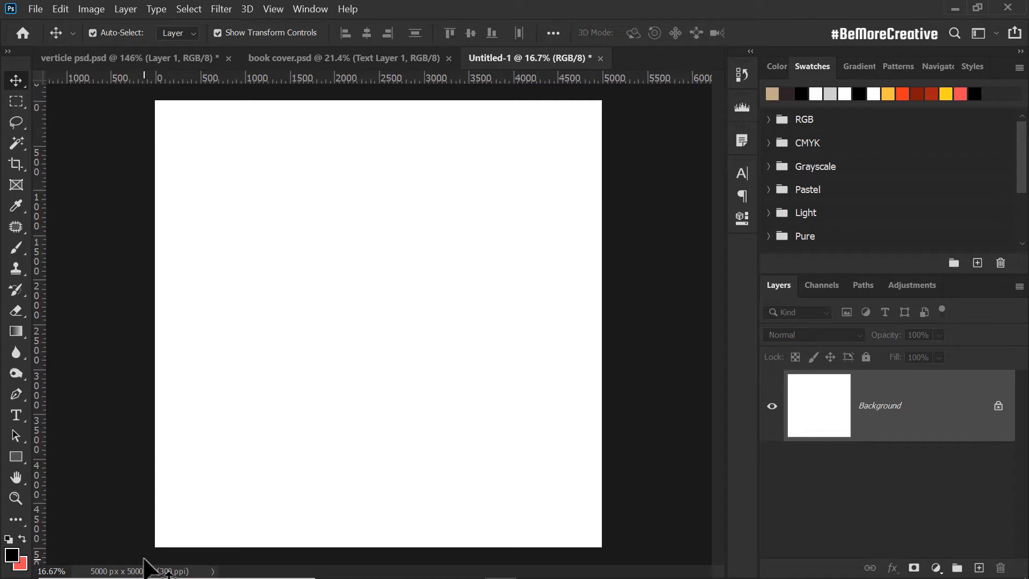
Step: Add a Gradient fill layer above the background using the Black, White preset from the Basics group
left_click(938, 567)
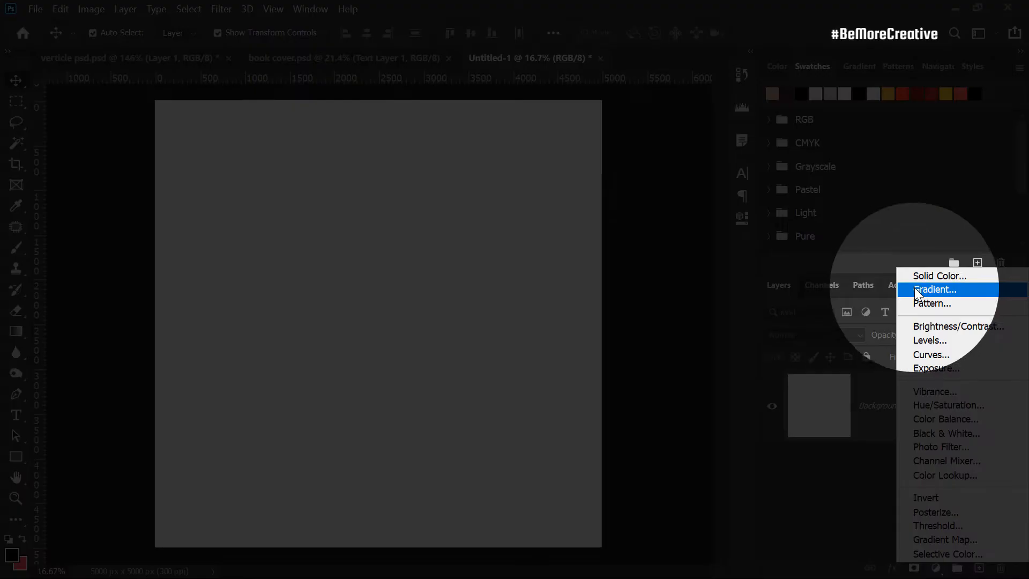
left_click(916, 290)
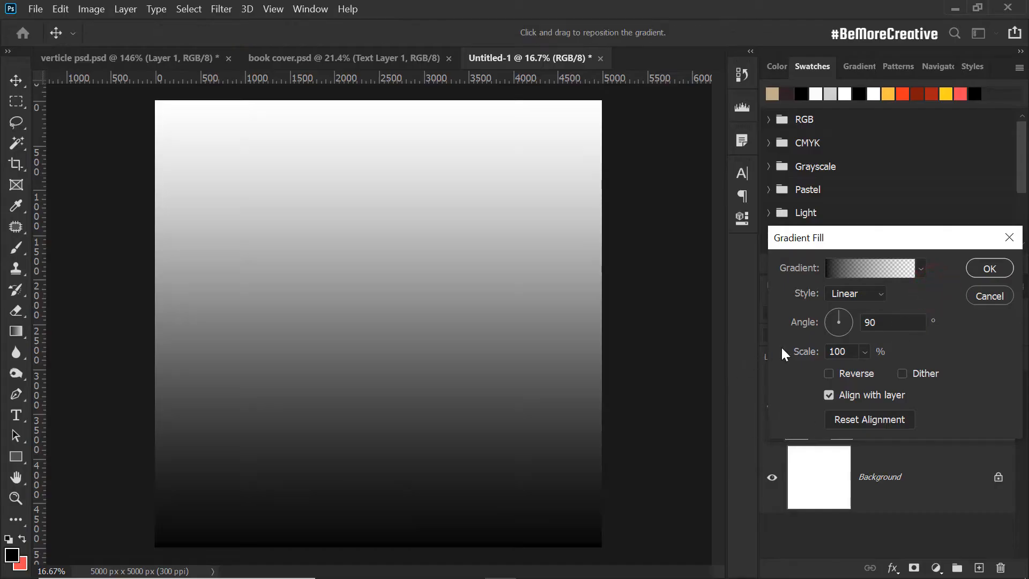
left_click(849, 270)
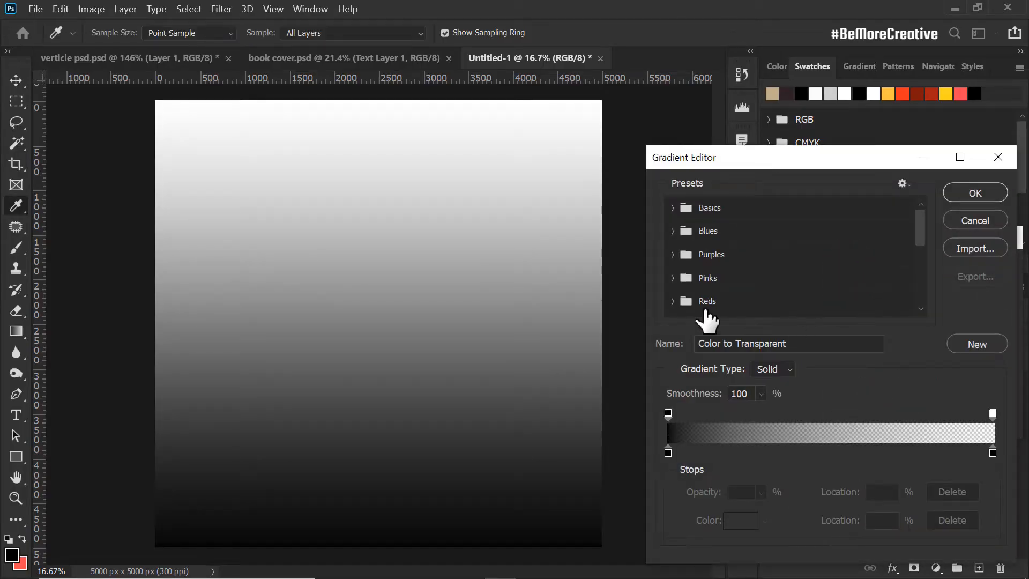
left_click(673, 208)
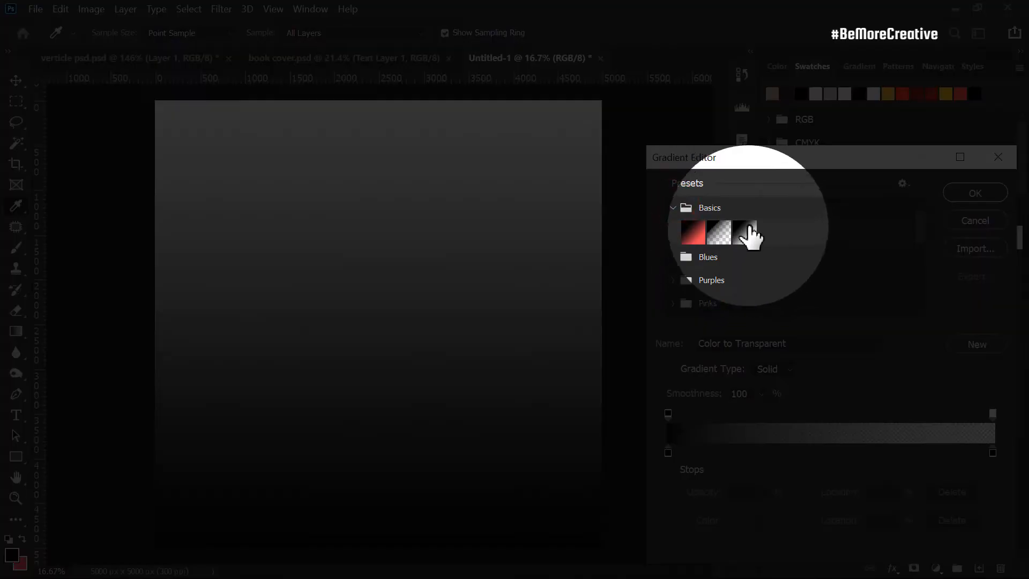
left_click(743, 234)
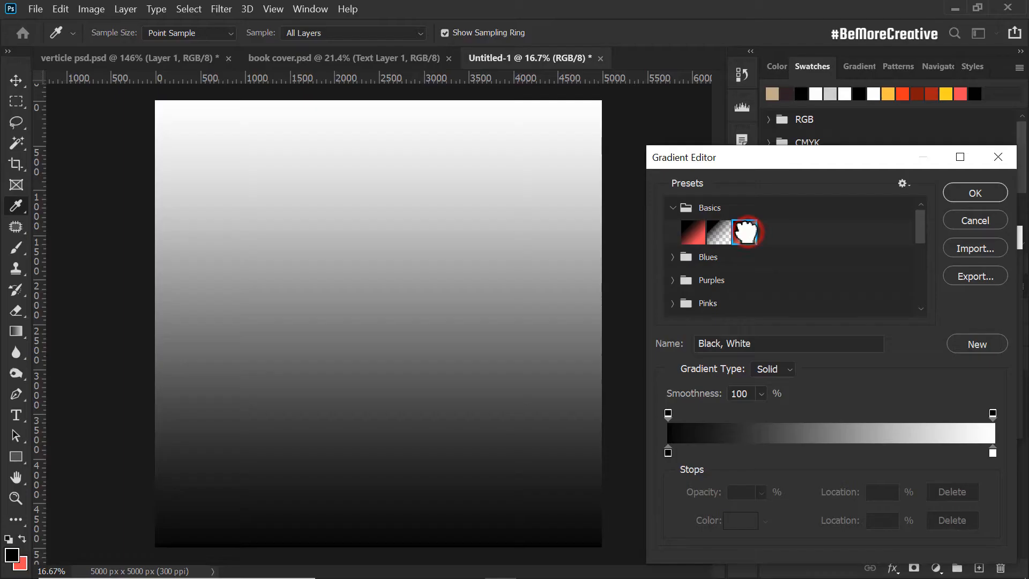
left_click(988, 191)
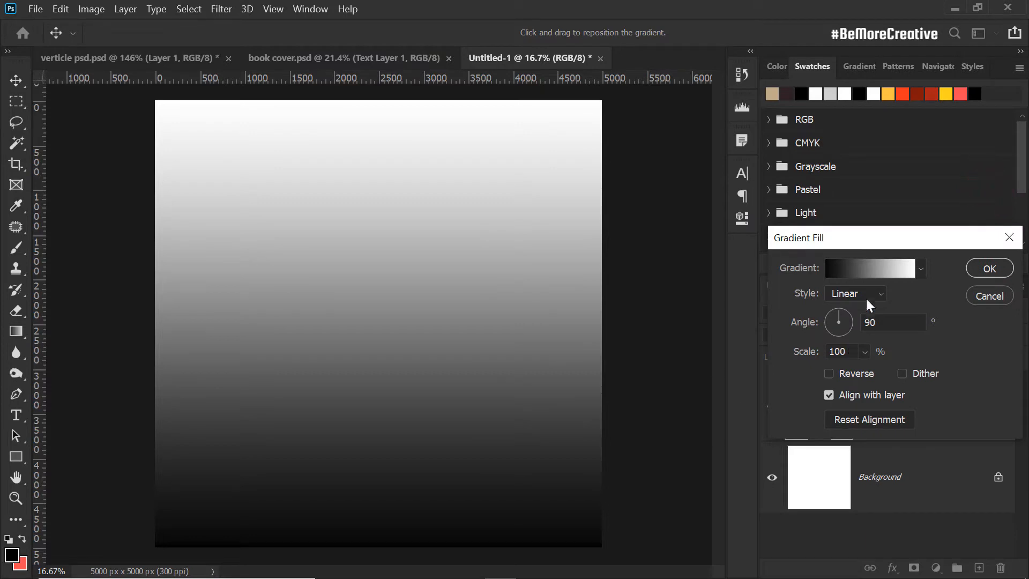
Step: Set the gradient fill to a reversed Radial style with a scale of 219% and apply it
left_click(861, 294)
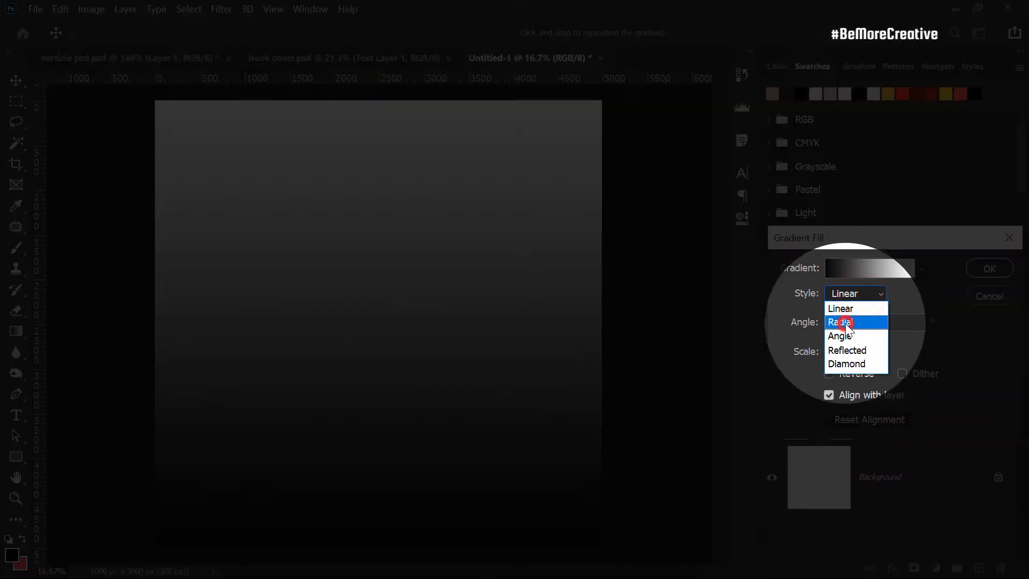
left_click(844, 323)
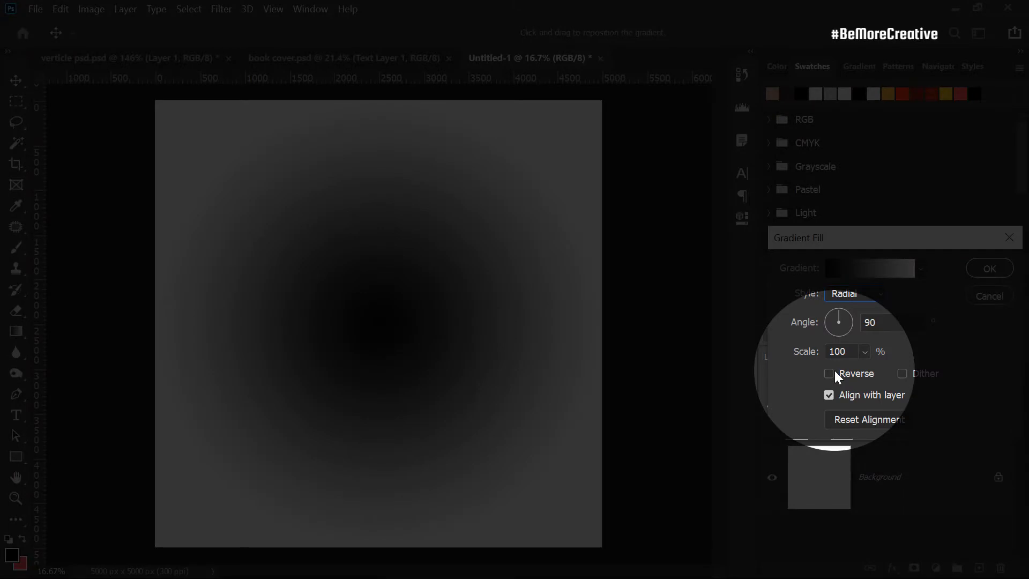
left_click(835, 372)
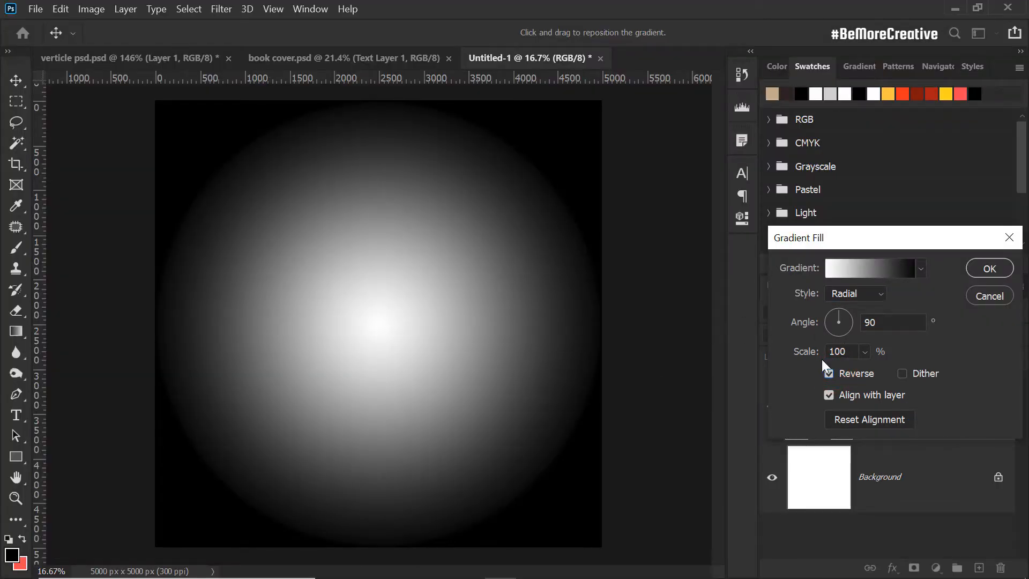
left_click_drag(807, 351, 871, 355)
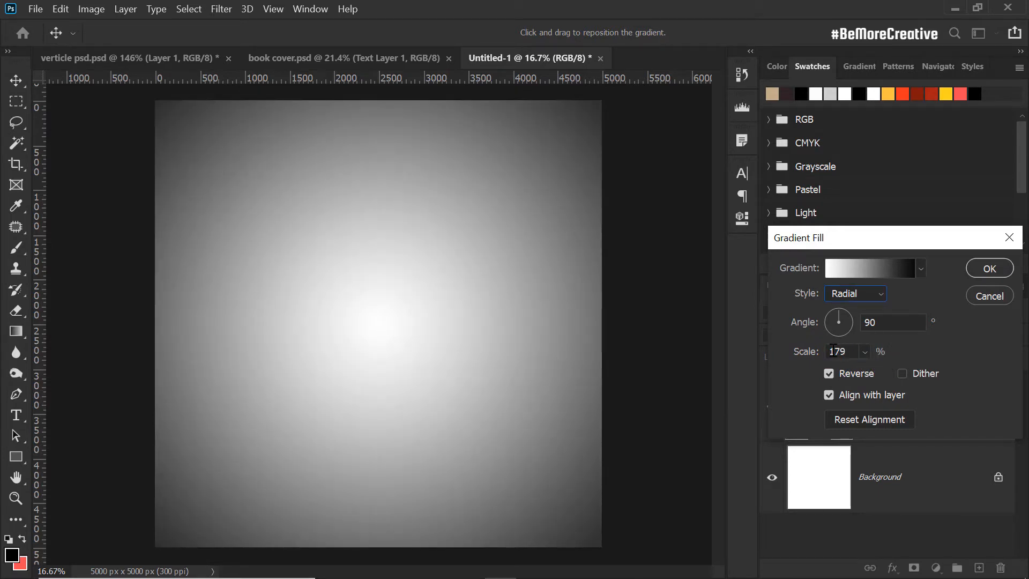
left_click_drag(807, 351, 840, 354)
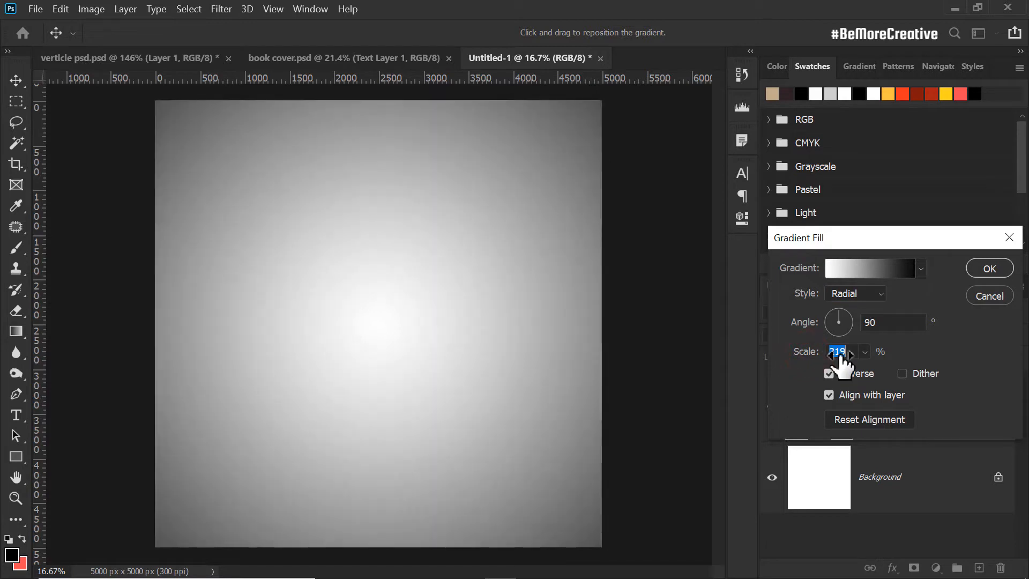
left_click(1006, 269)
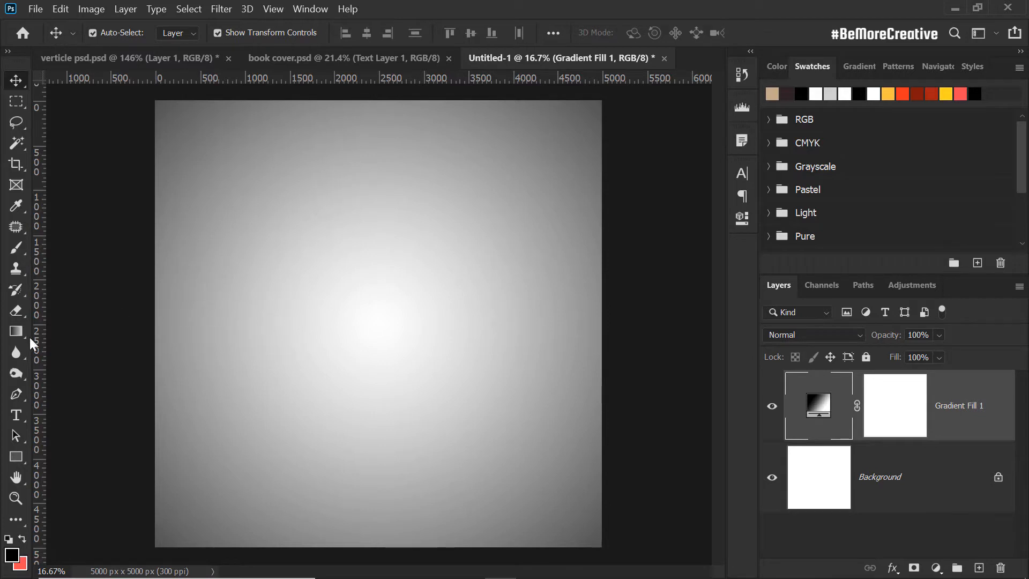
Step: Draw an upright rectangle shape about 1665 by 2462 px and centre it horizontally on the canvas
left_click(16, 462)
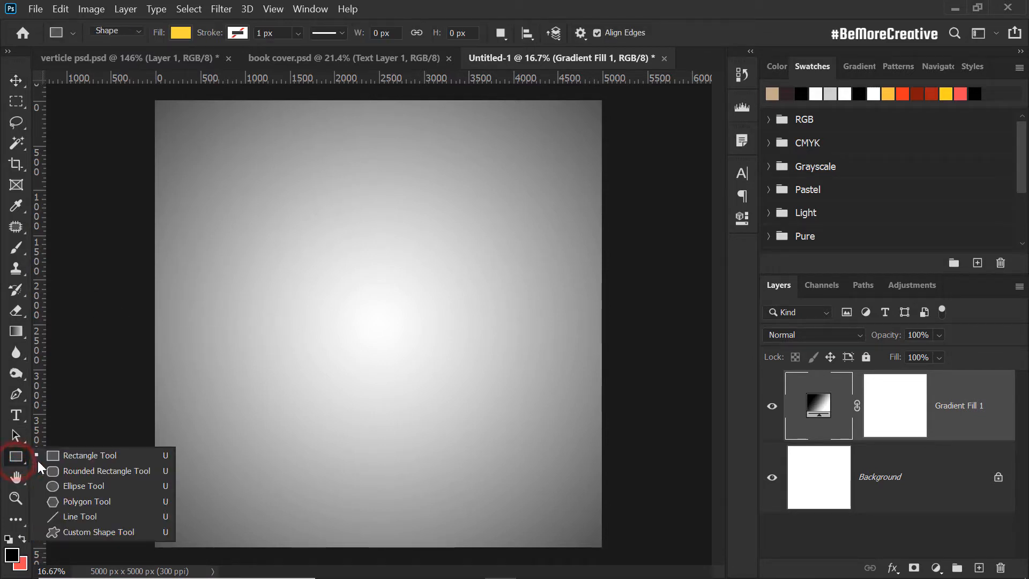
left_click(86, 455)
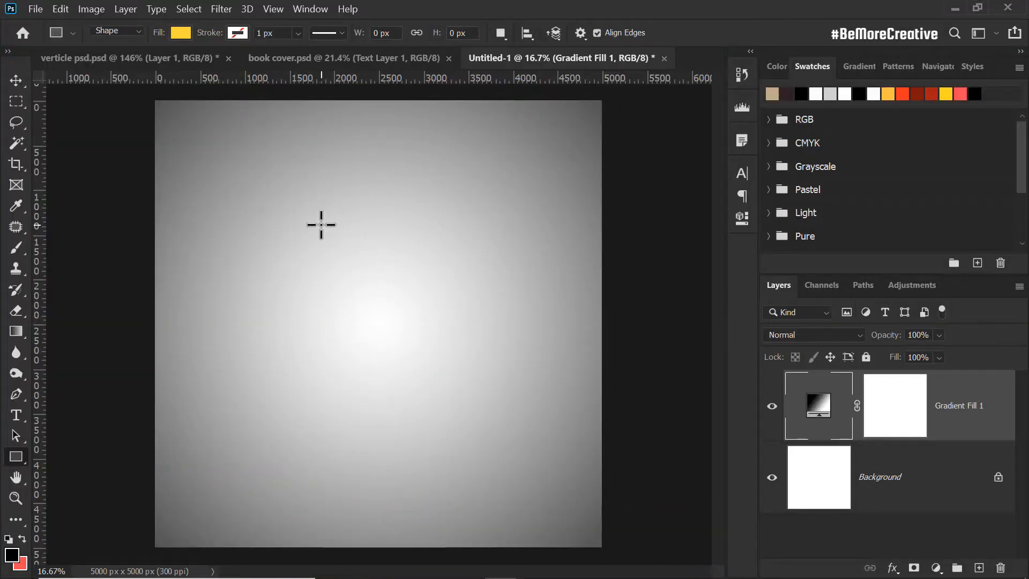
left_click_drag(315, 220, 463, 440)
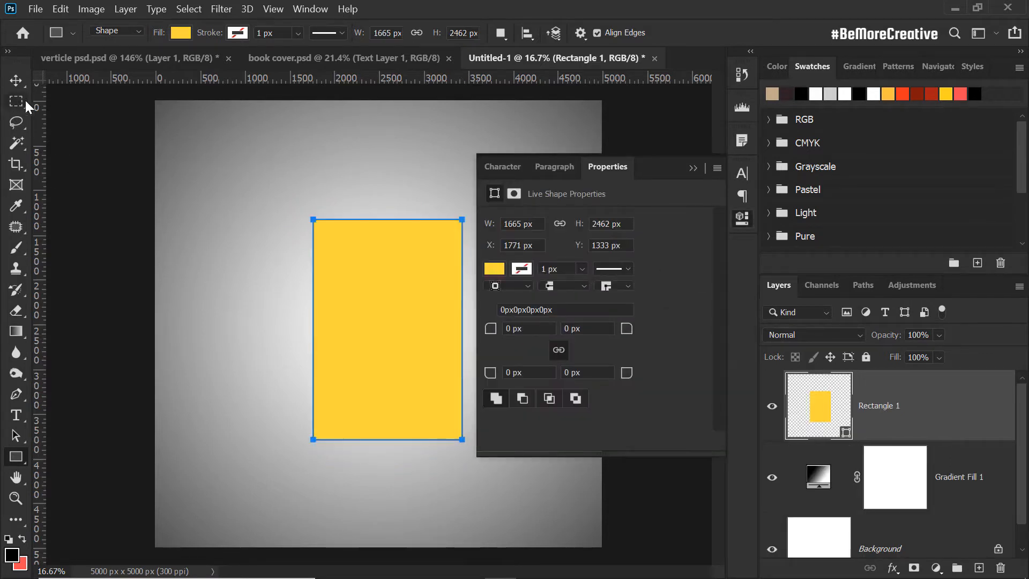
left_click(16, 79)
mouse_move(400, 285)
left_mouse_down()
mouse_move(369, 263)
mouse_move(386, 289)
left_mouse_up()
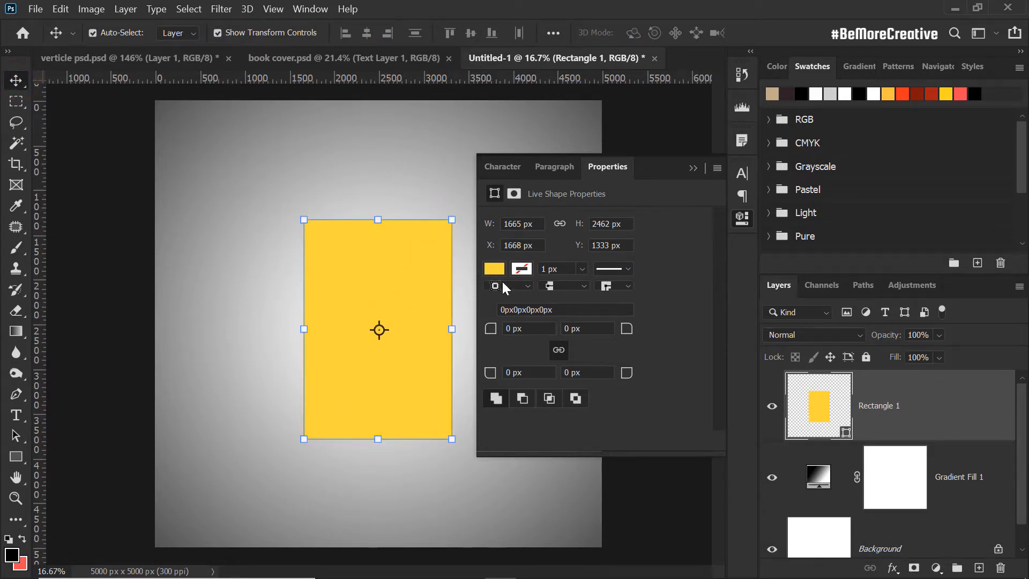
Step: Change the rectangle's fill to the recently used dark red-brown 6f1b04 and deselect the shape
left_click(493, 268)
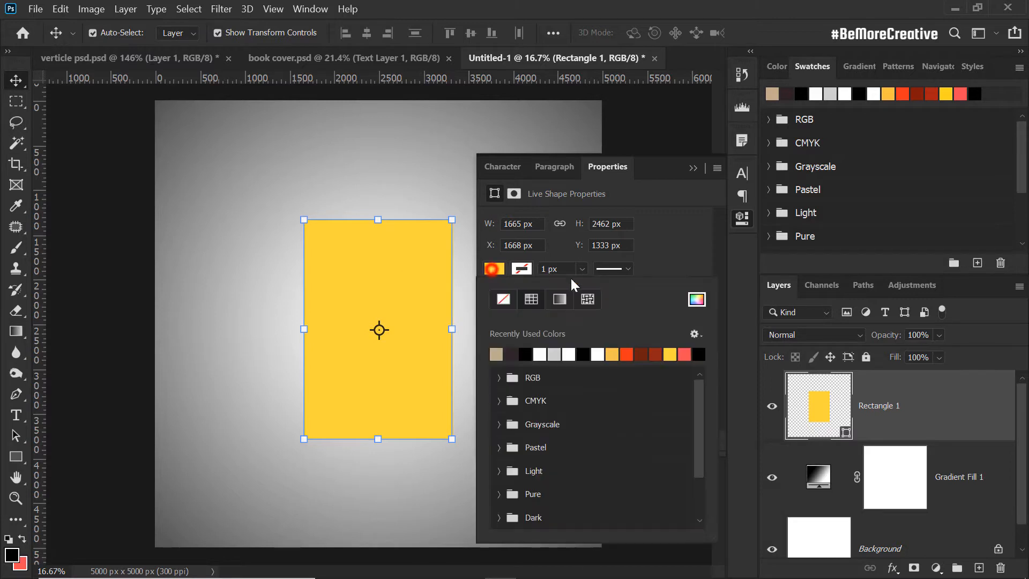
left_click(645, 355)
left_click(111, 123)
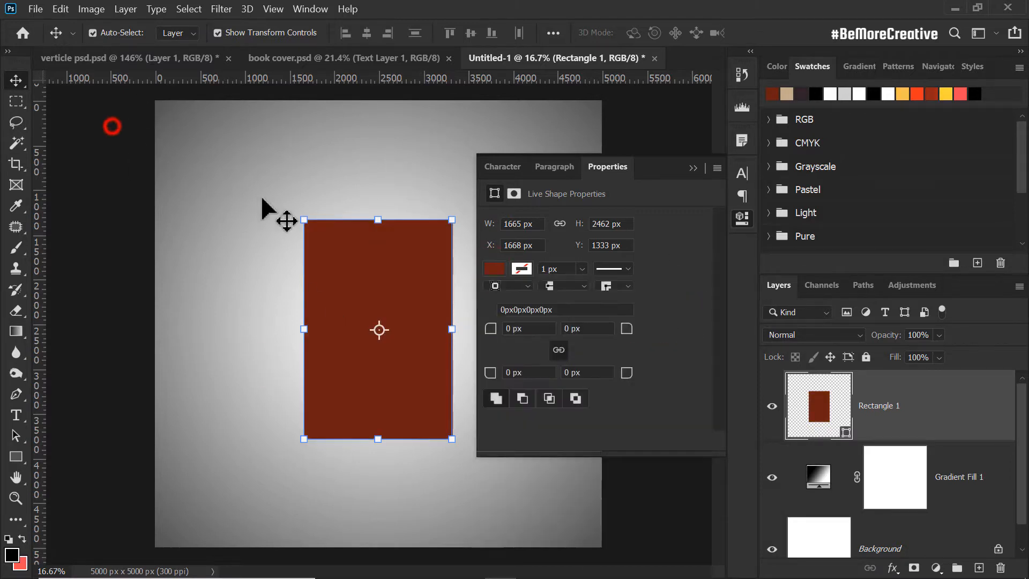
left_click(743, 217)
scroll(460, 301, "up", 3)
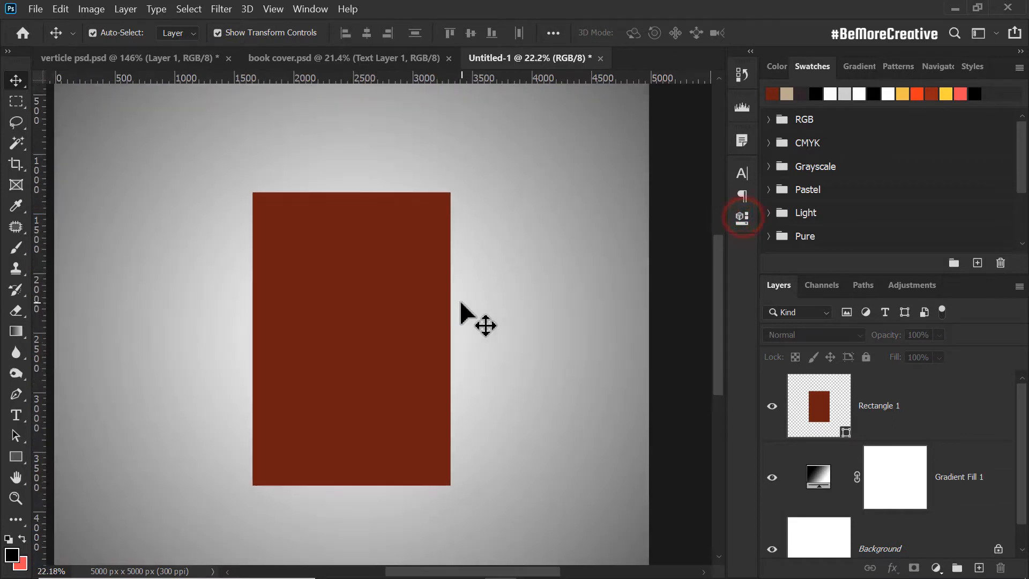
scroll(392, 288, "down", 2)
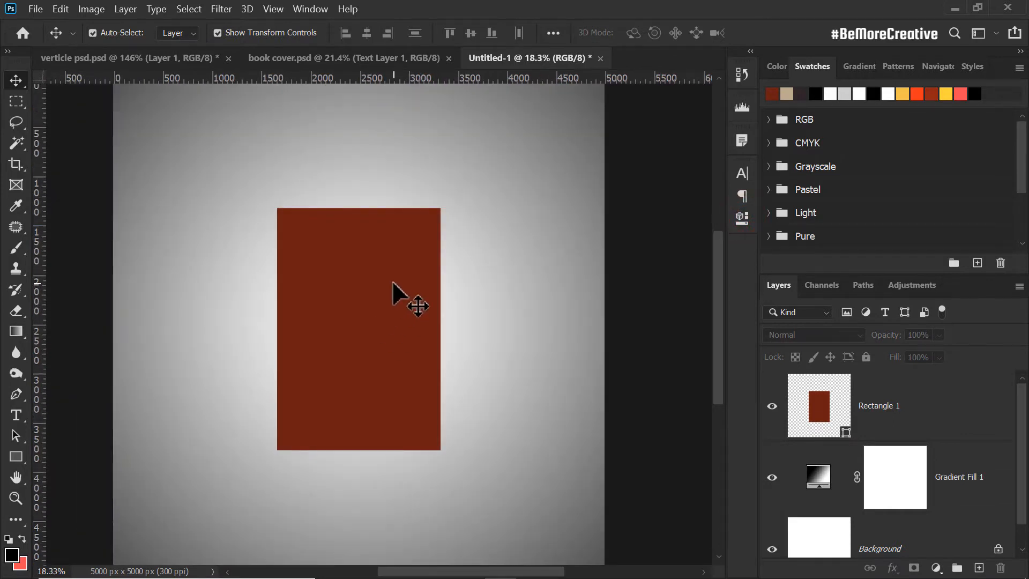
Step: Duplicate the Rectangle 1 layer and move the copy down and to the left, partly overlapping the original
left_click(938, 399)
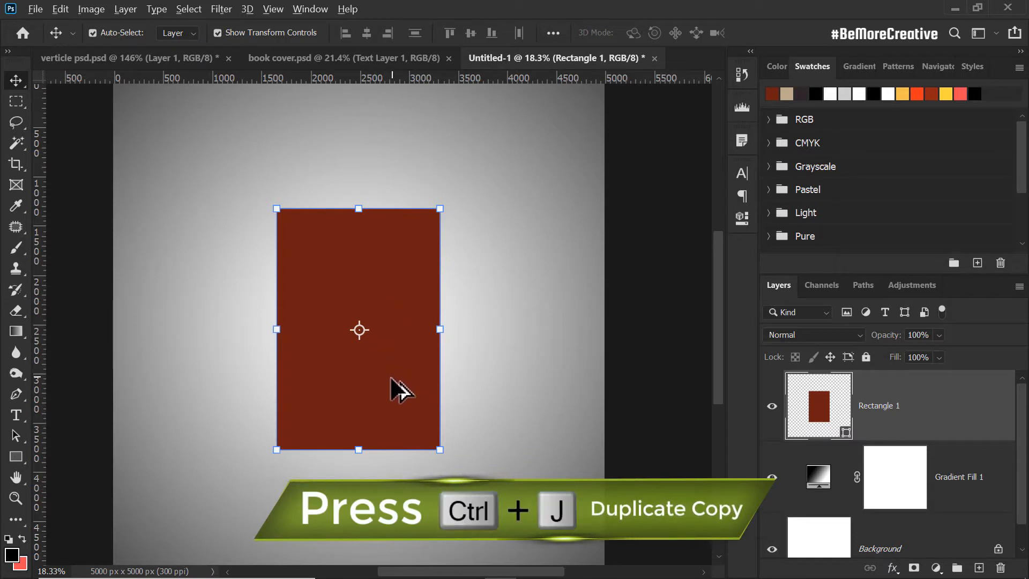
left_click_drag(392, 379, 316, 403)
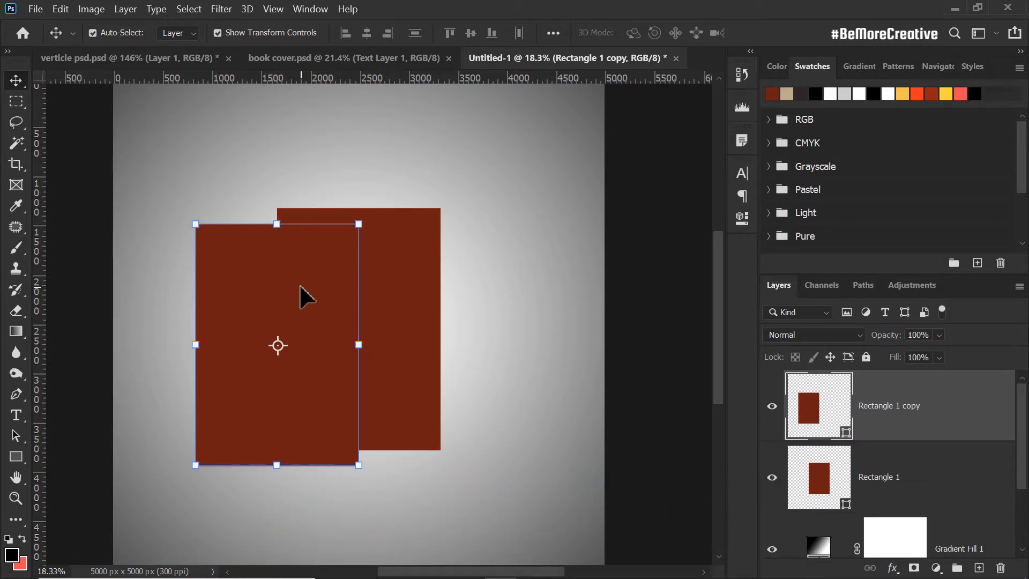
left_click_drag(300, 286, 280, 294)
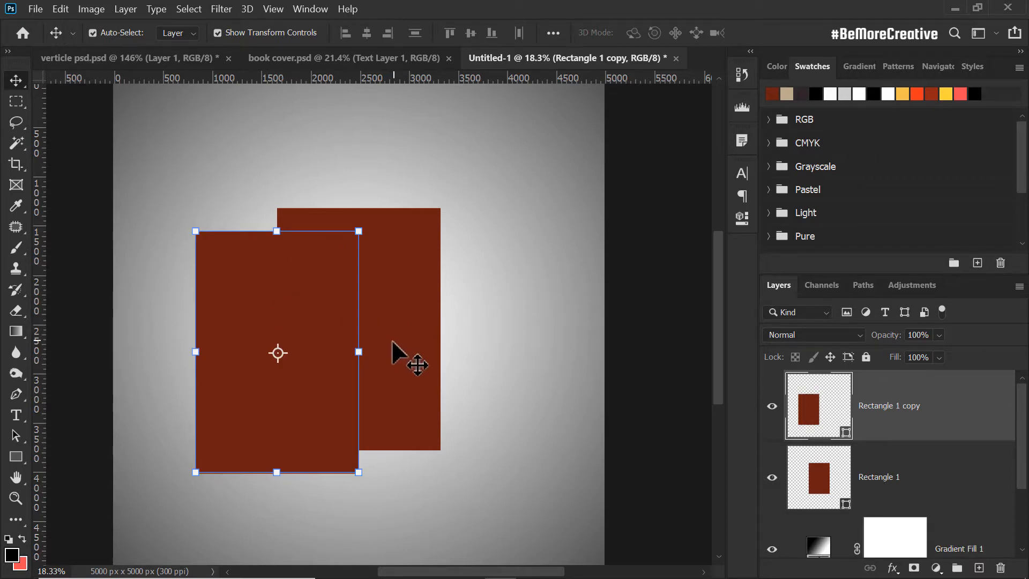
Step: Darken the rectangle copy's fill by lowering its brightness to 31%, giving color 4f1303
double_click(811, 411)
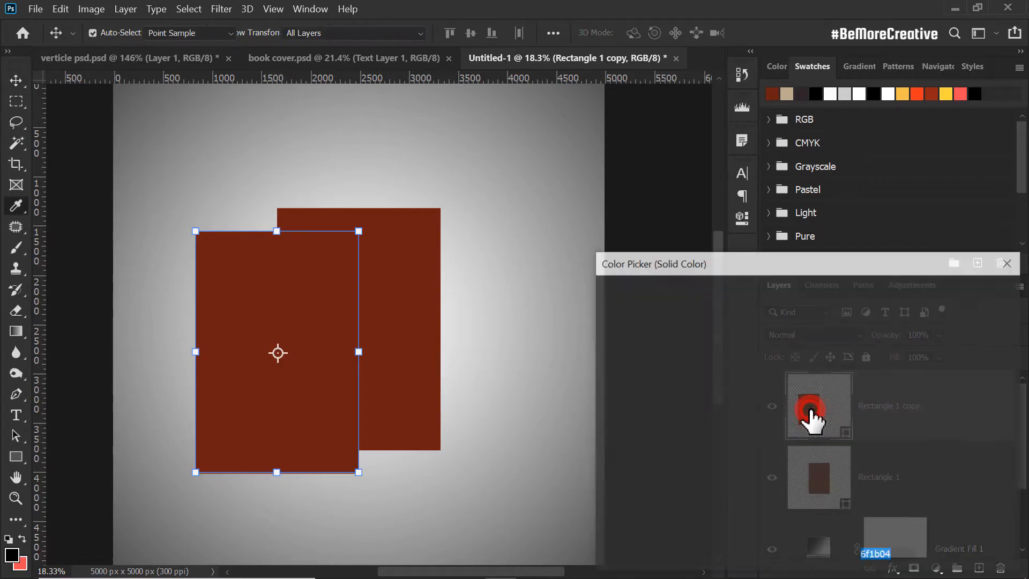
left_click_drag(786, 271, 681, 226)
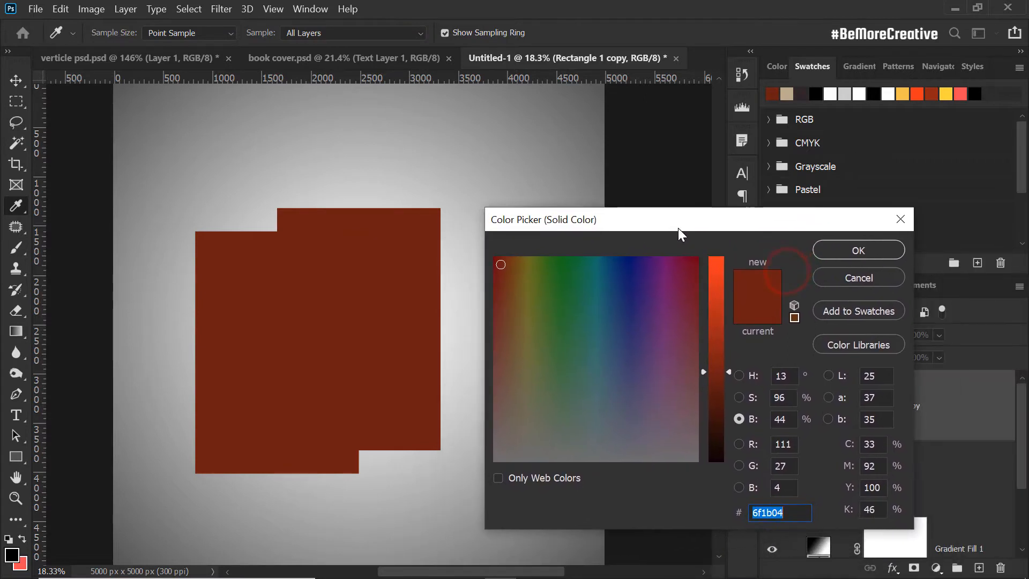
left_click(741, 375)
left_click_drag(717, 278, 720, 472)
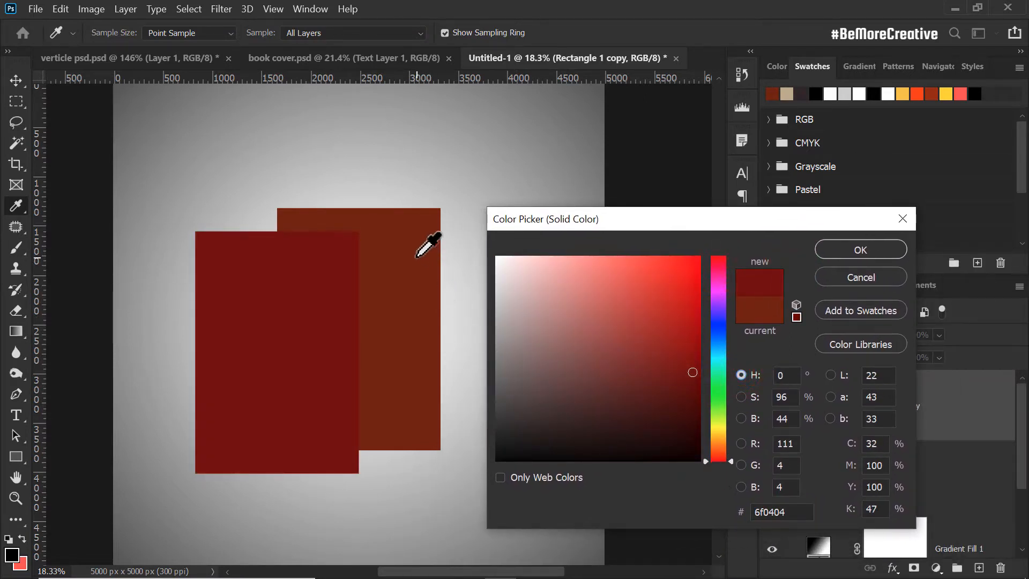
left_click(416, 257)
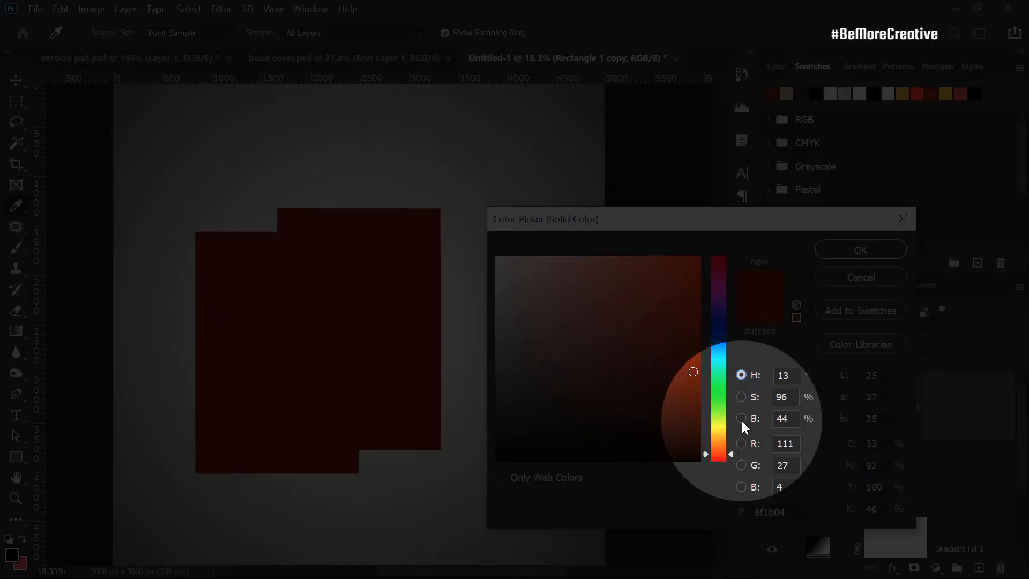
left_click(741, 419)
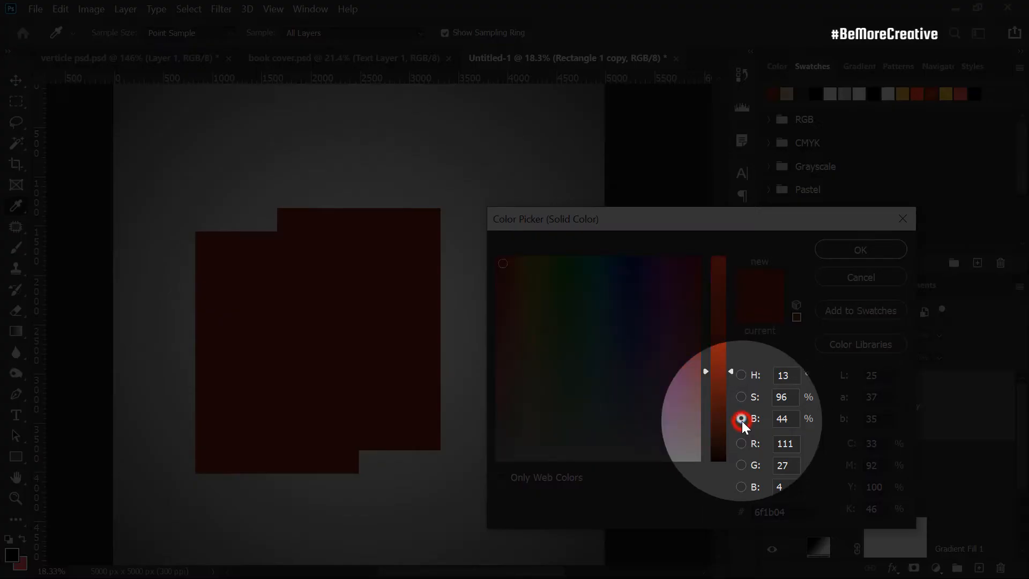
left_click_drag(722, 377, 738, 398)
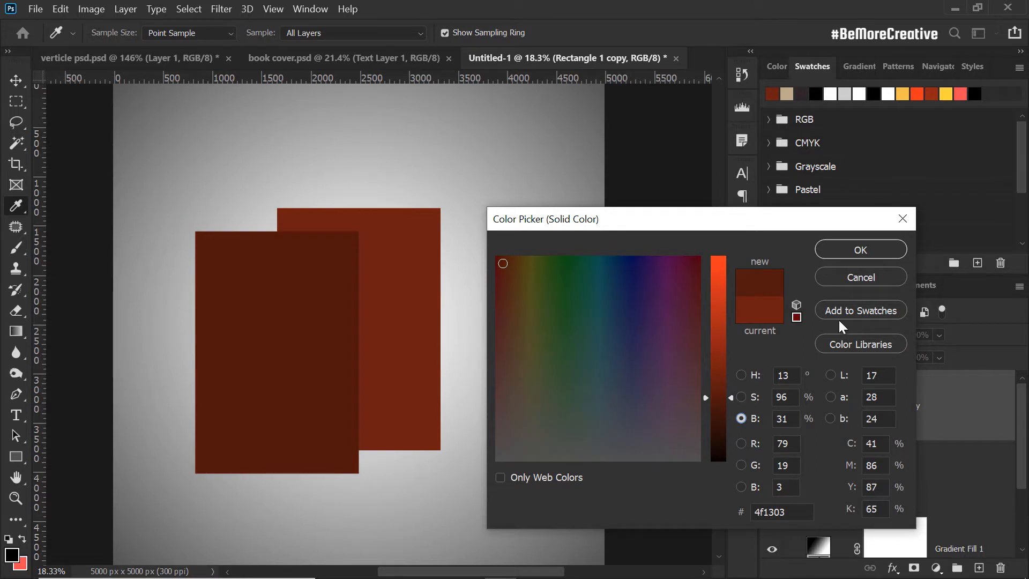
left_click(859, 248)
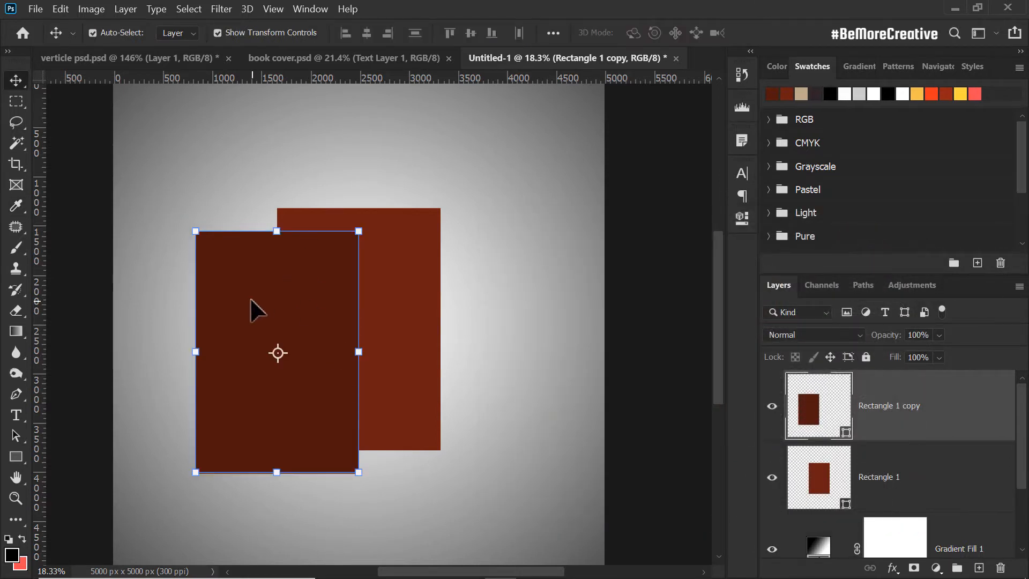
Step: Align the dark rectangle copy against the original's left edge and narrow it to 11.33% width as the book's spine
left_click_drag(253, 304, 202, 271)
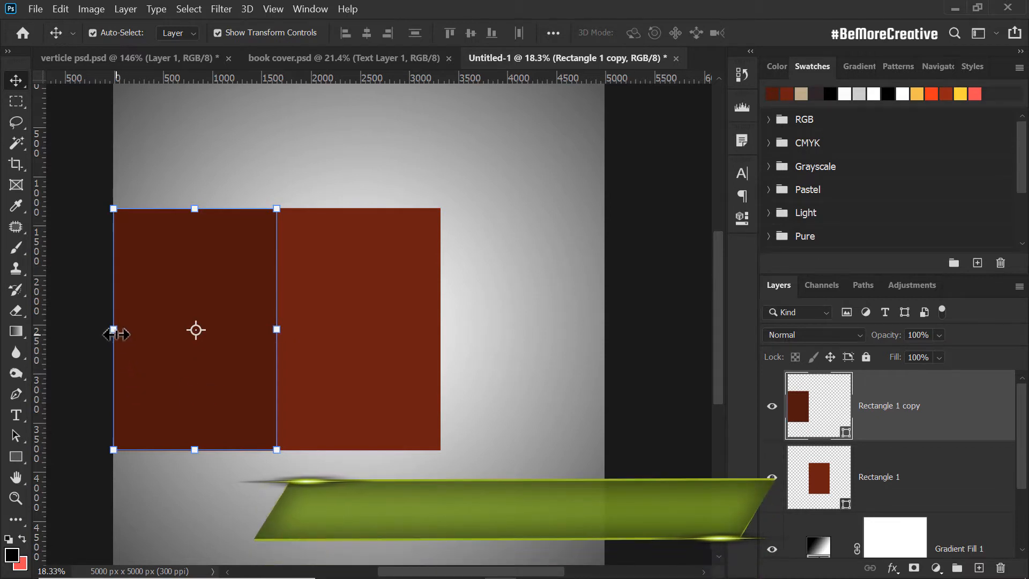
left_click_drag(114, 330, 262, 341)
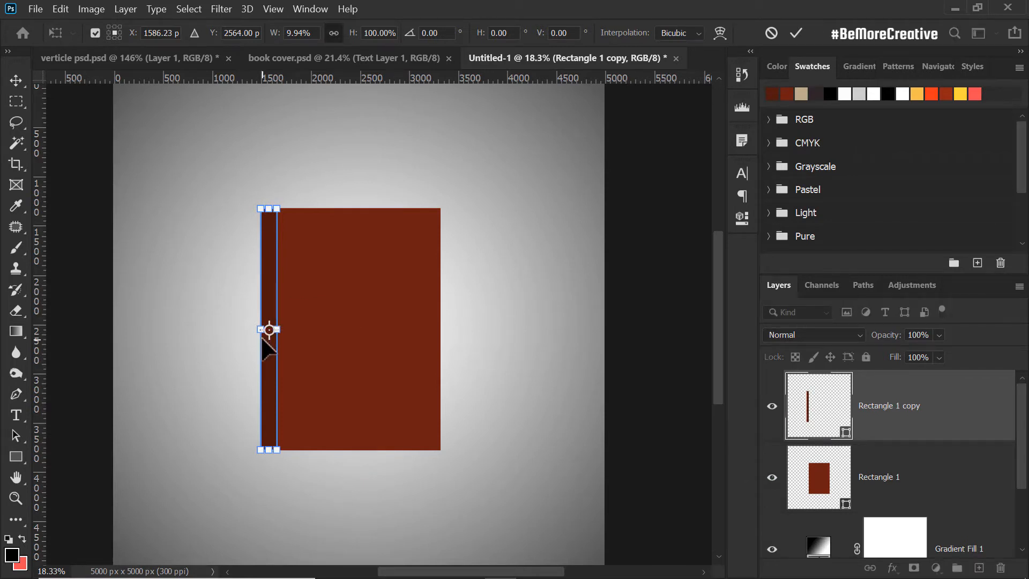
scroll(262, 338, "up", 3)
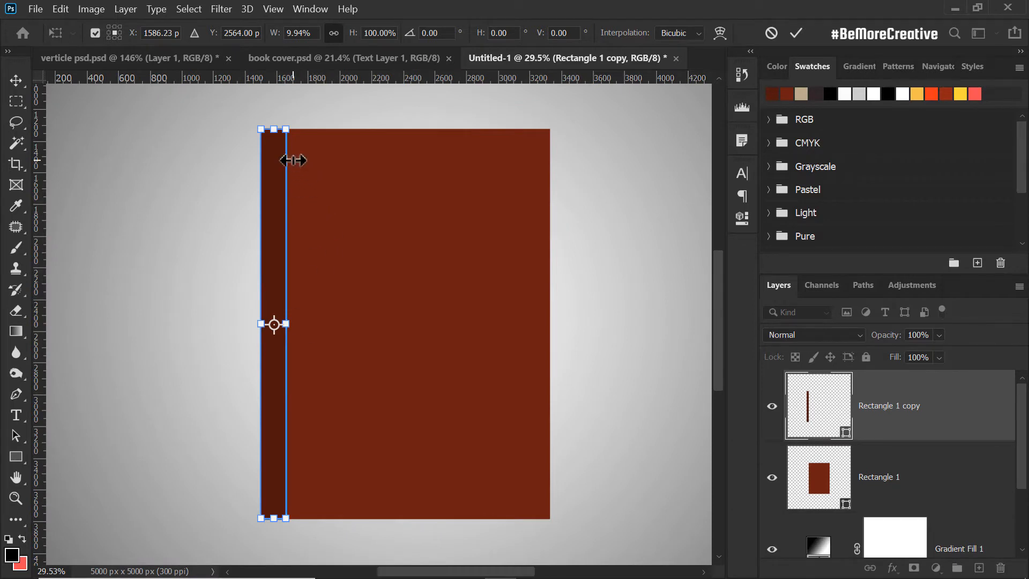
scroll(273, 358, "up", 3)
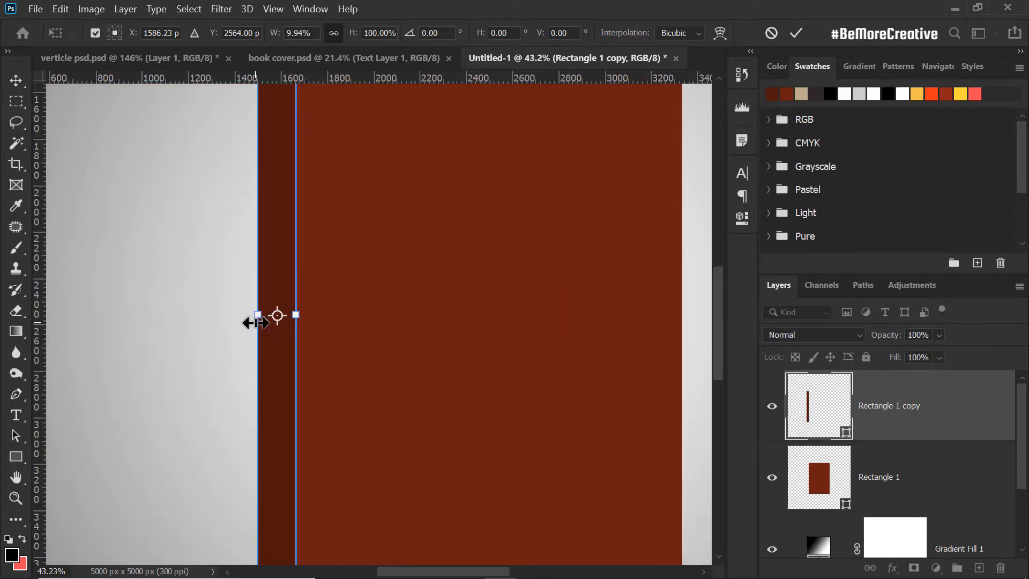
left_click_drag(255, 317, 249, 317)
scroll(249, 316, "down", 3)
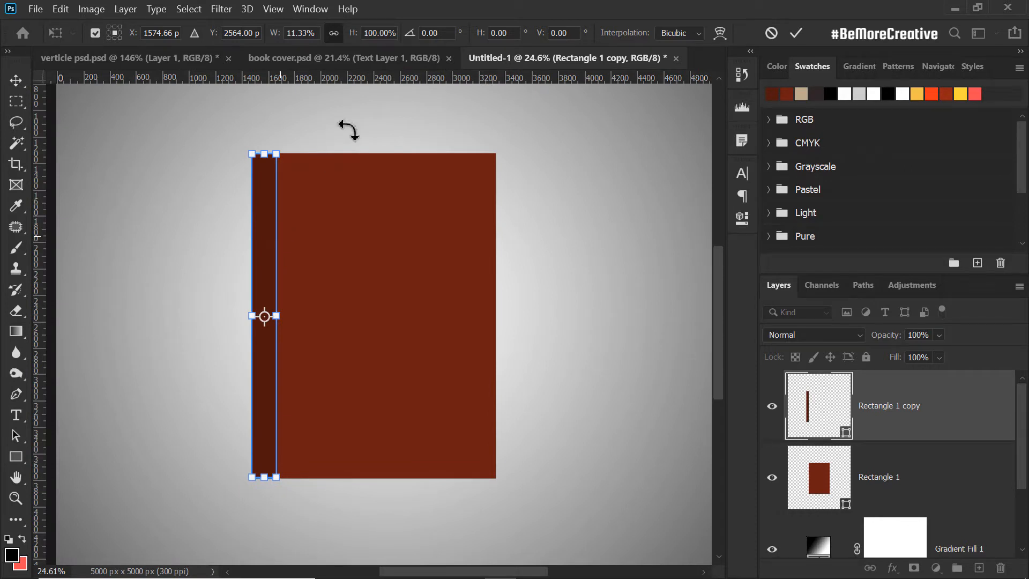
left_click(796, 32)
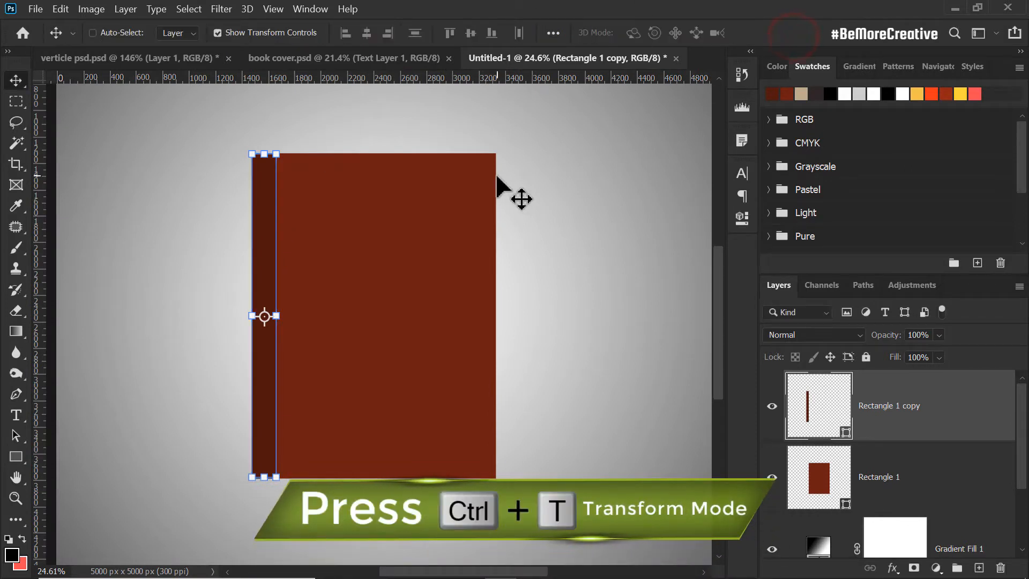
Step: Apply a perspective transform to the dark spine, stretching its right edge symmetrically to about 104.76% height
key("ctrl+t")
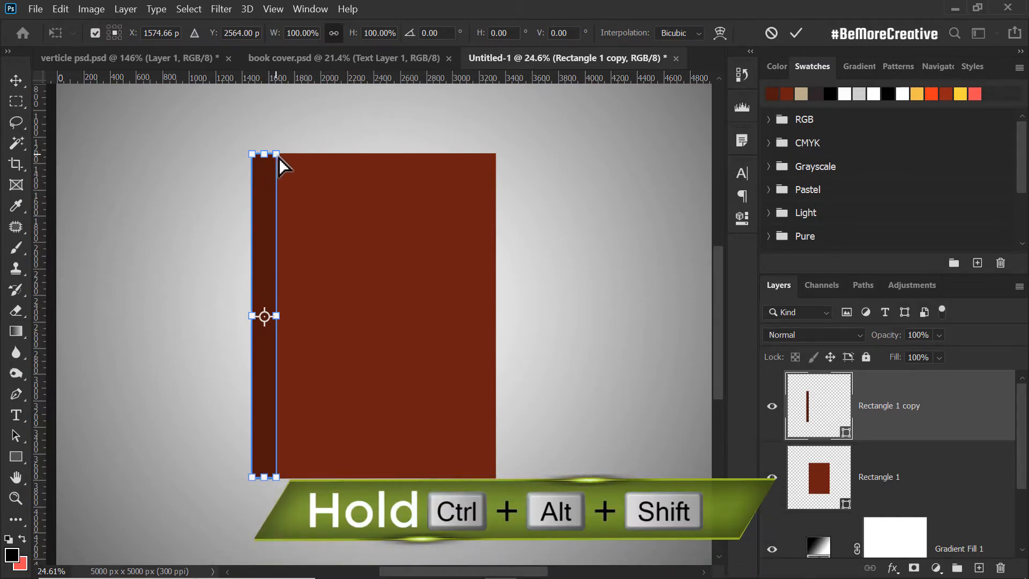
mouse_move(277, 155)
left_mouse_down()
mouse_move(275, 98)
mouse_move(274, 220)
mouse_move(272, 146)
mouse_move(274, 155)
left_mouse_up()
scroll(264, 188, "up", 2)
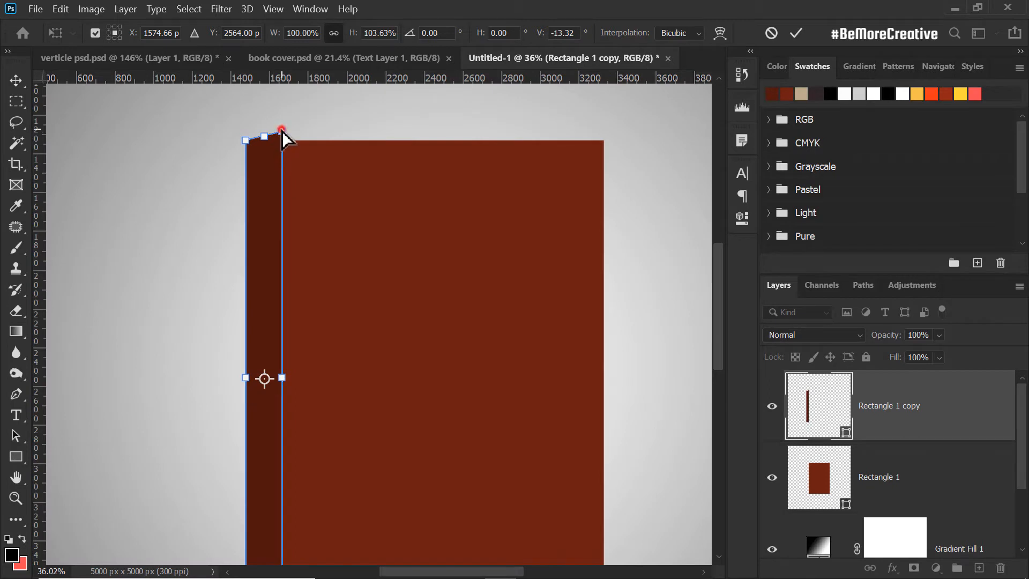
left_click_drag(282, 131, 281, 128)
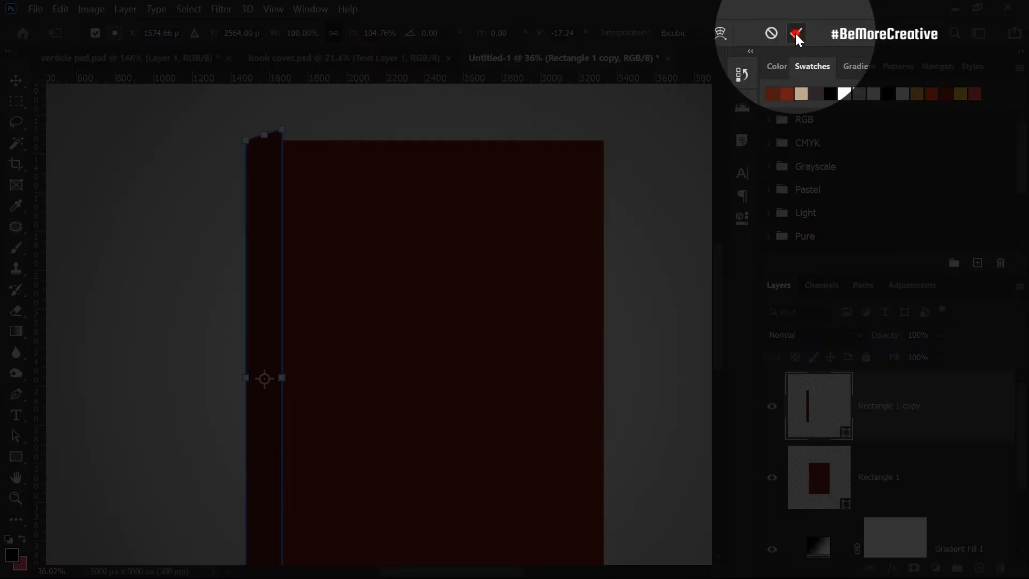
left_click(797, 36)
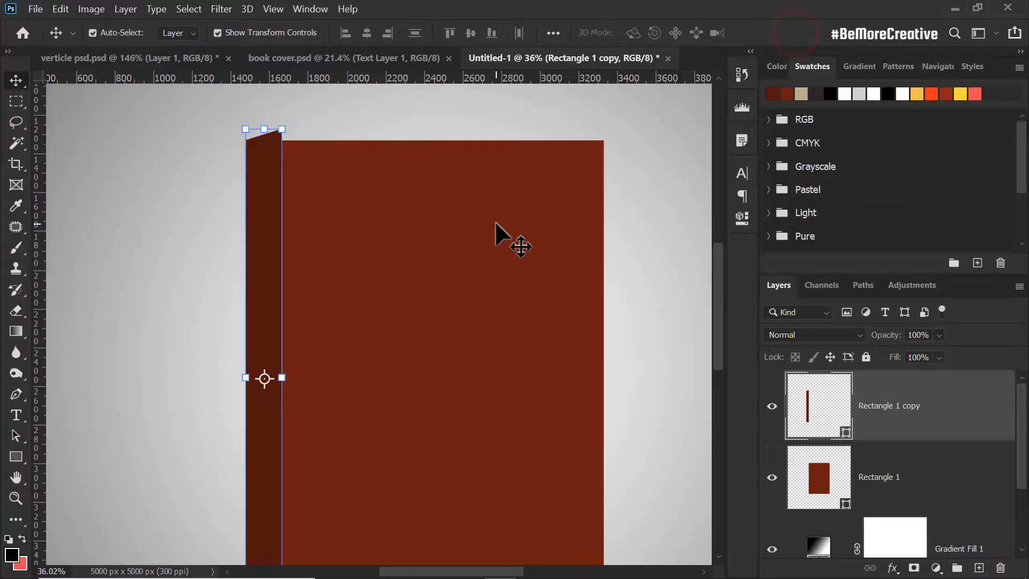
scroll(394, 254, "down", 1)
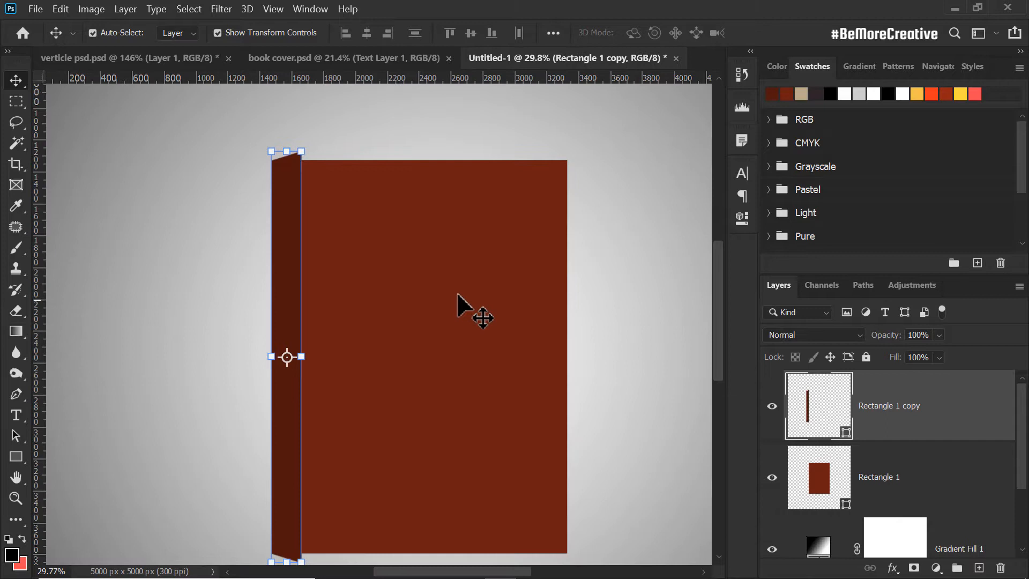
Step: Apply a perspective transform to Rectangle 1, stretching its left edge to about 104.77% height so its corners meet the spine's
left_click(426, 271)
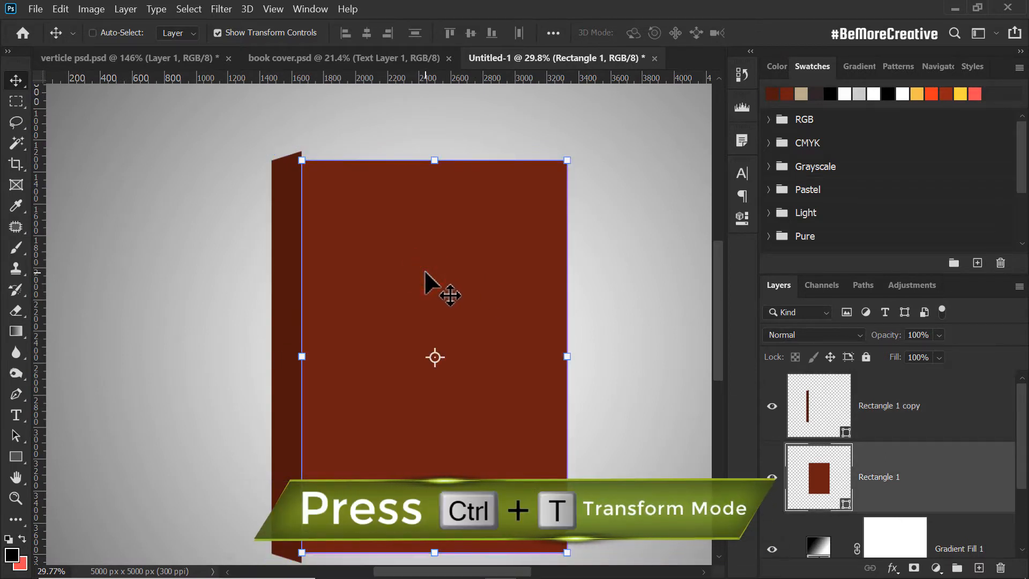
key("ctrl+t")
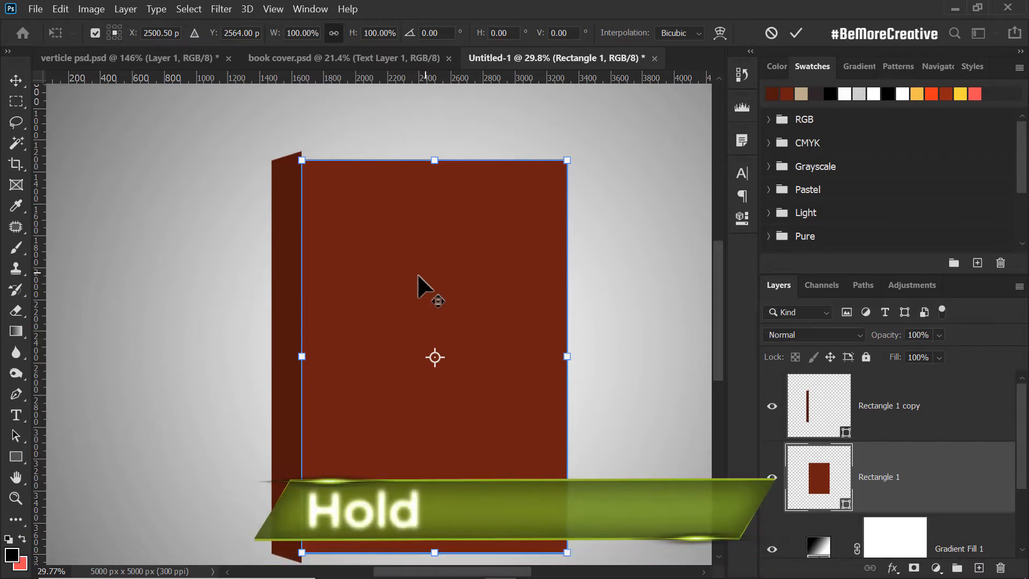
left_click_drag(301, 162, 303, 152)
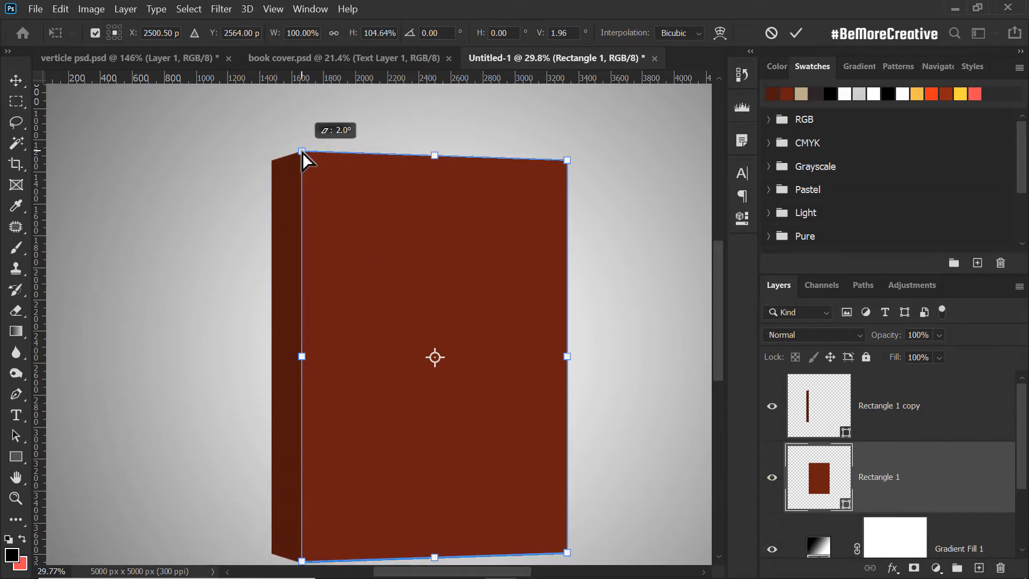
scroll(302, 152, "up", 10)
scroll(298, 150, "up", 15)
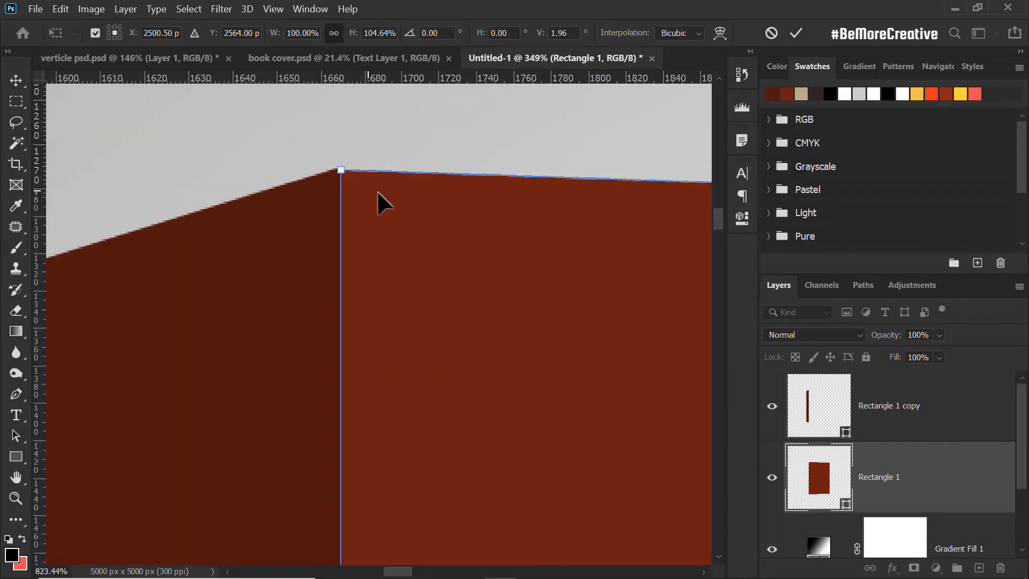
left_click_drag(310, 137, 304, 178)
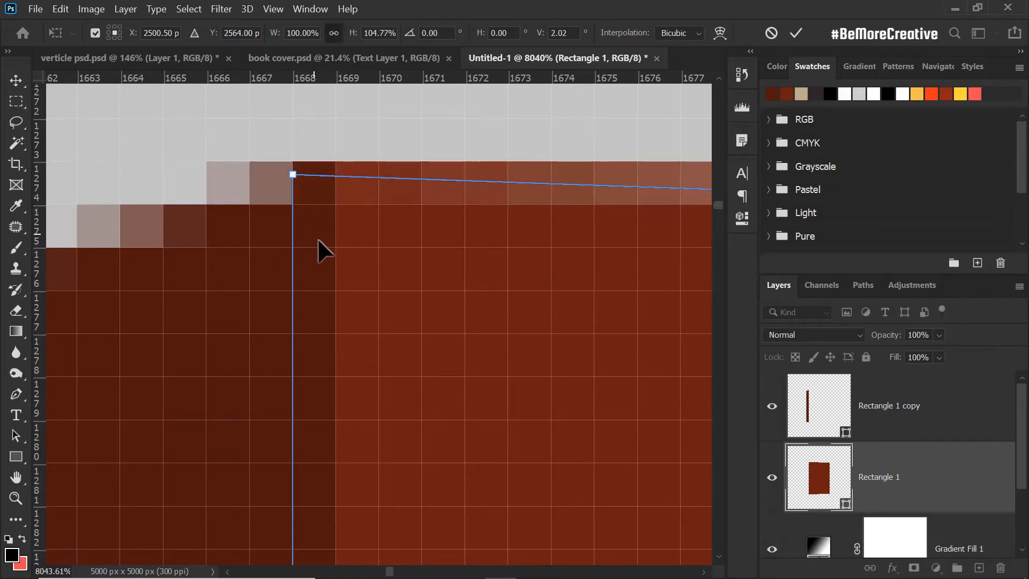
scroll(322, 248, "down", 4)
left_click_drag(329, 459, 329, 190)
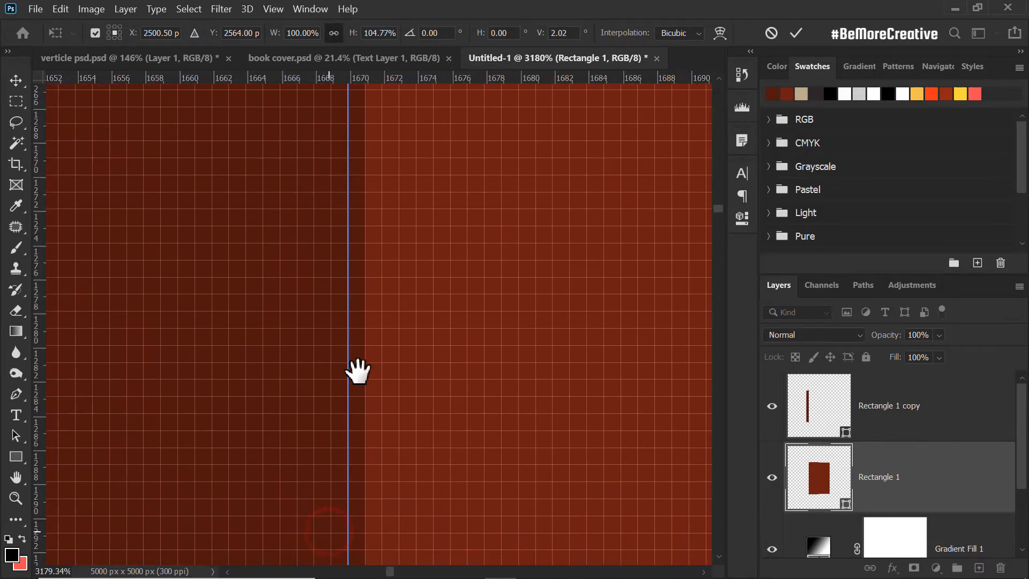
scroll(358, 391, "down", 15)
key("Return")
left_click(377, 292)
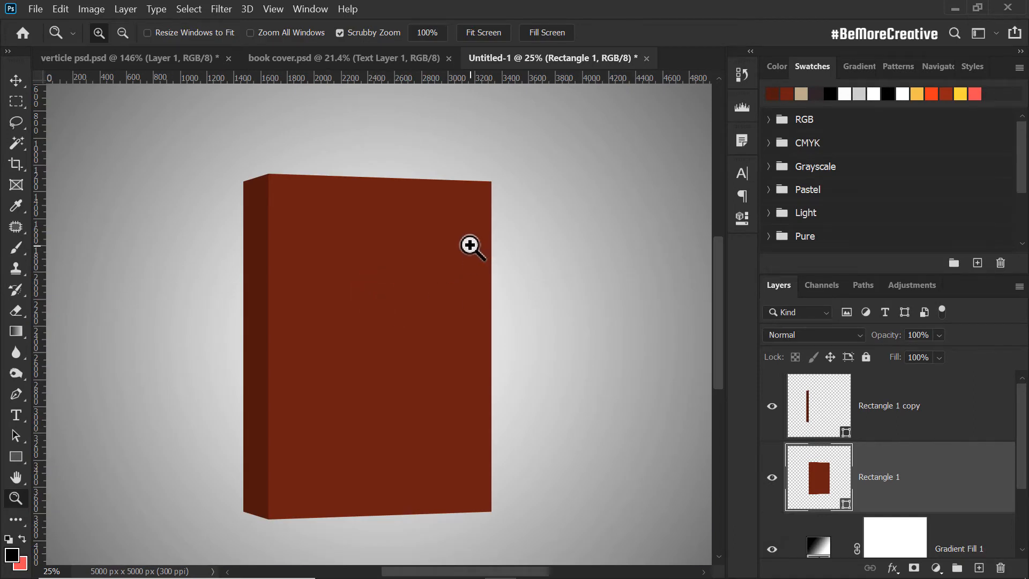
Step: Rename the Rectangle 1 copy layer to side and the Rectangle 1 layer to front
left_click(16, 81)
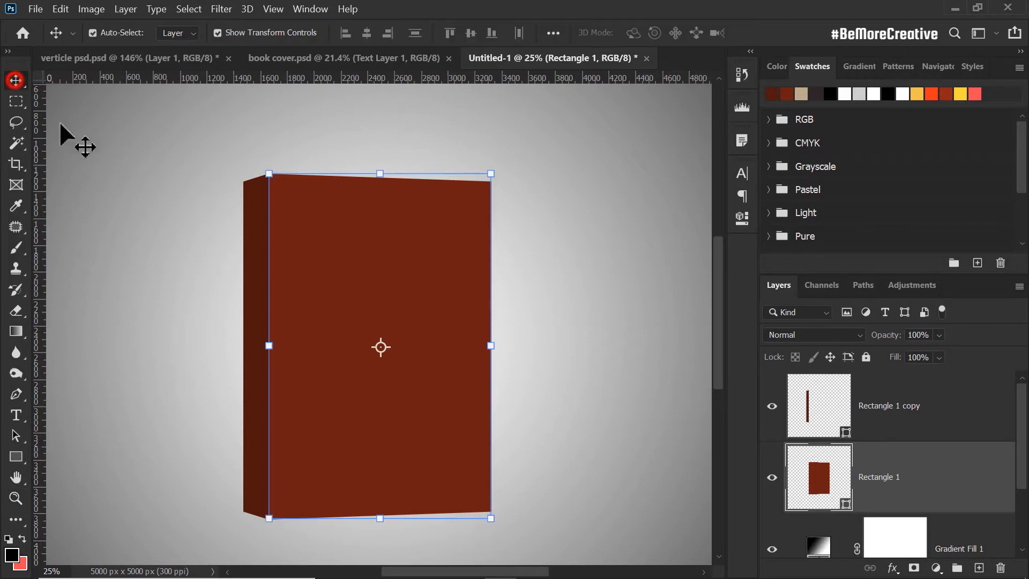
double_click(897, 411)
type("s")
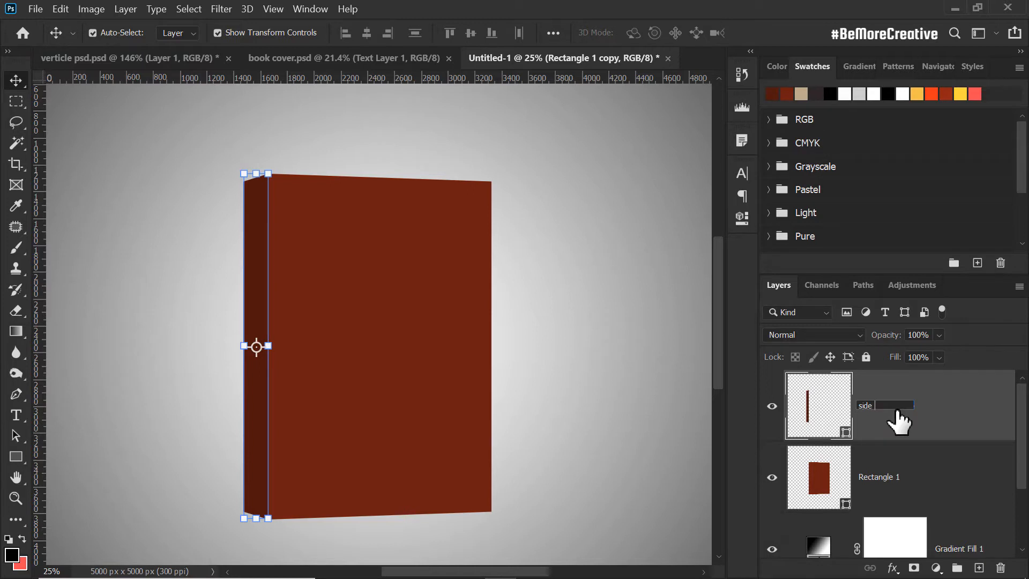
type("ide")
double_click(879, 477)
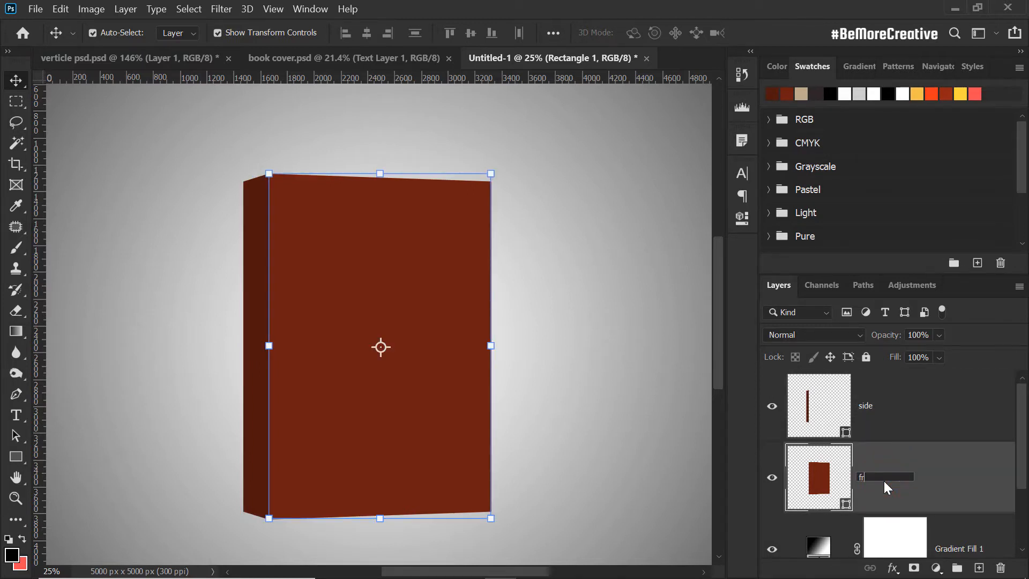
type("front")
key("Return")
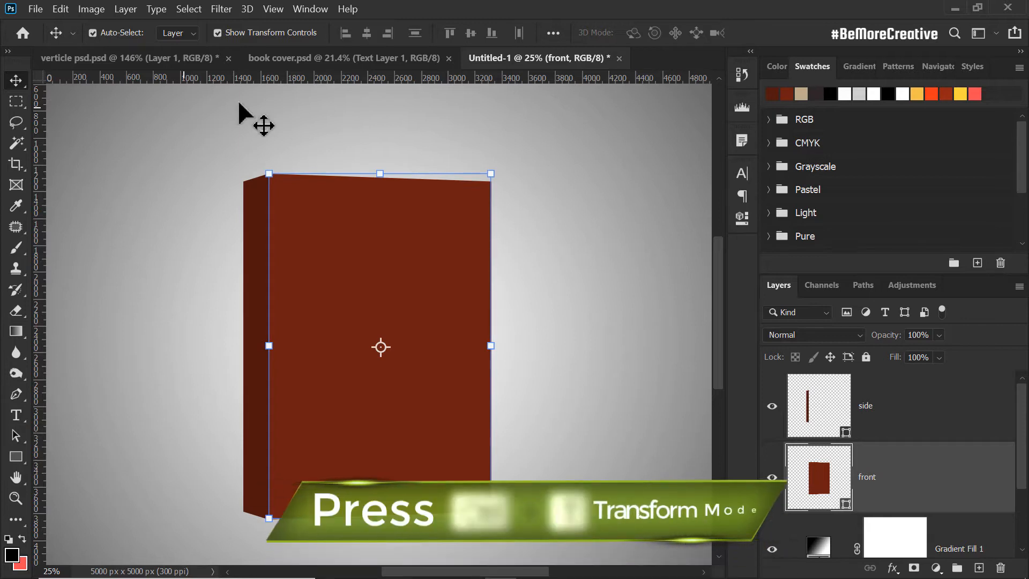
Step: Shorten the front cover's right edge symmetrically with a perspective transform, using a vertical skew of about 1.38°
key("ctrl+t")
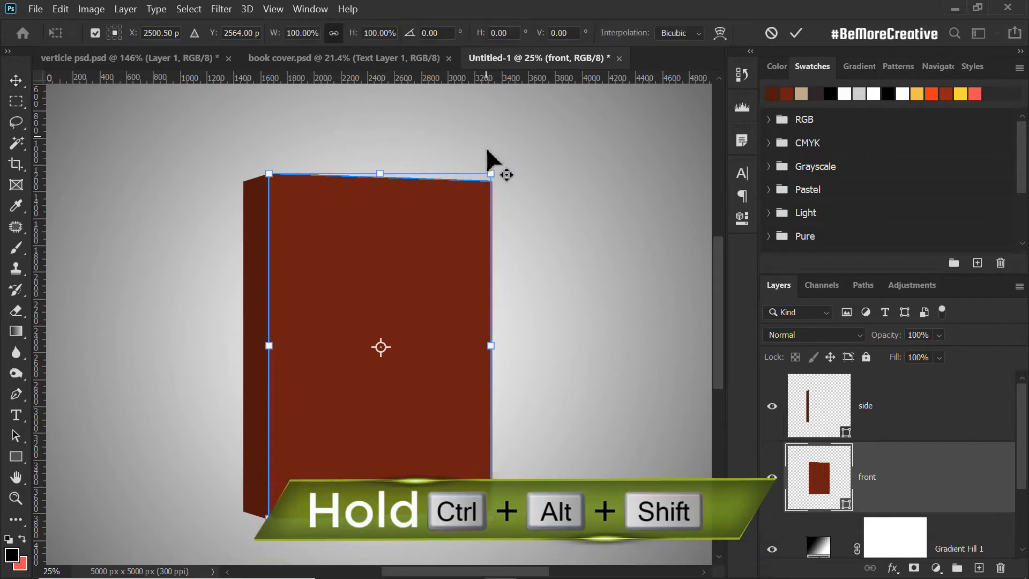
left_click_drag(492, 178, 497, 189)
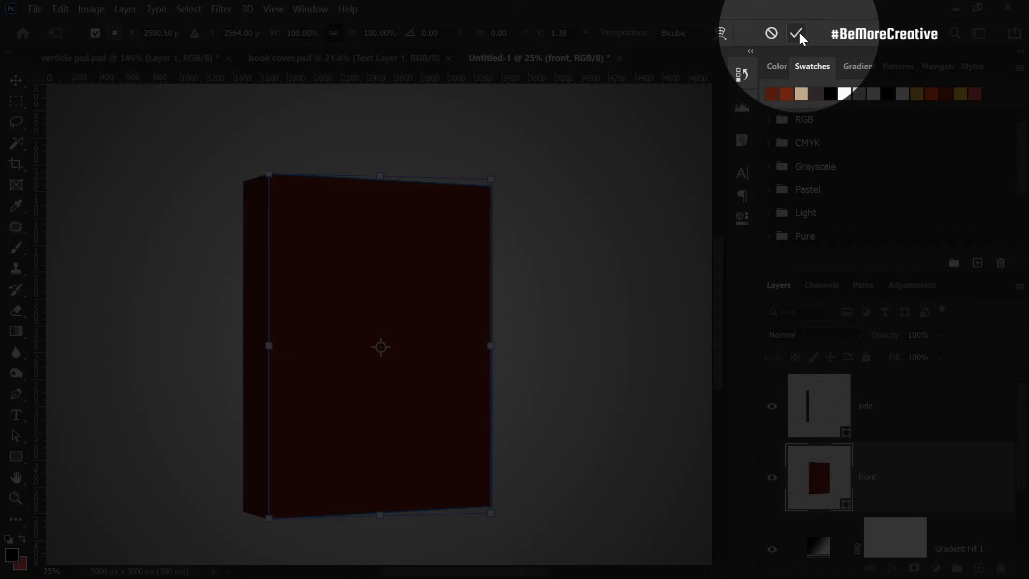
left_click(797, 35)
key("z")
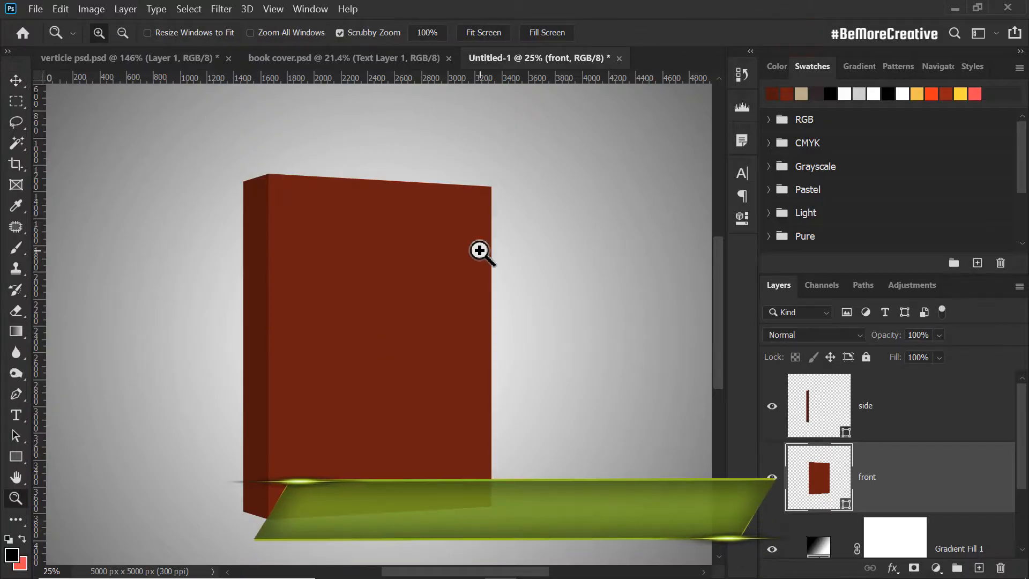
key("ctrl+t")
left_click_drag(491, 179, 594, 174)
key("ctrl+z")
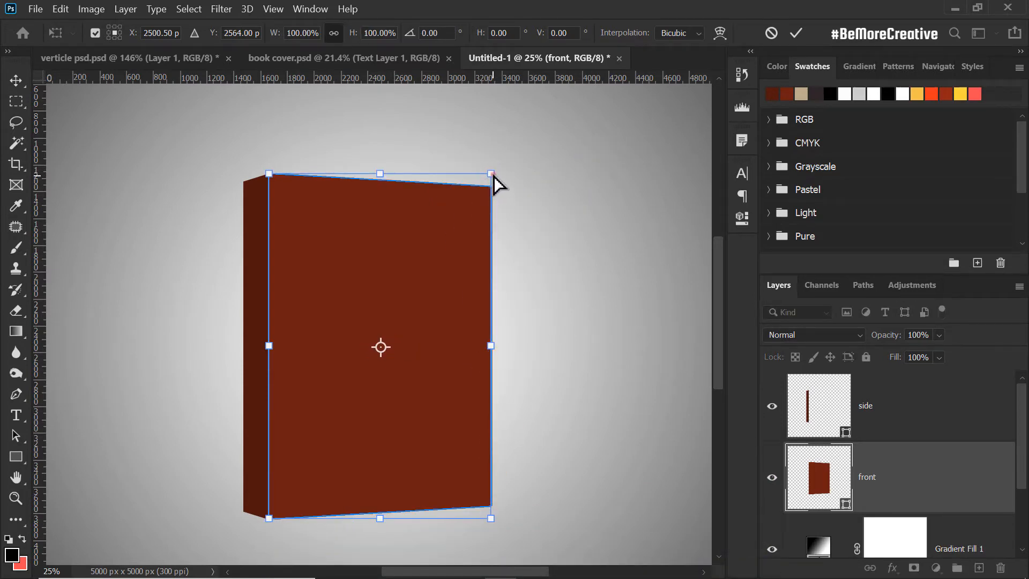
left_click_drag(493, 177, 487, 179)
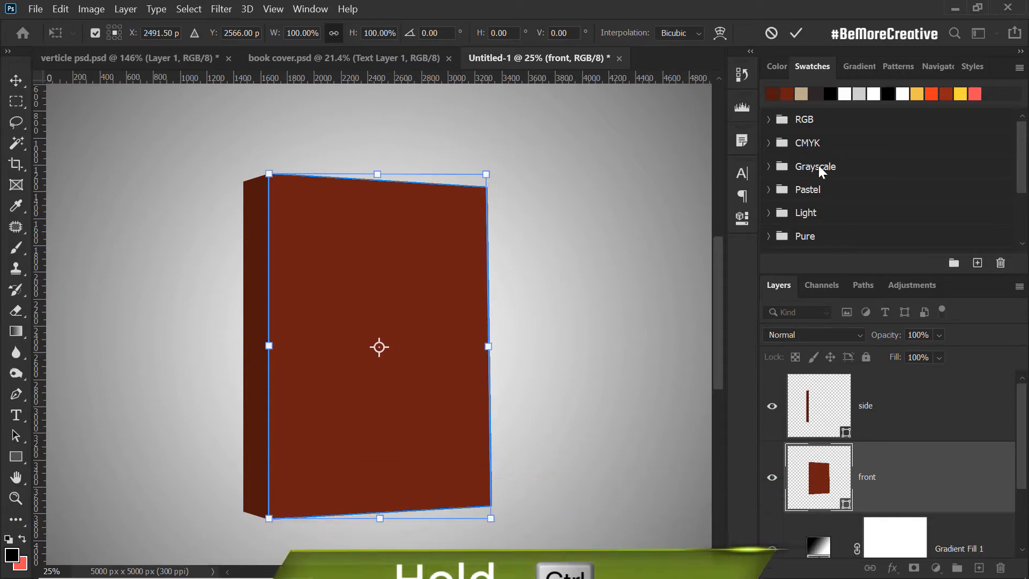
left_click(795, 32)
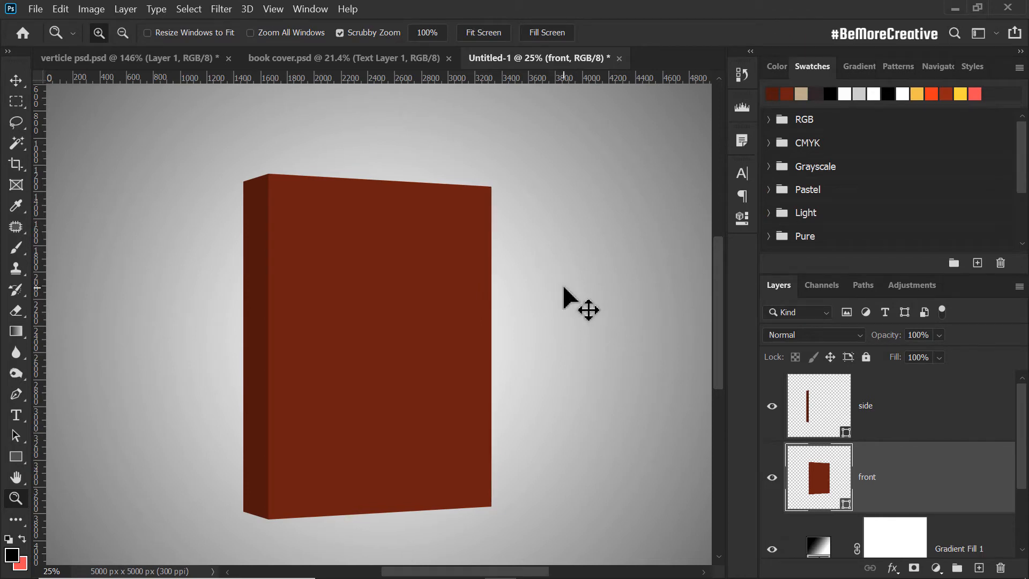
Step: Narrow the front cover to about 97.36% width by moving its right edge inward, keeping the spine edge in place
key("v")
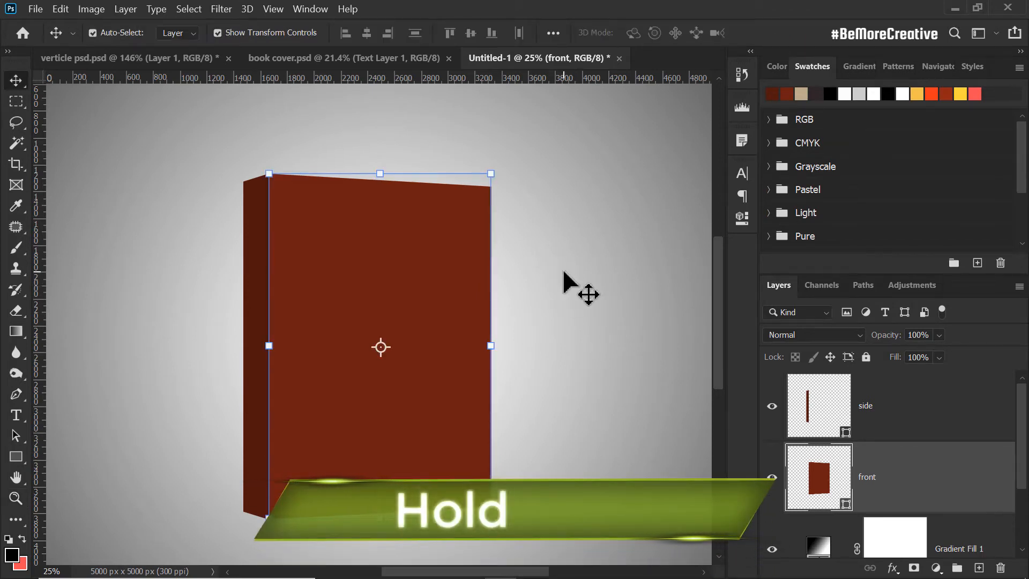
left_click_drag(491, 346, 484, 349)
left_click(796, 33)
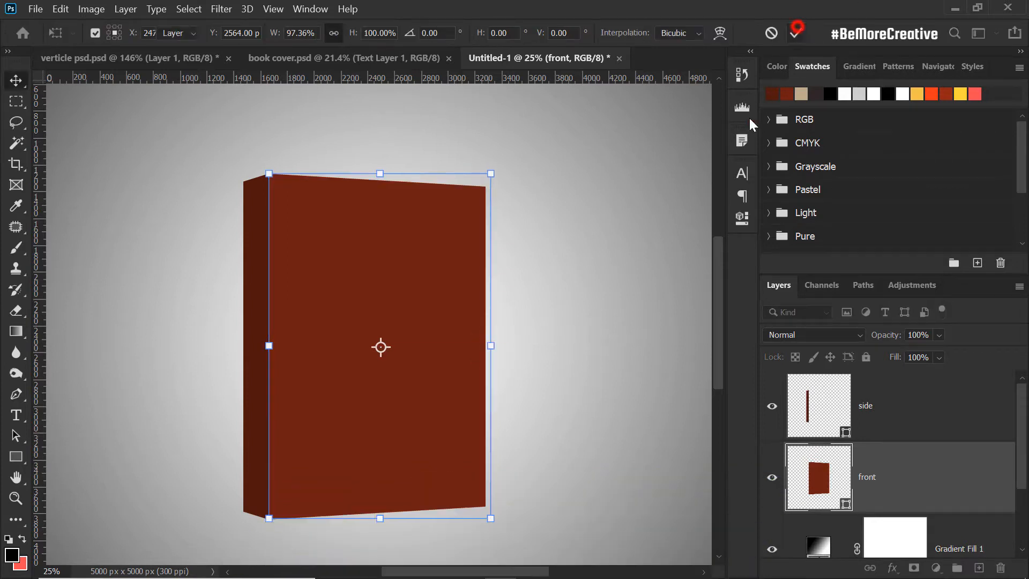
key("z")
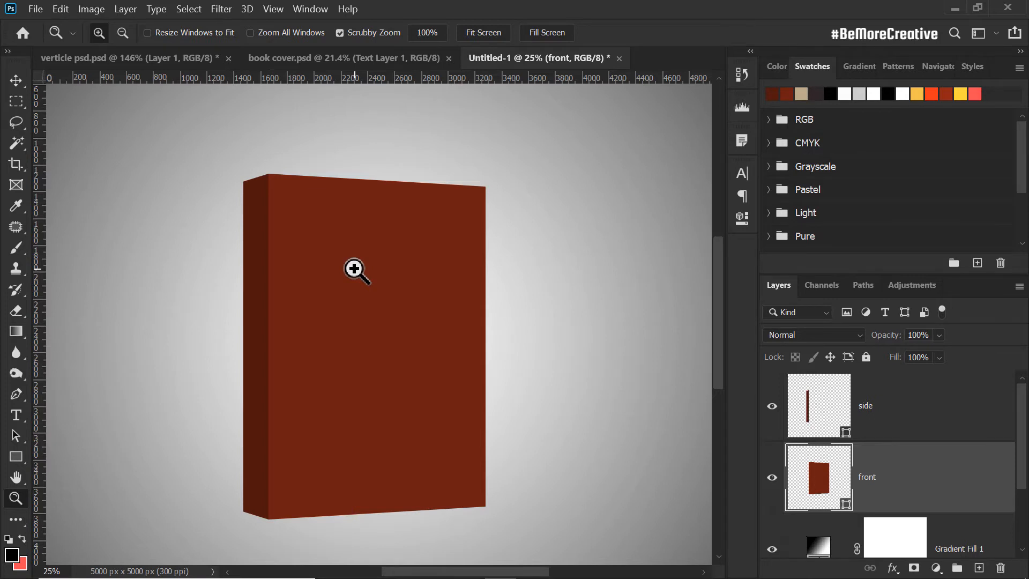
Step: Switch to the book cover.psd document and examine its layers, briefly hiding and showing the title text layer
left_click(324, 59)
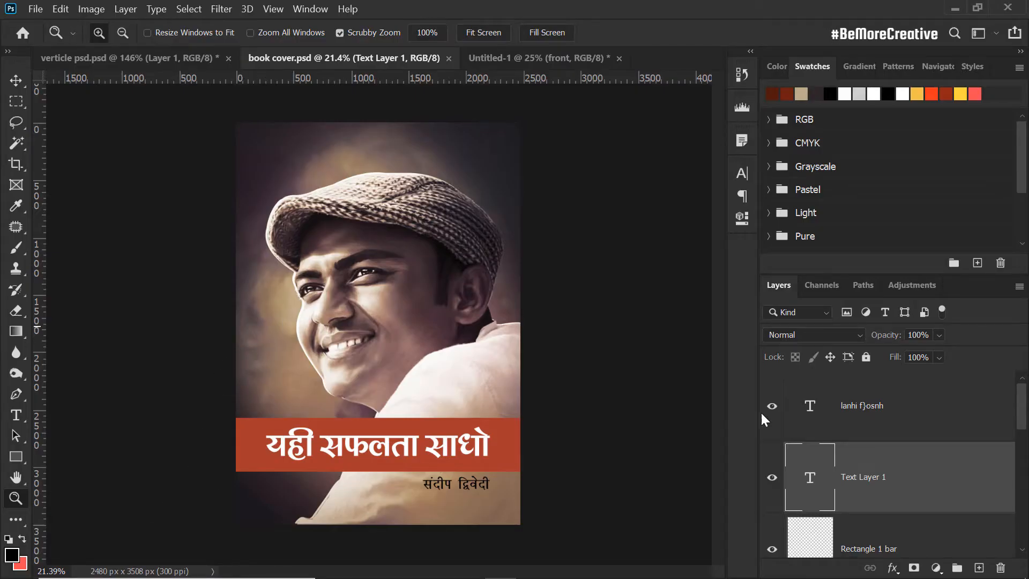
left_click(772, 477)
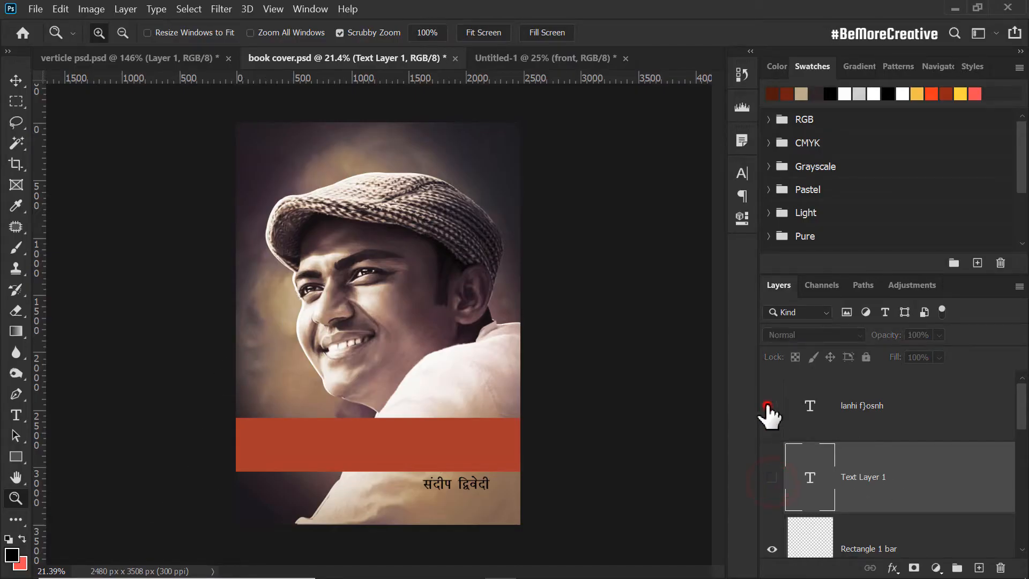
left_click(772, 476)
scroll(887, 426, "down", 5)
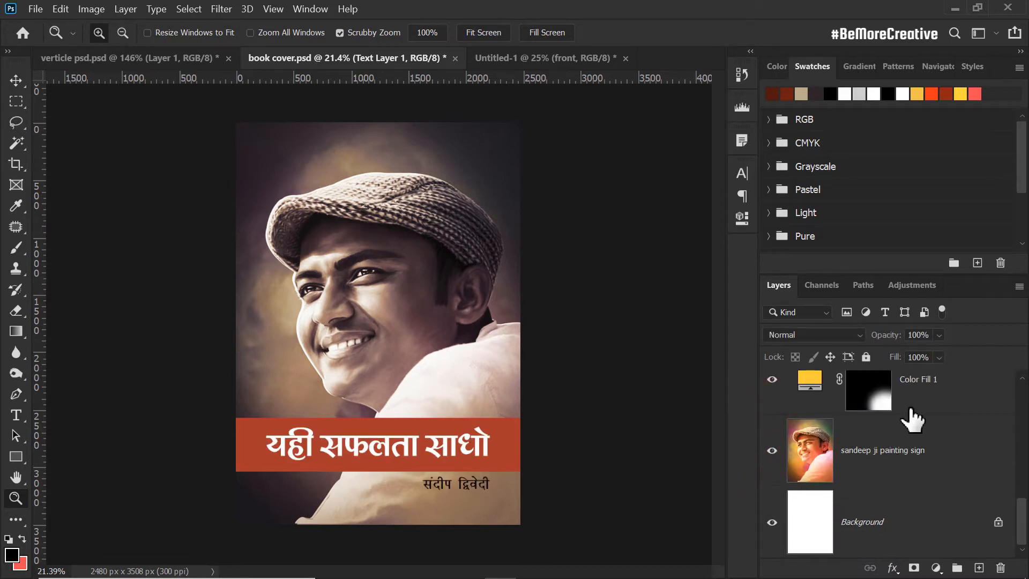
scroll(905, 418, "up", 5)
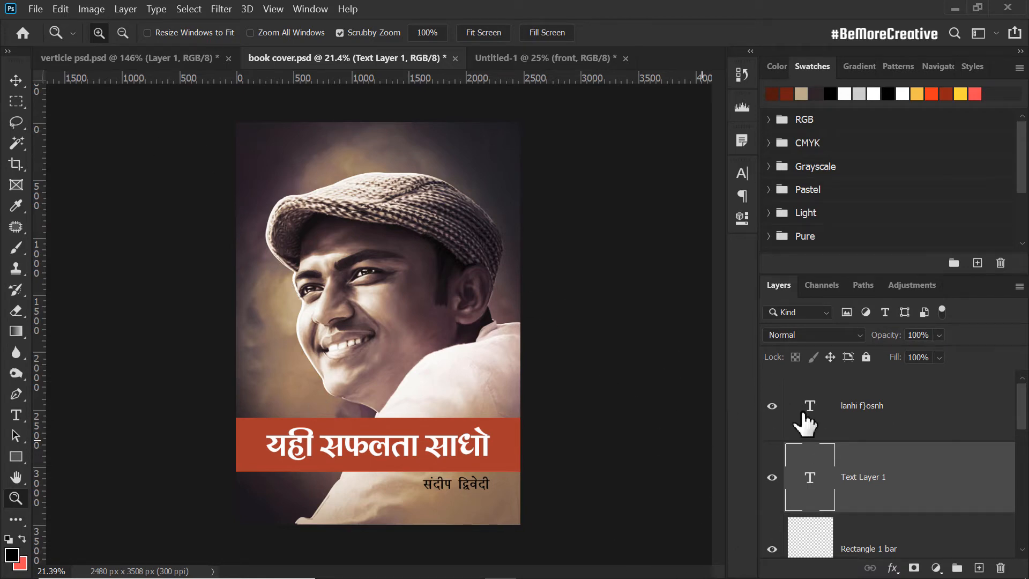
Step: Convert all layers above the Background in book cover.psd into a single smart object
scroll(876, 428, "down", 5)
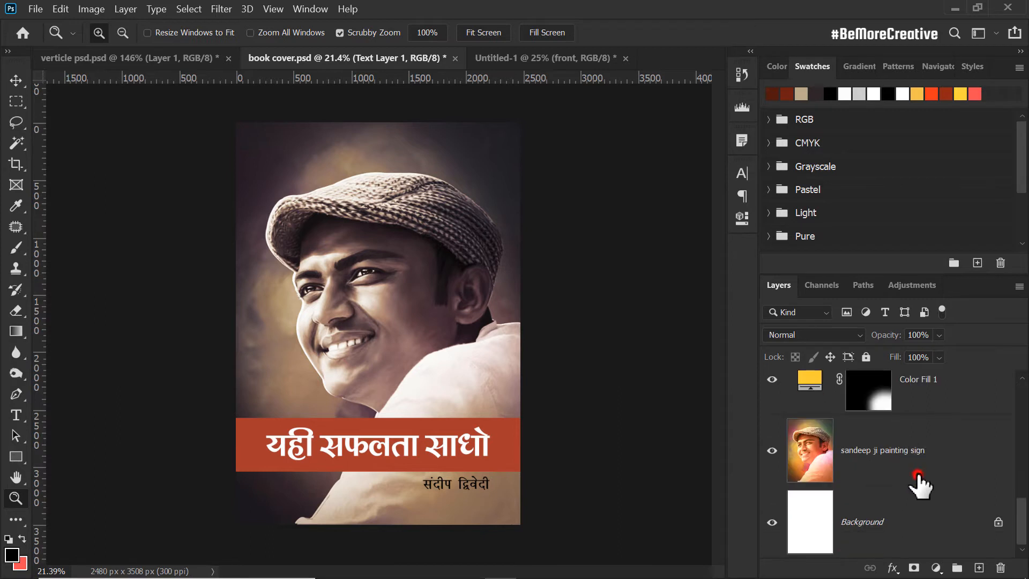
left_click(916, 480)
scroll(922, 456, "up", 3)
scroll(927, 434, "up", 2)
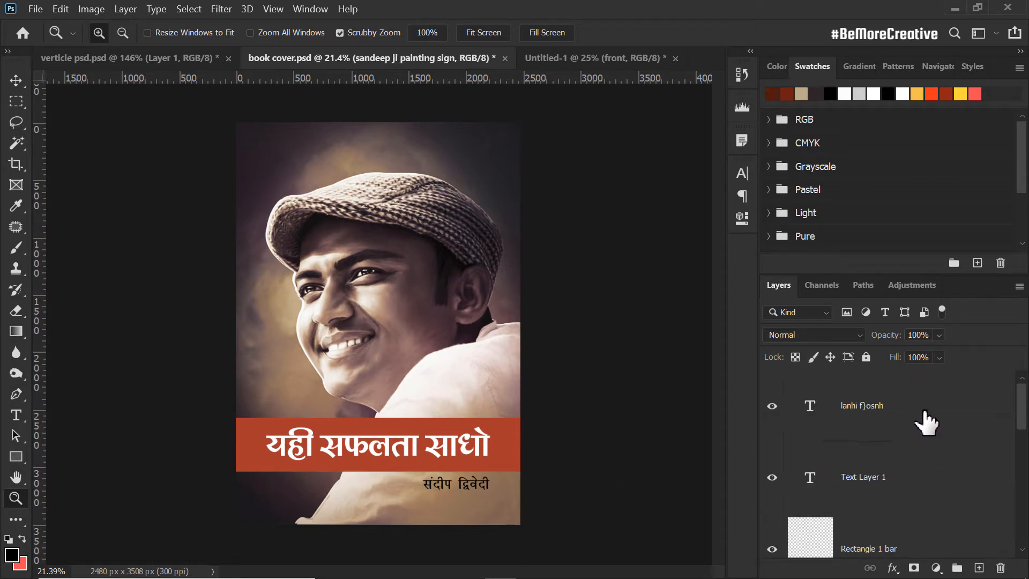
left_click(924, 418)
scroll(942, 464, "down", 5)
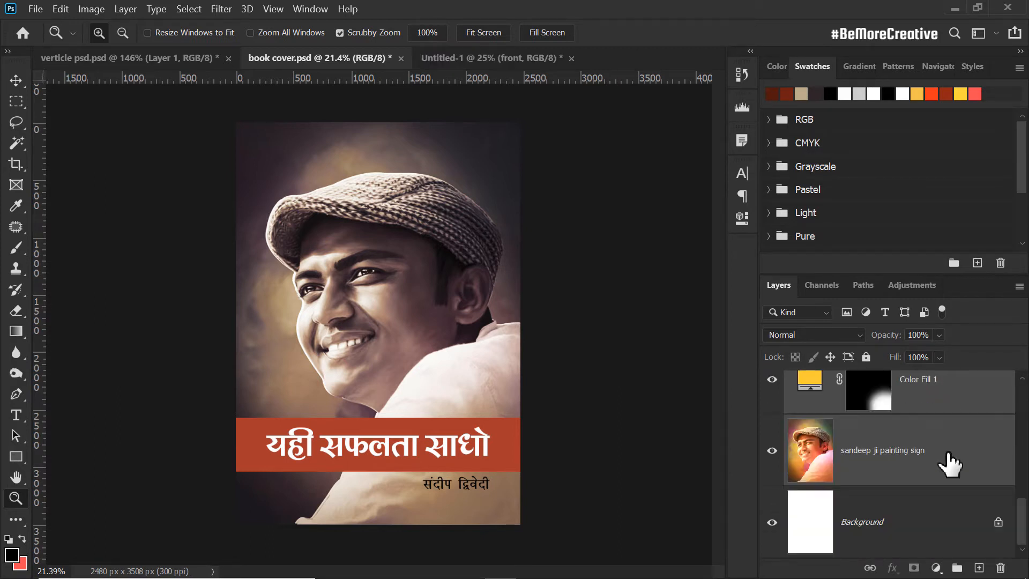
left_click(928, 504)
left_click(920, 460)
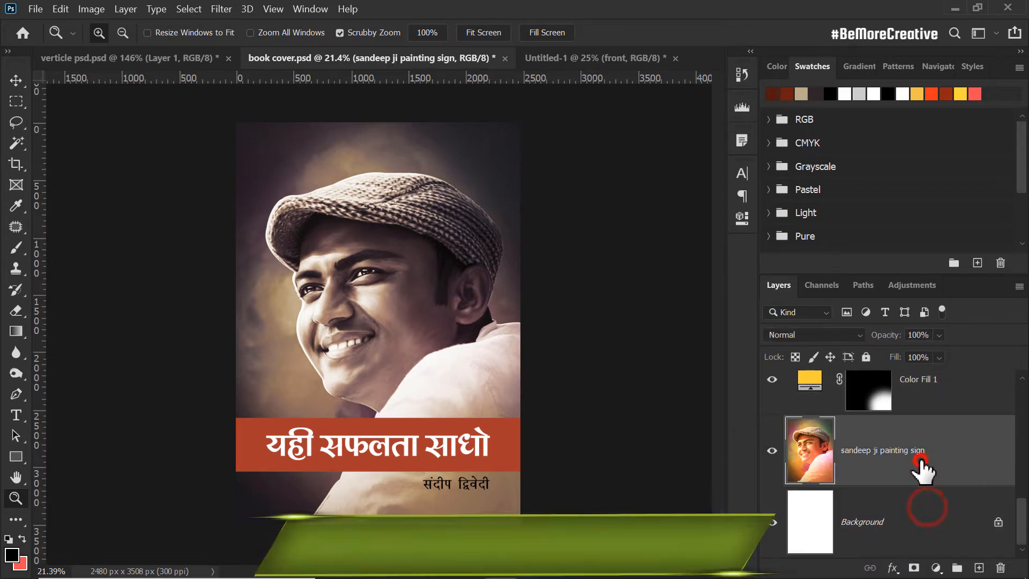
scroll(892, 477, "up", 5)
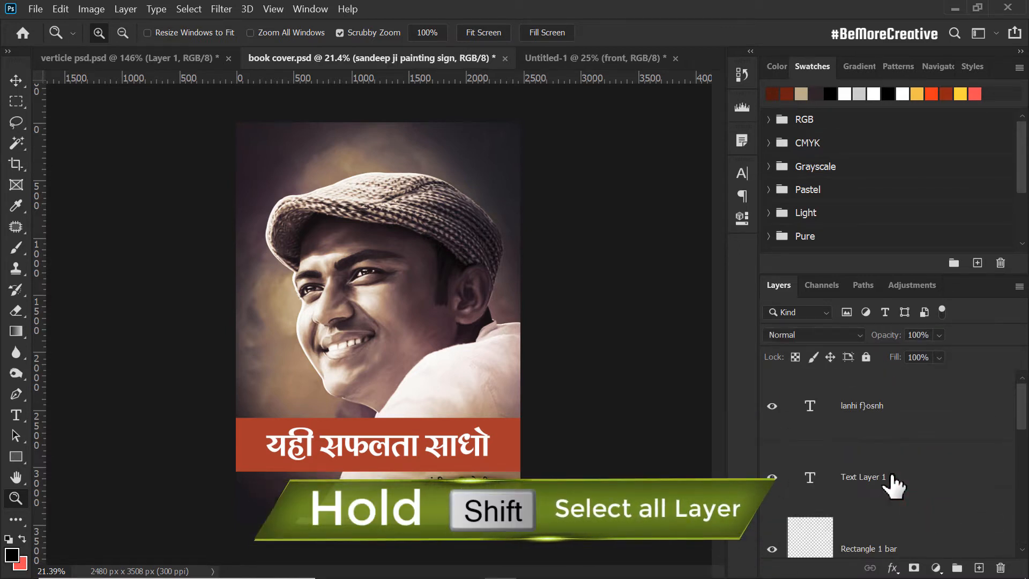
left_click(961, 409, "shift")
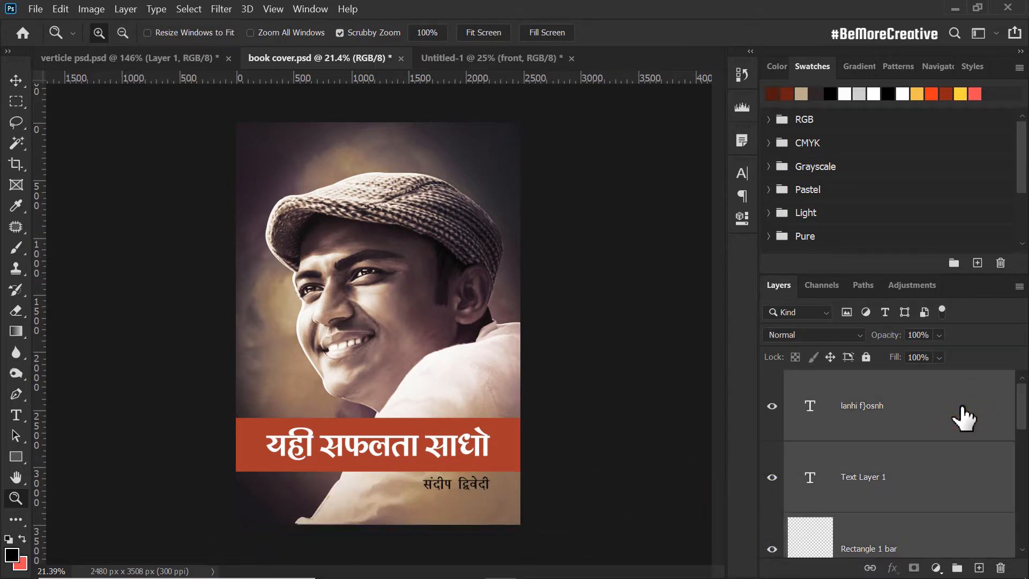
right_click(963, 417)
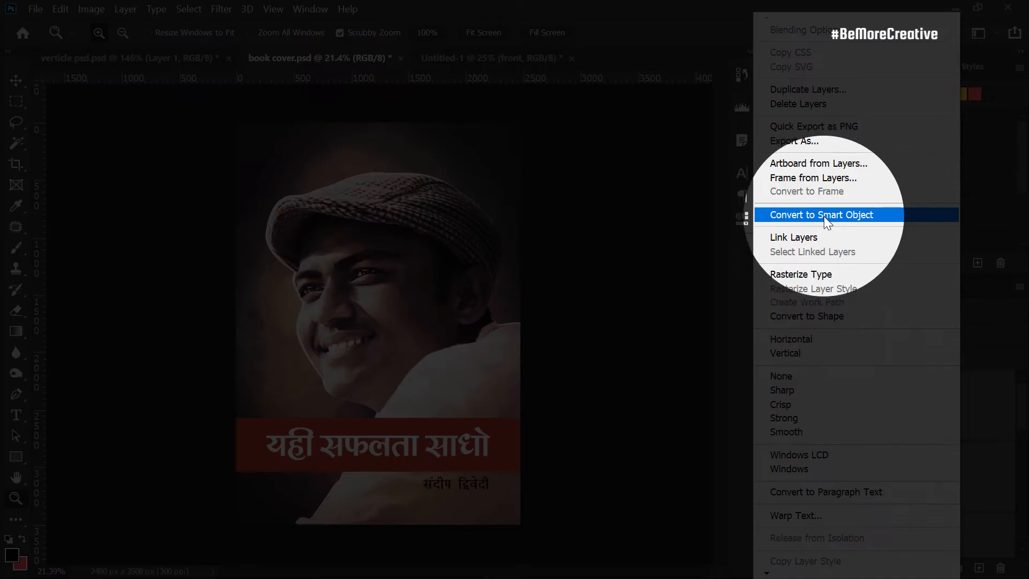
left_click(824, 217)
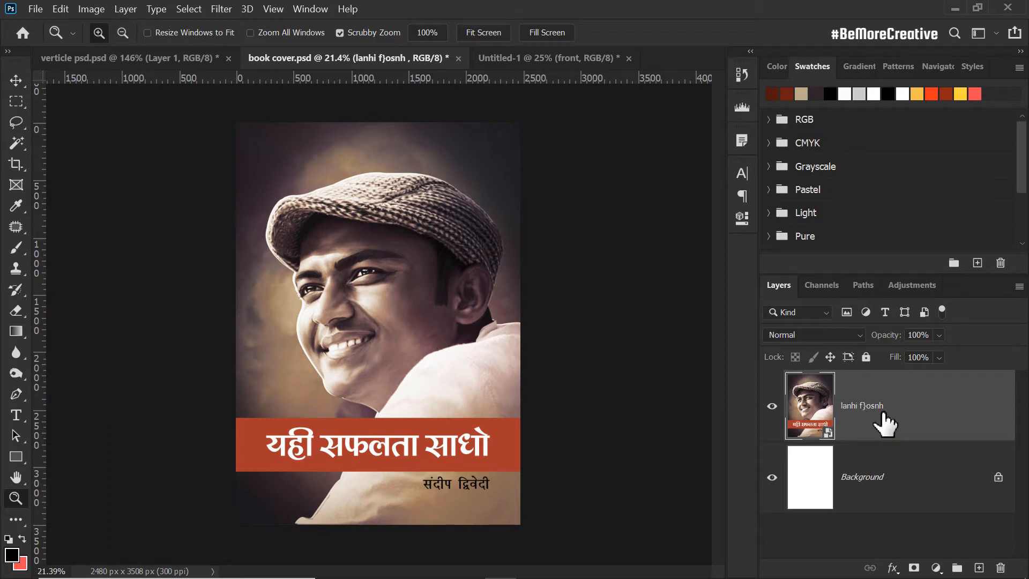
Step: Bring the cover smart object into the Untitled-1 document and rename its layer to Design
left_click(902, 417)
left_click_drag(820, 402, 423, 319)
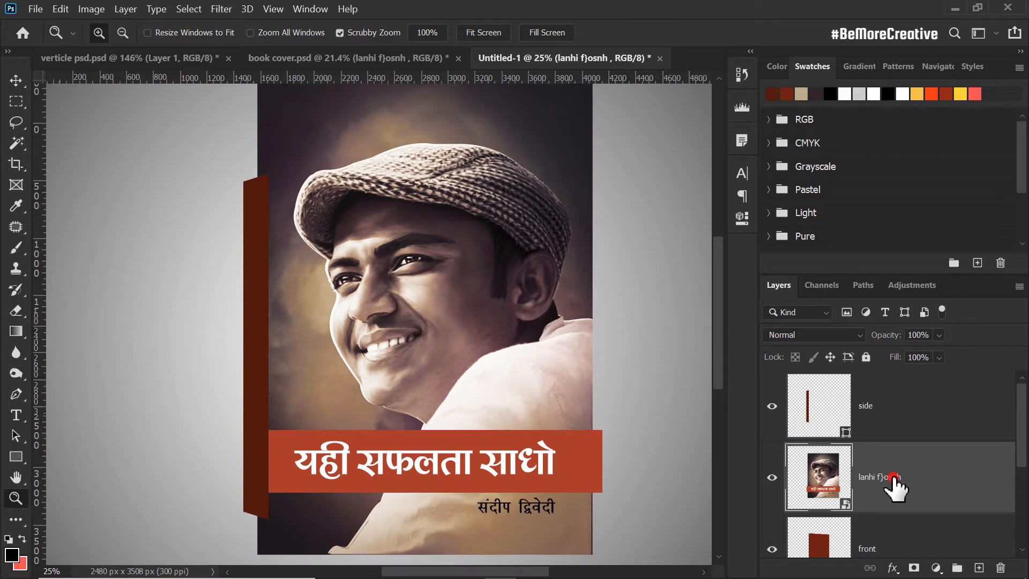
double_click(892, 477)
type("Des")
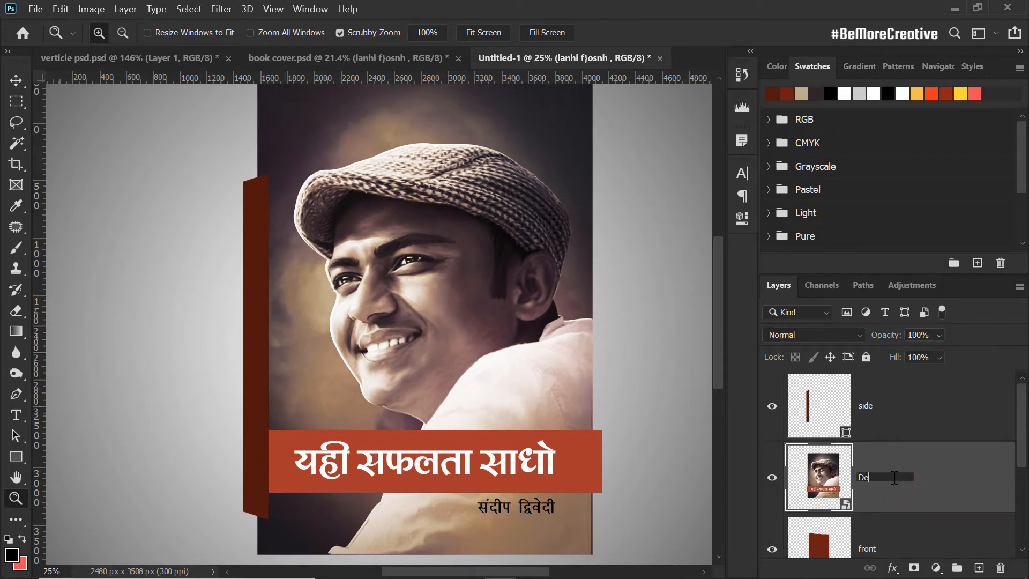
type("ign")
key("Return")
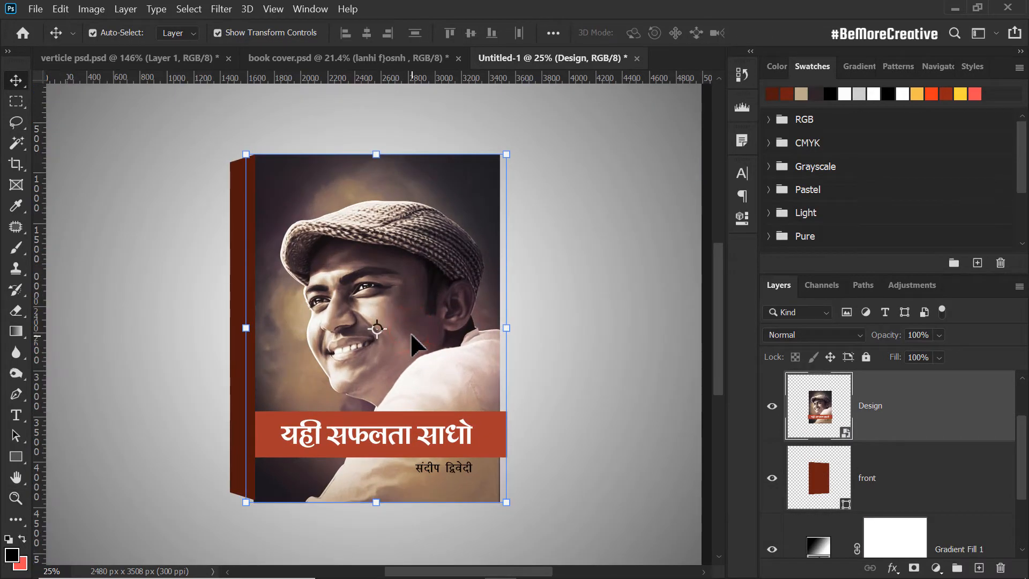
Step: Clip the Design layer to the front layer beneath it
left_click(883, 437, "alt")
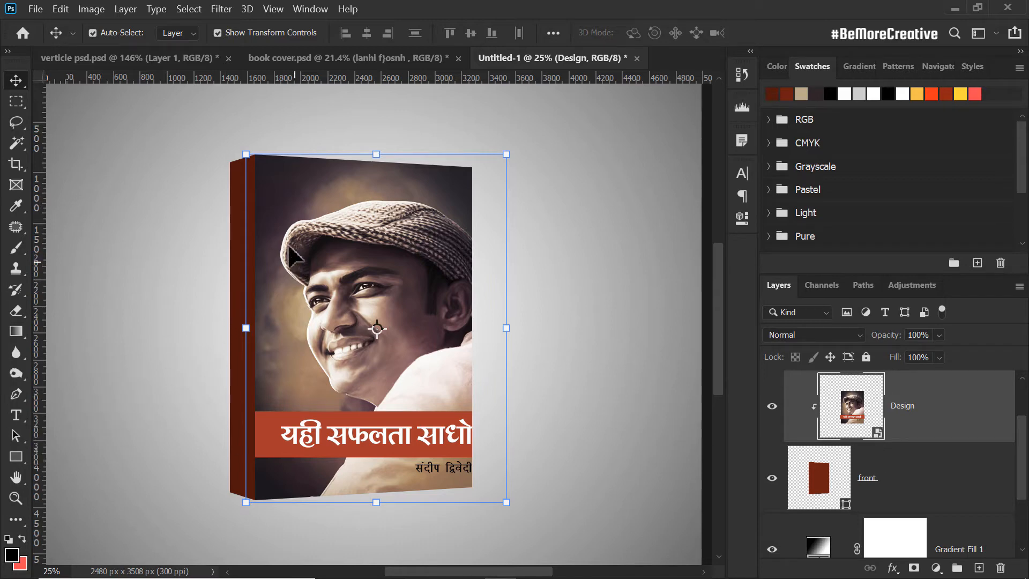
scroll(286, 260, "up", 2)
left_click_drag(288, 176, 285, 179)
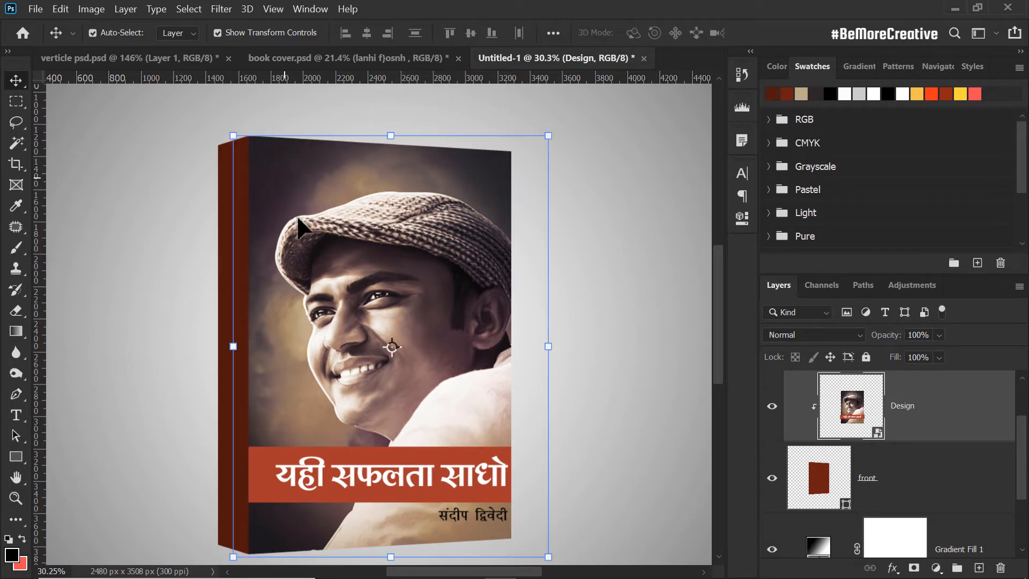
Step: Distort the Design artwork by pulling its two right corners inward to match the front cover's perspective edge
key("ctrl+t")
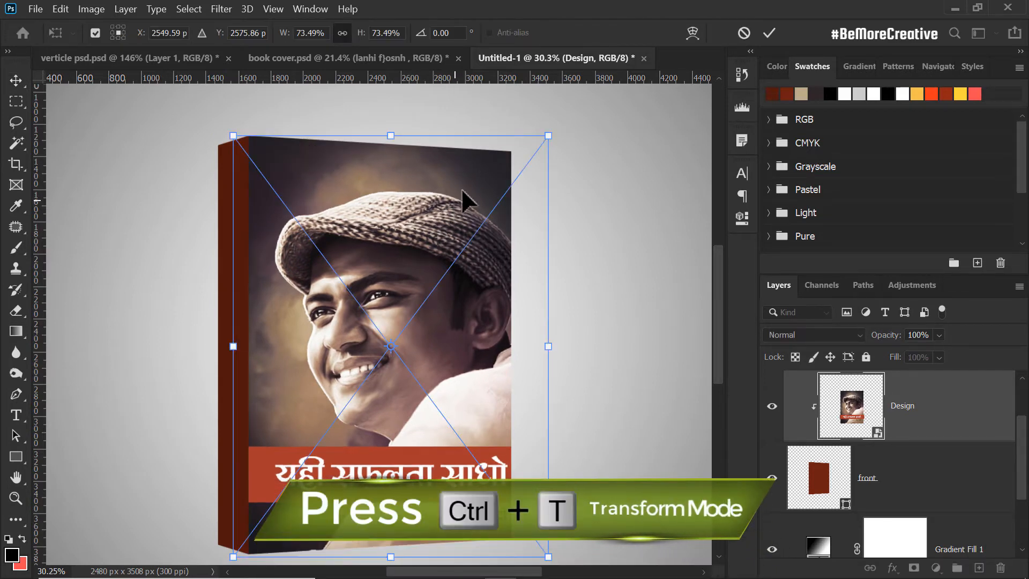
left_click_drag(547, 137, 514, 150)
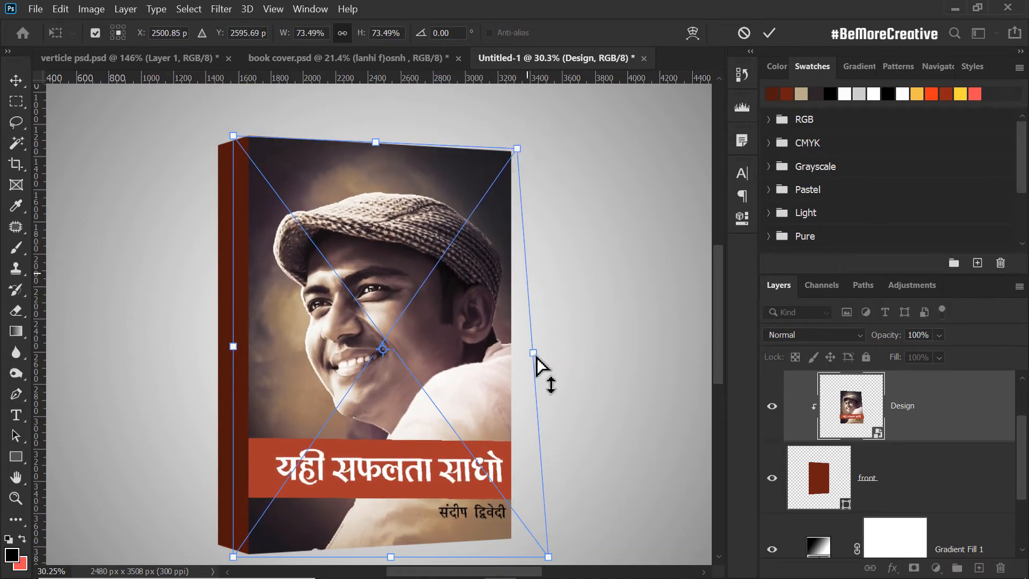
left_click_drag(548, 557, 524, 551)
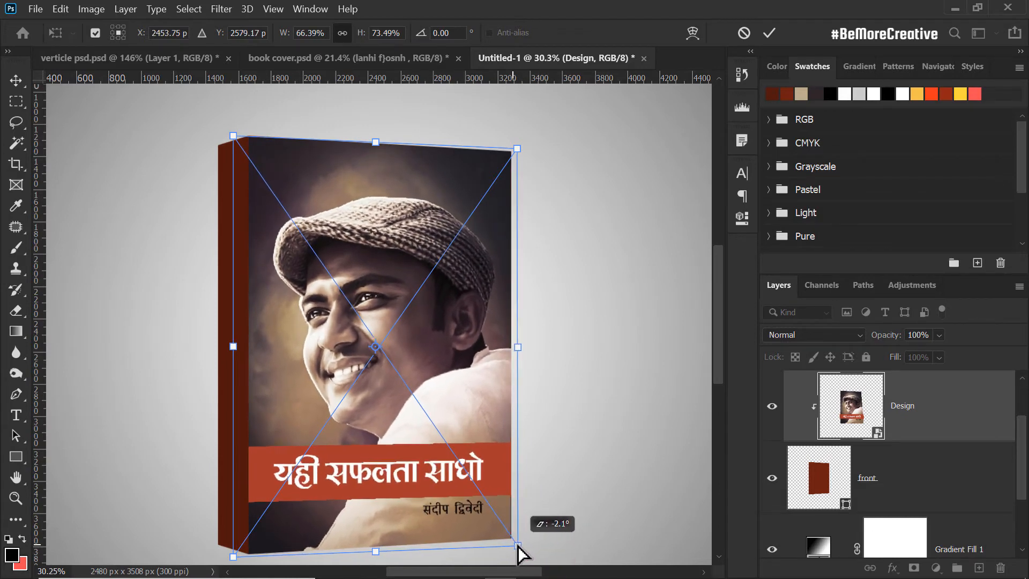
key("Return")
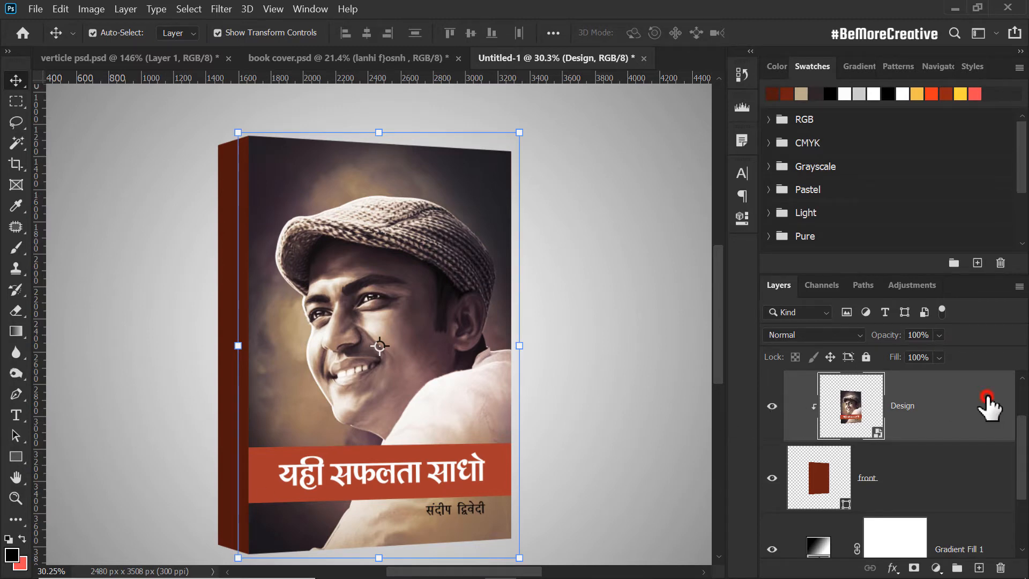
Step: Return to book cover.psd and undo the smart object conversion to restore its separate layers
left_click(401, 57)
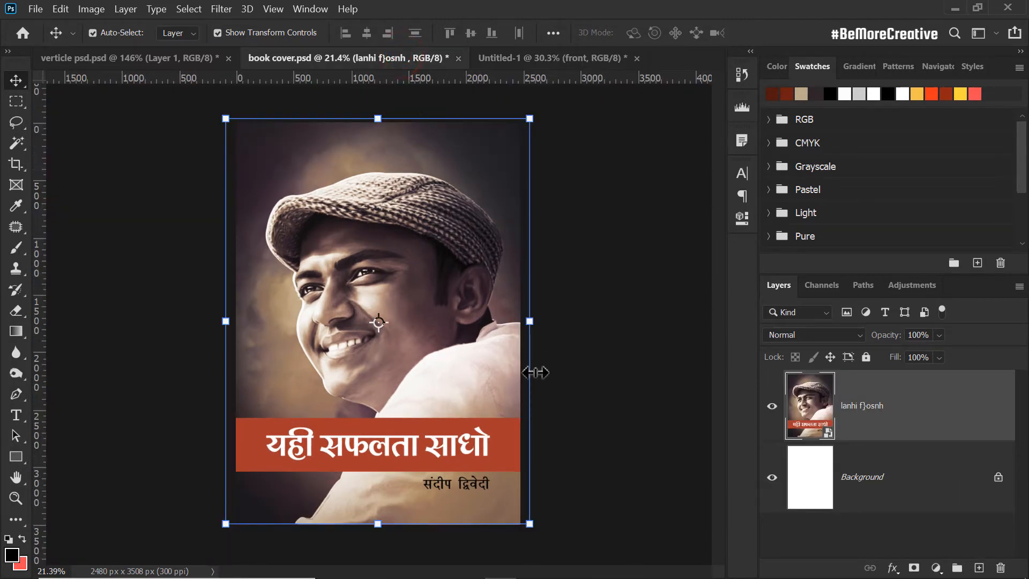
key("ctrl+z")
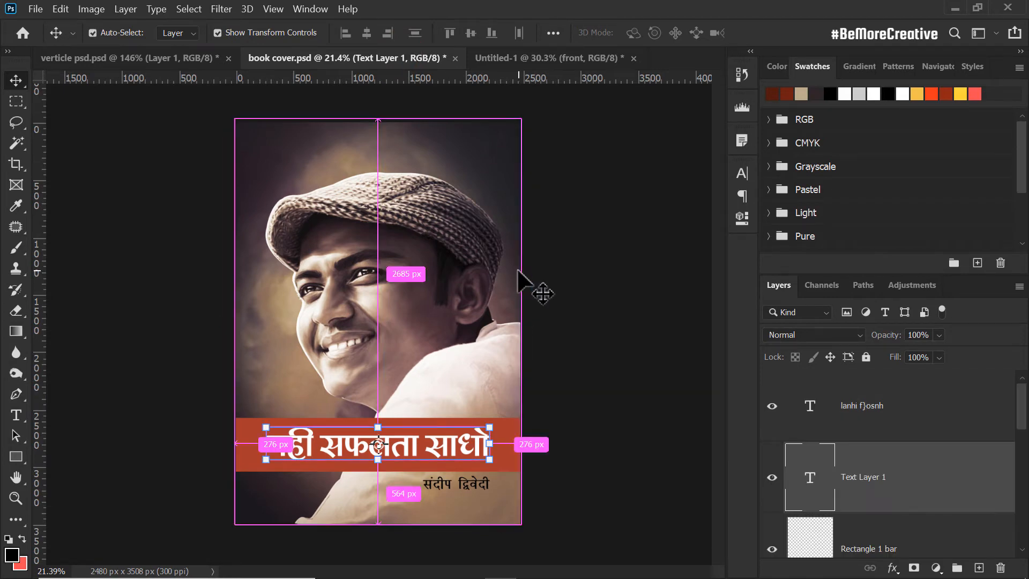
scroll(927, 458, "down", 5)
scroll(911, 424, "up", 5)
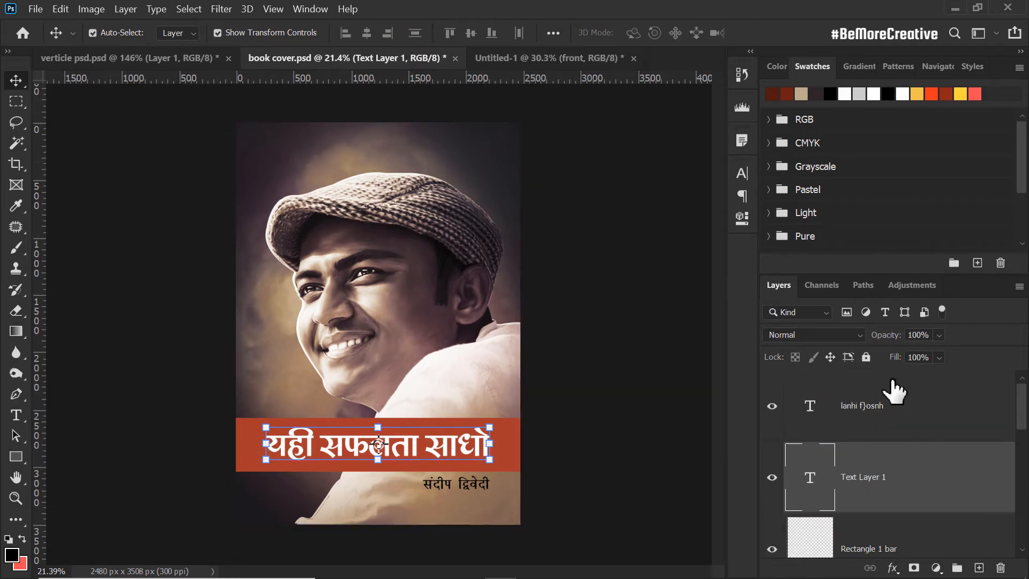
Step: Place the book cover PSD as an embedded object above the front layer in the Untitled-1 document
left_click(509, 56)
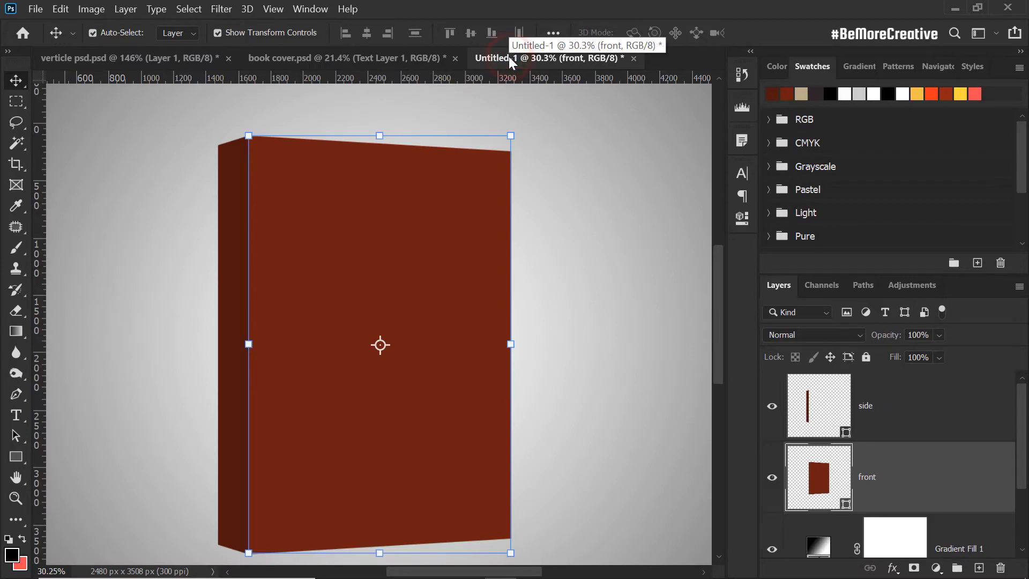
left_click(35, 9)
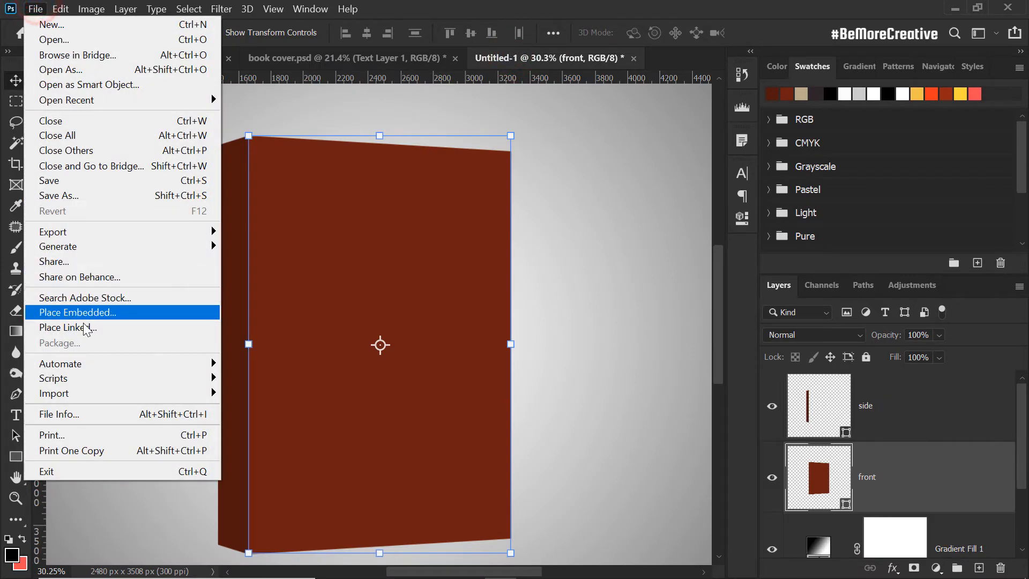
left_click(93, 311)
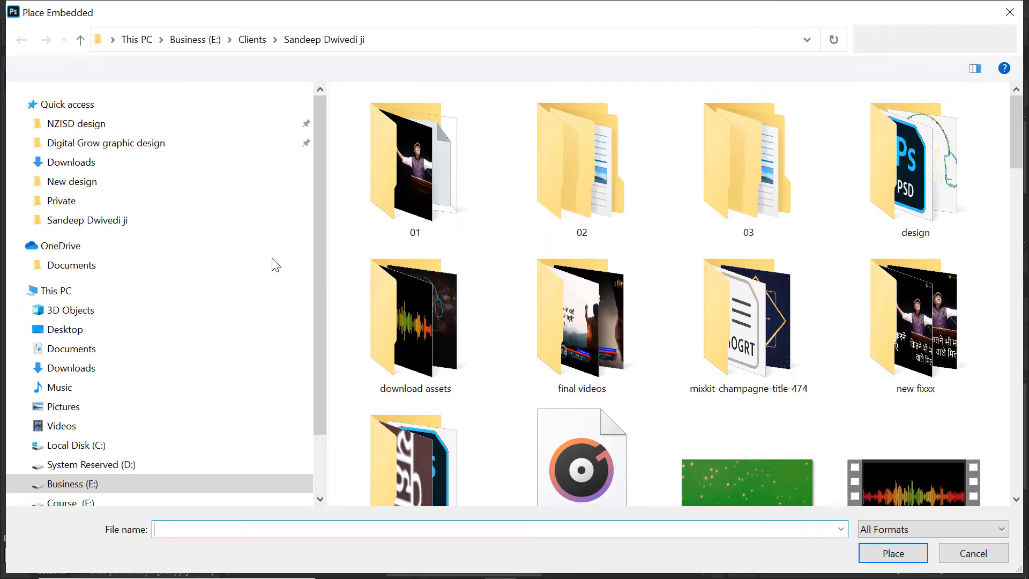
scroll(384, 241, "down", 10)
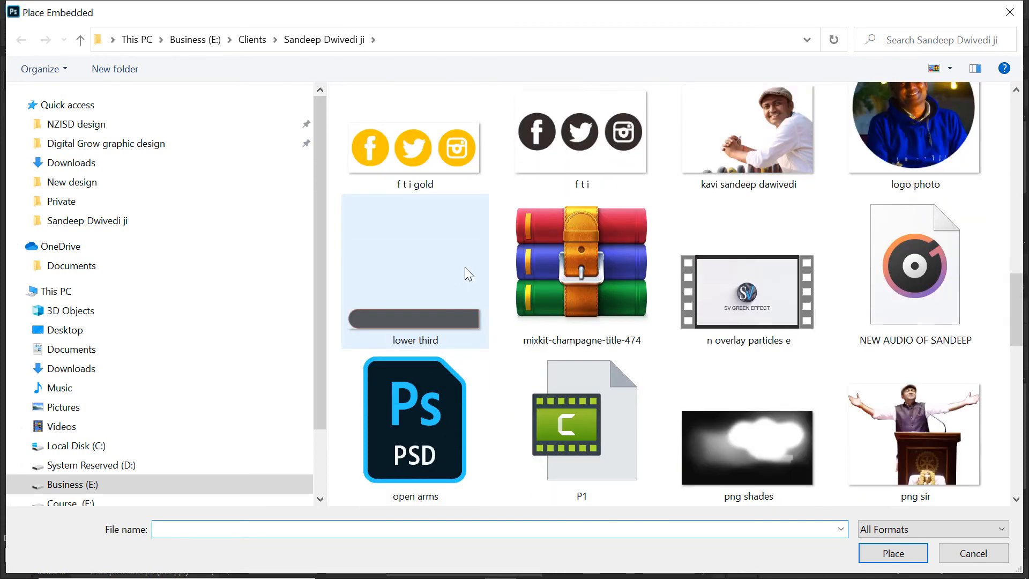
scroll(464, 267, "up", 6)
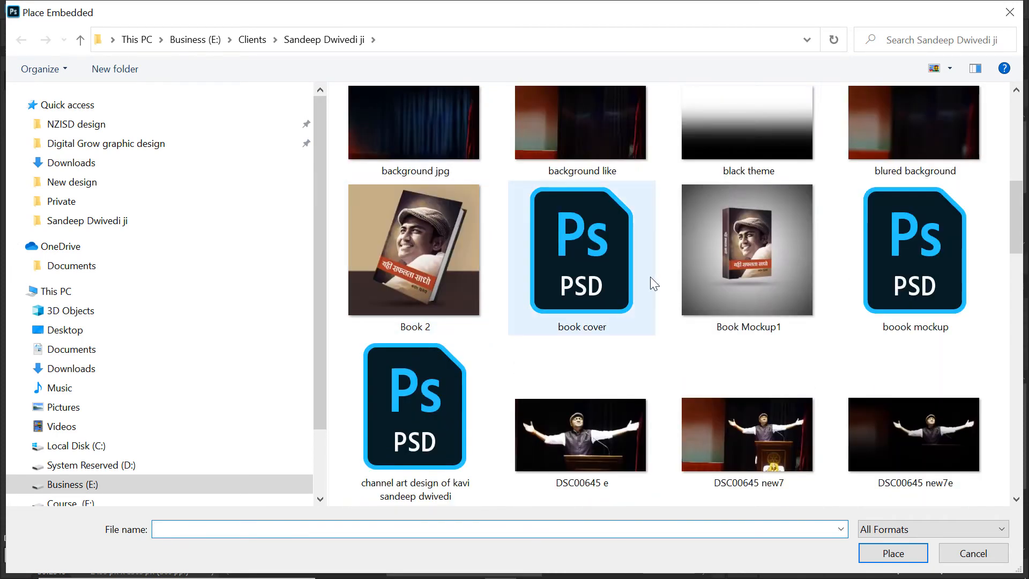
double_click(600, 258)
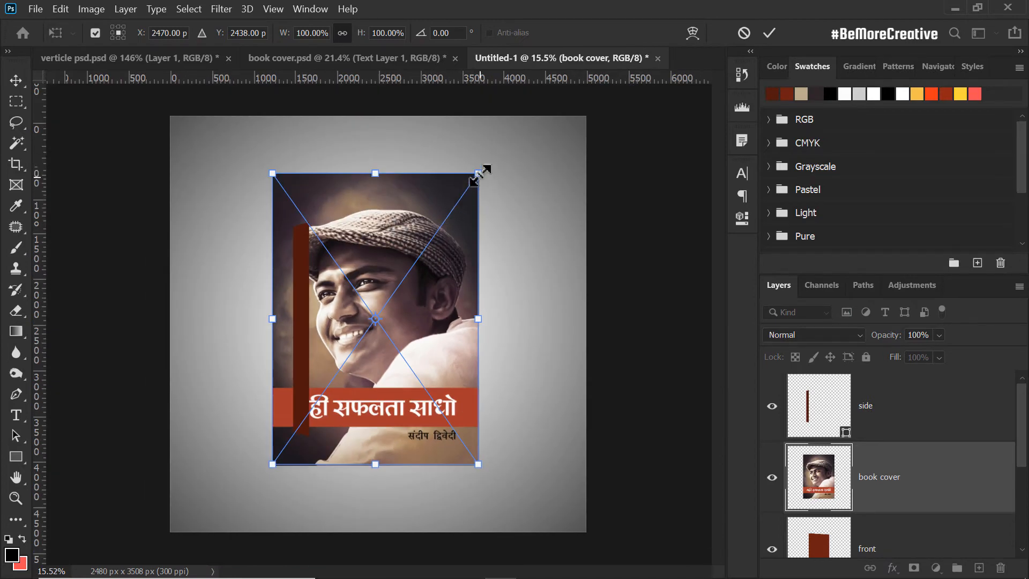
Step: Scale the placed book cover to 73.74% and position it over the front cover, aligned with the spine edge
left_click_drag(479, 175, 393, 313)
key("super")
left_click_drag(329, 340, 452, 258)
key("super")
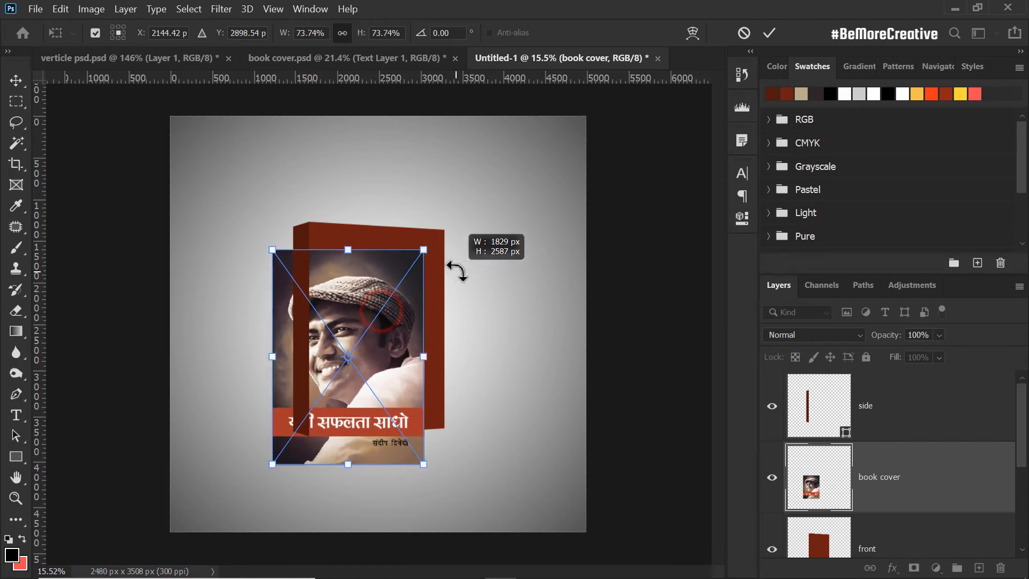
left_click_drag(397, 314, 436, 289)
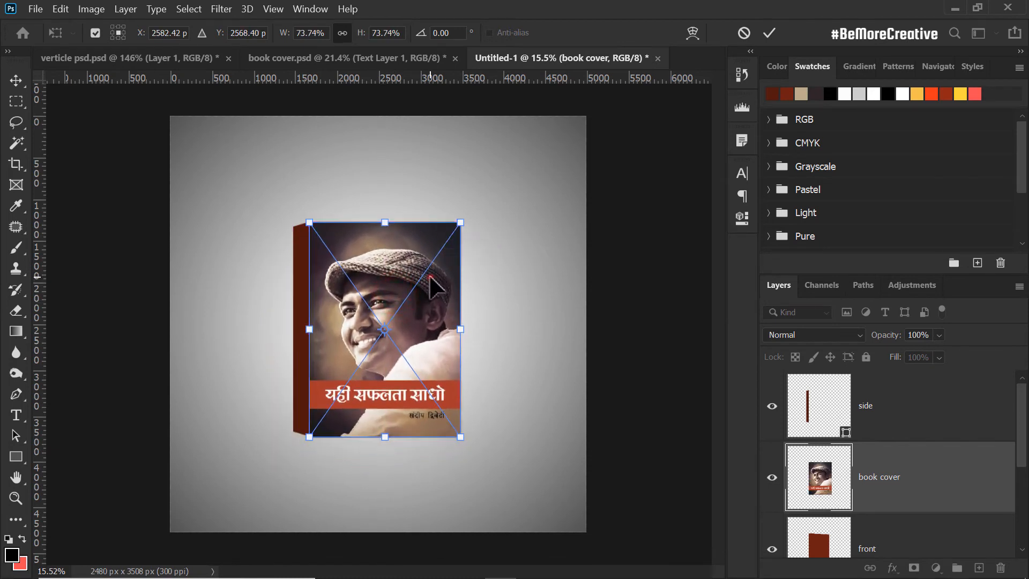
key("Return")
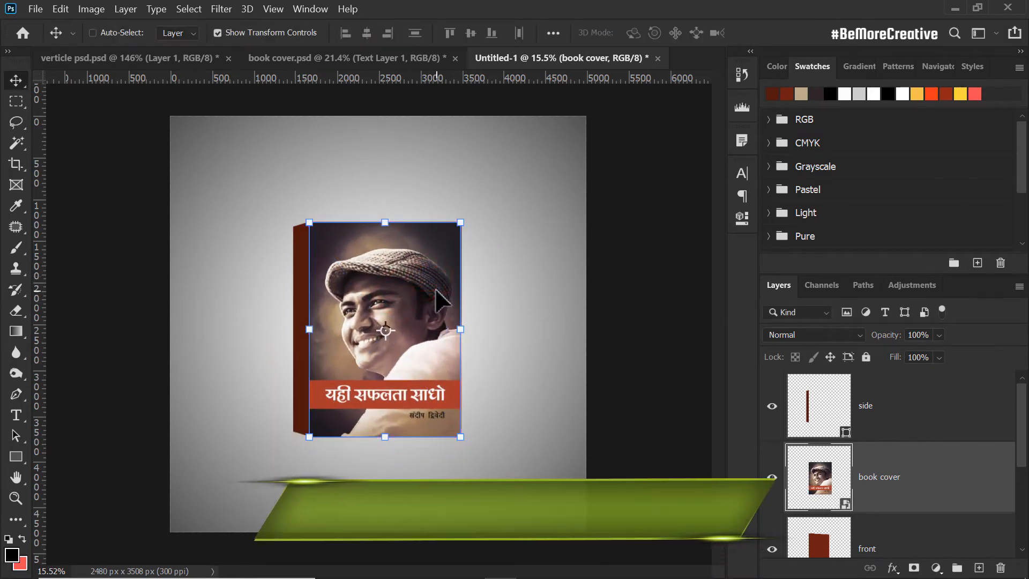
Step: Clip the book cover layer to the front layer, releasing and reapplying the clipping mask once
key("ctrl+alt+g")
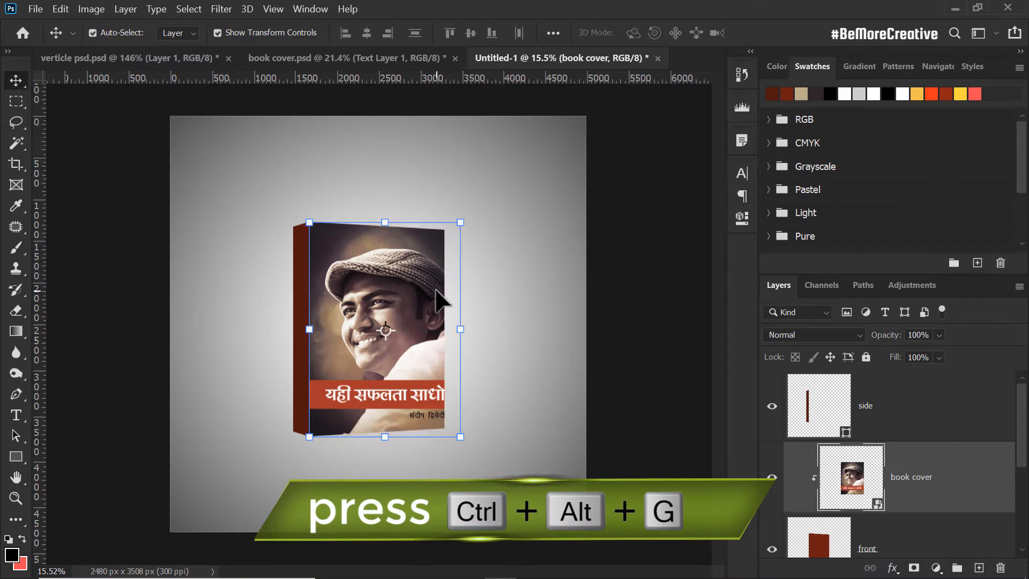
scroll(438, 298, "up", 2)
scroll(1000, 481, "down", 1)
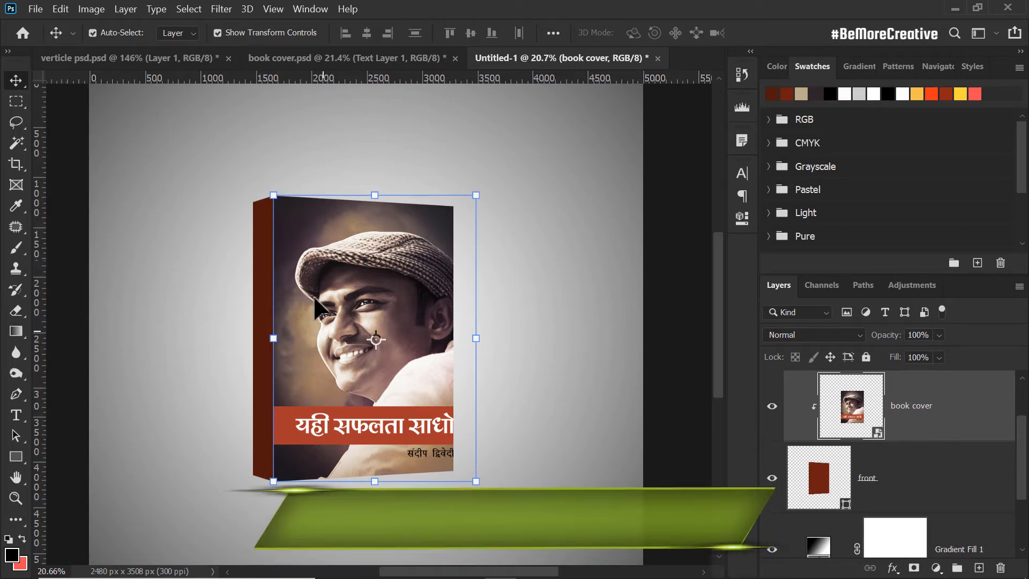
key("ctrl+alt+g")
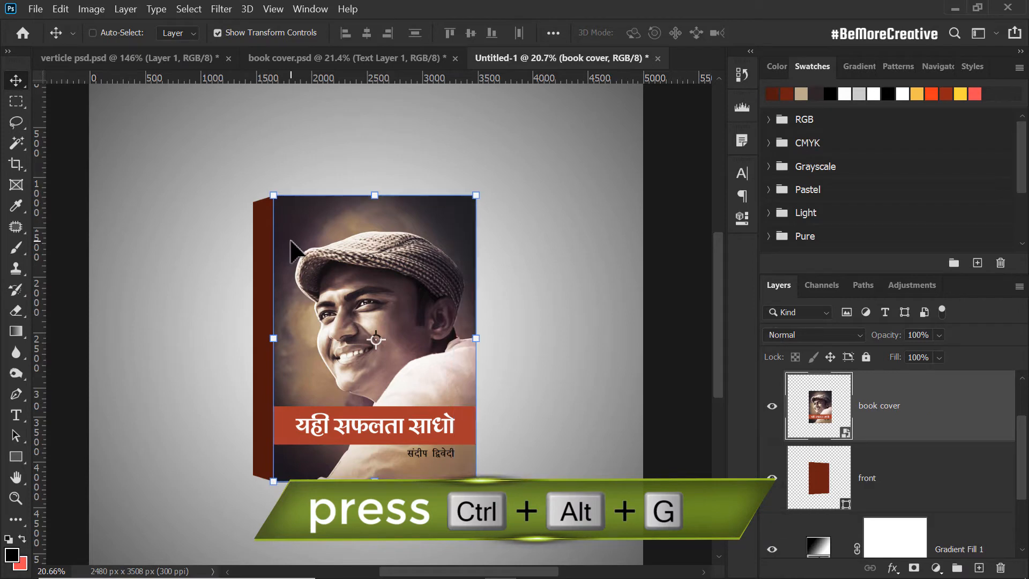
key("ctrl+alt+g")
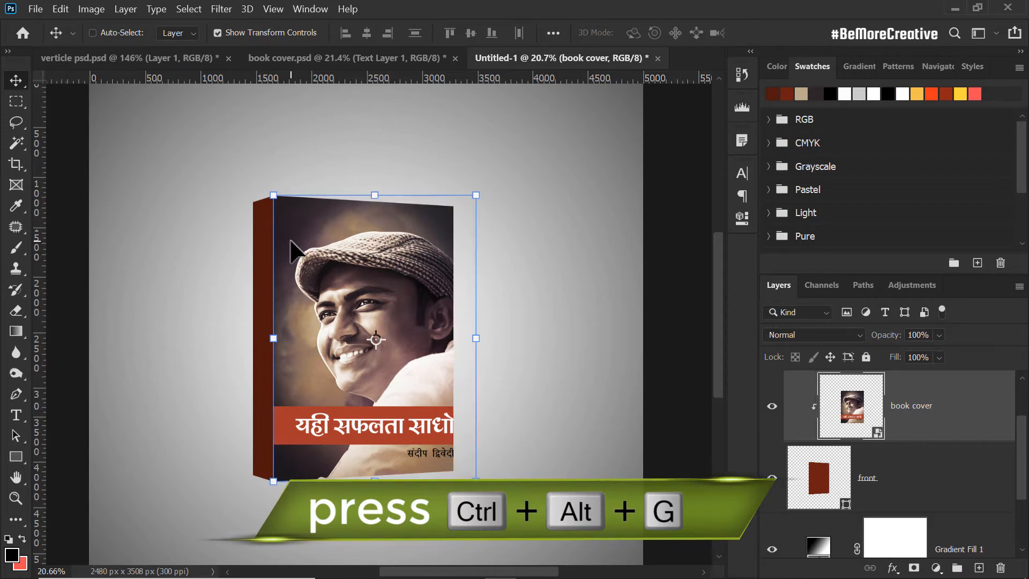
scroll(290, 249, "up", 1)
scroll(290, 222, "up", 1)
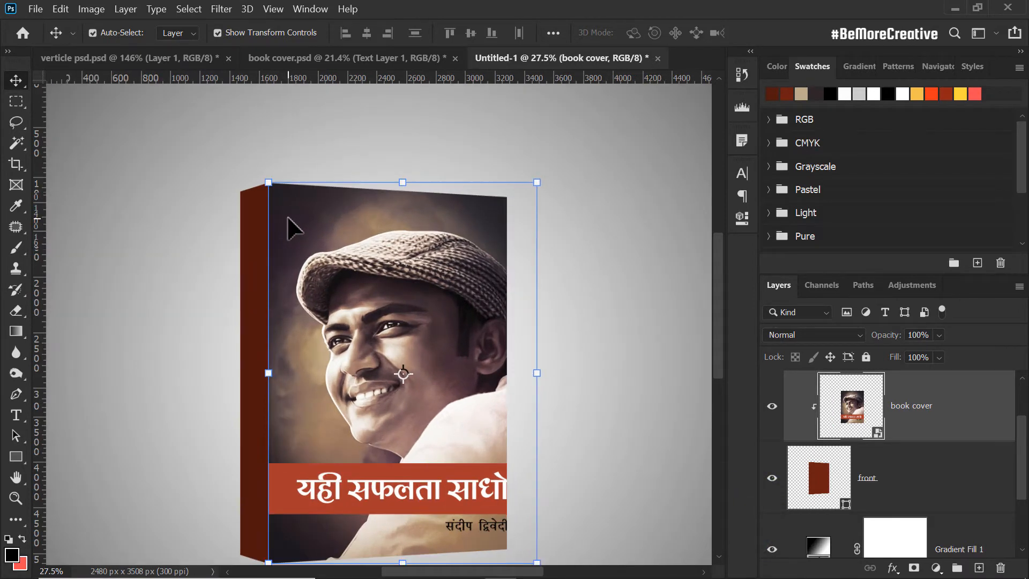
left_click(295, 221)
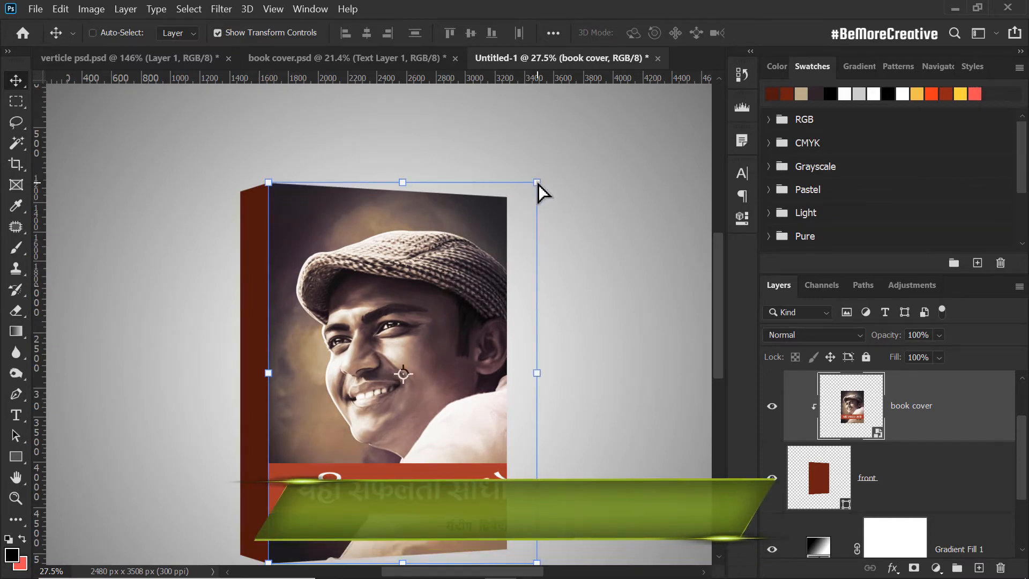
Step: Distort the book cover artwork's two outer corners inward to match the perspective of the front cover shape
left_click_drag(538, 184, 508, 191)
left_click_drag(537, 563, 508, 549)
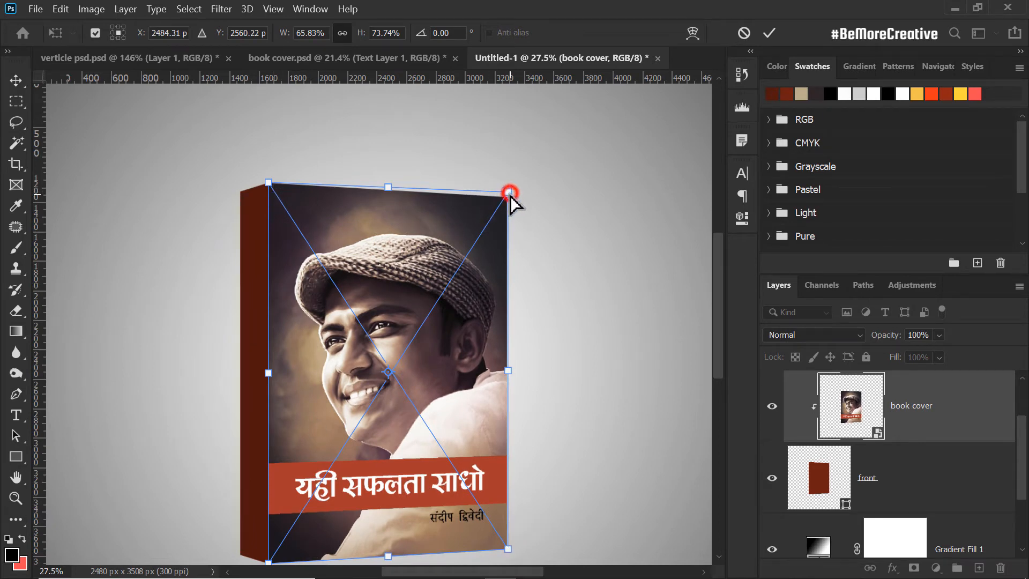
left_click_drag(509, 191, 509, 195)
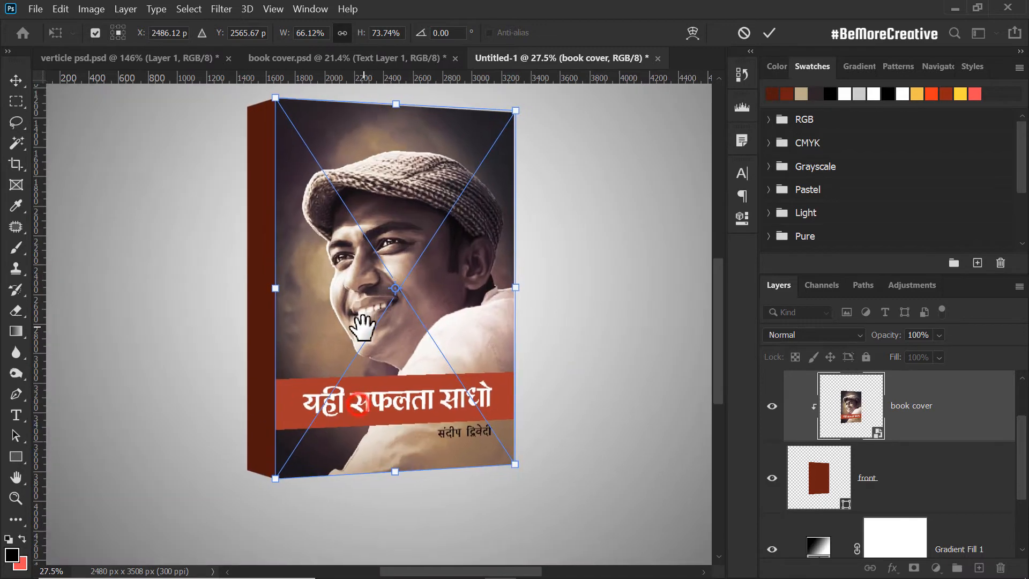
scroll(262, 489, "up", 3)
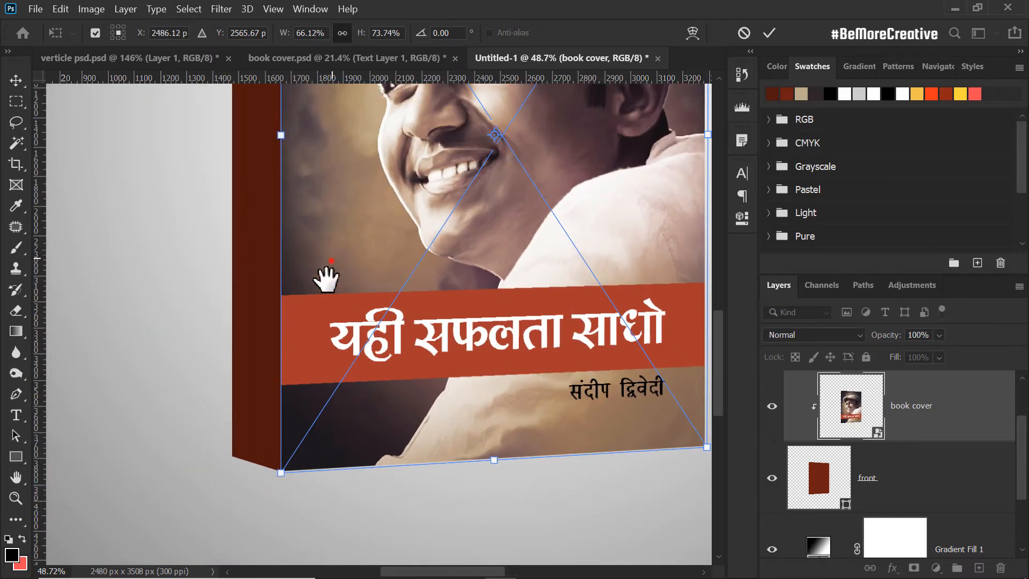
left_click_drag(326, 271, 306, 422)
left_click(770, 33)
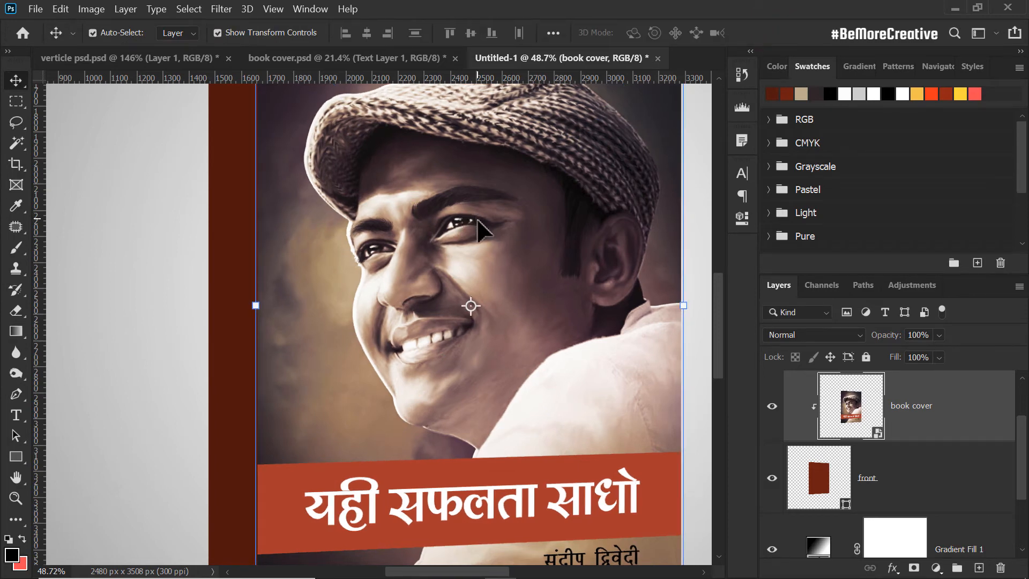
Step: Fit the whole mockup in view and open the embedded book cover's contents, updating book cover.psd from its disk copy
right_click(516, 244)
key("Escape")
key("z")
right_click(501, 213)
left_click(529, 228)
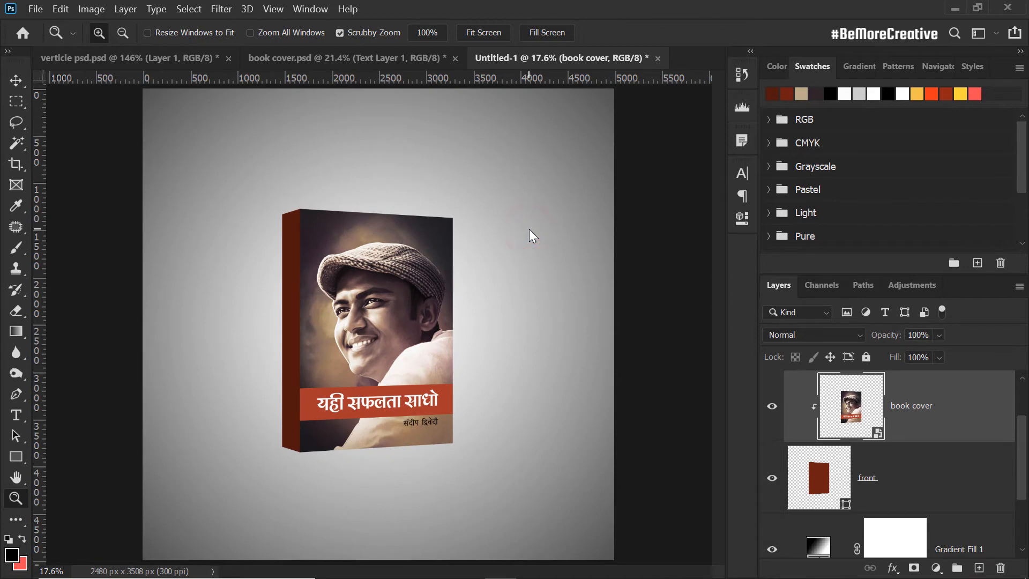
double_click(847, 403)
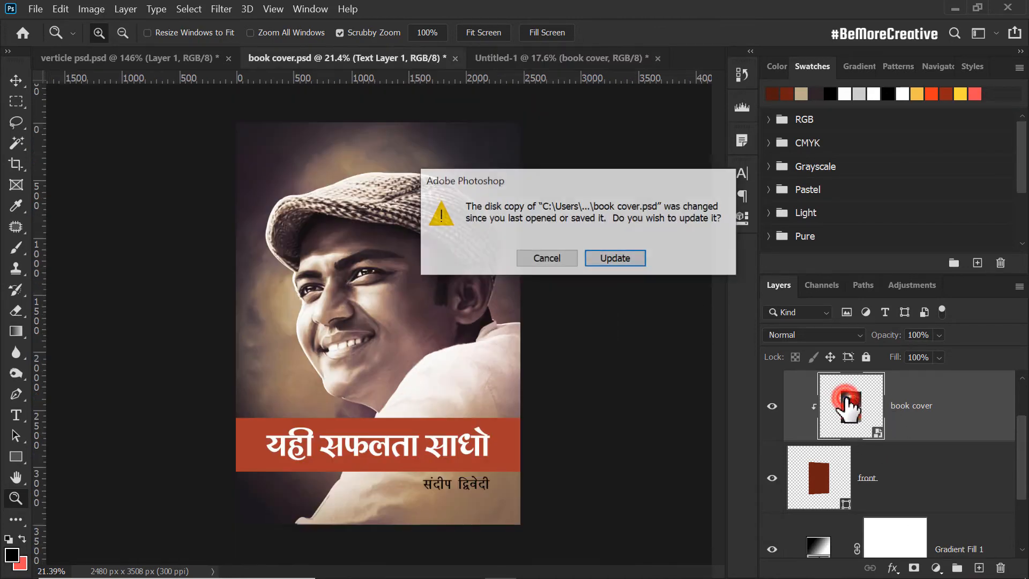
left_click(609, 256)
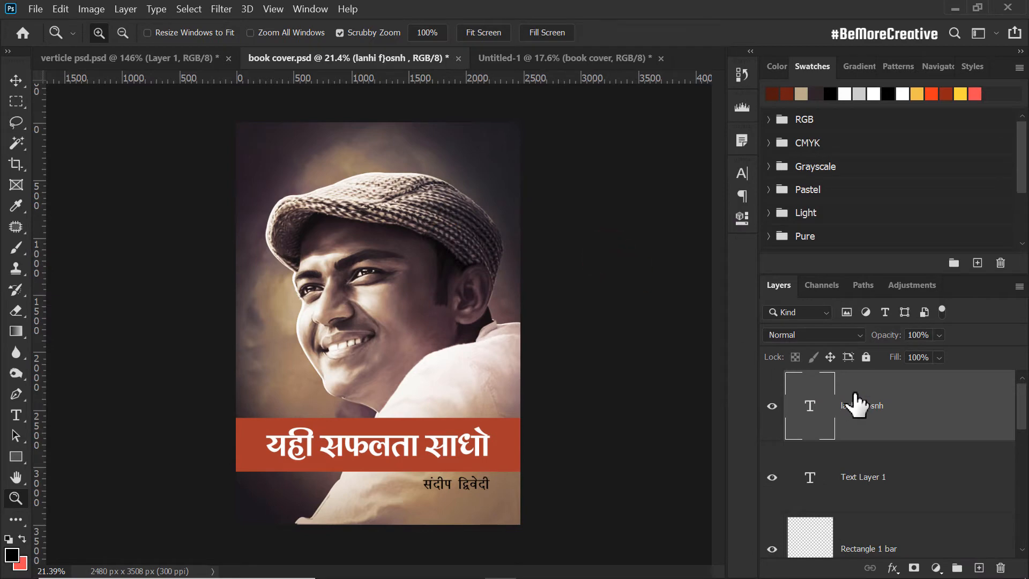
Step: Hide and reshow the Color Lookup 1 layer in book cover.psd to compare its effect on the artwork
scroll(860, 466, "down", 5)
scroll(836, 461, "up", 1)
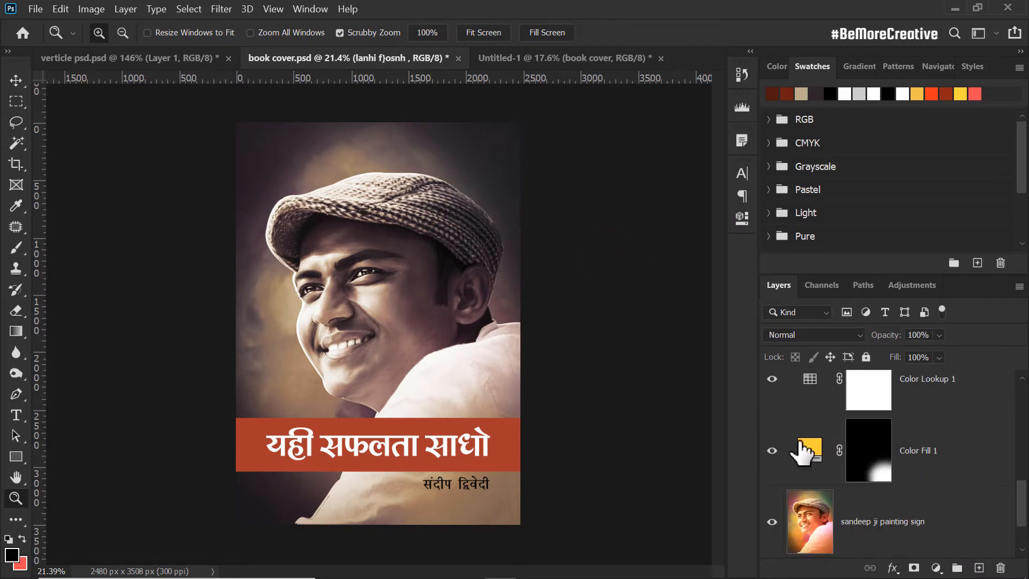
scroll(792, 403, "up", 1)
left_click(771, 450)
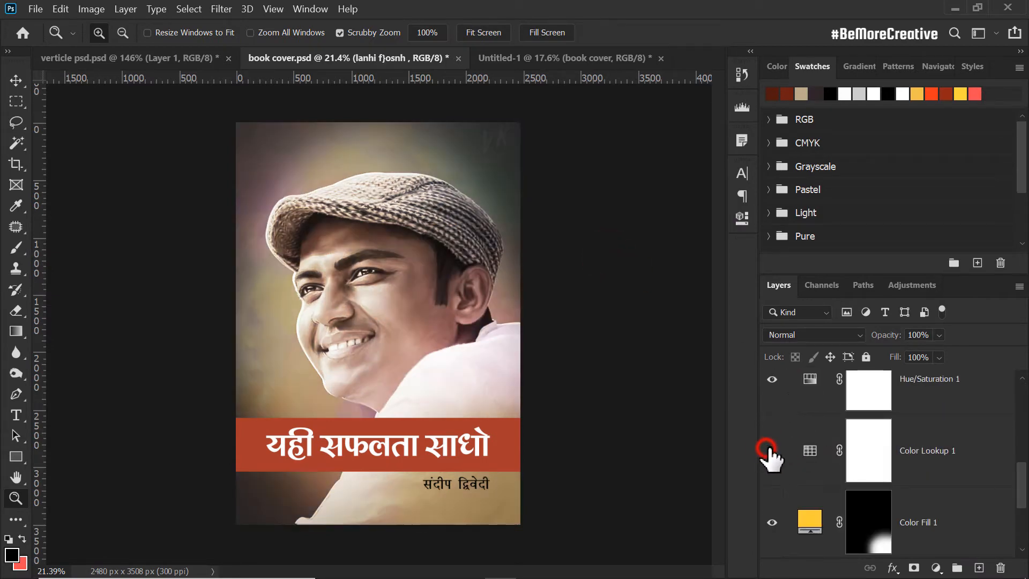
left_click(772, 450)
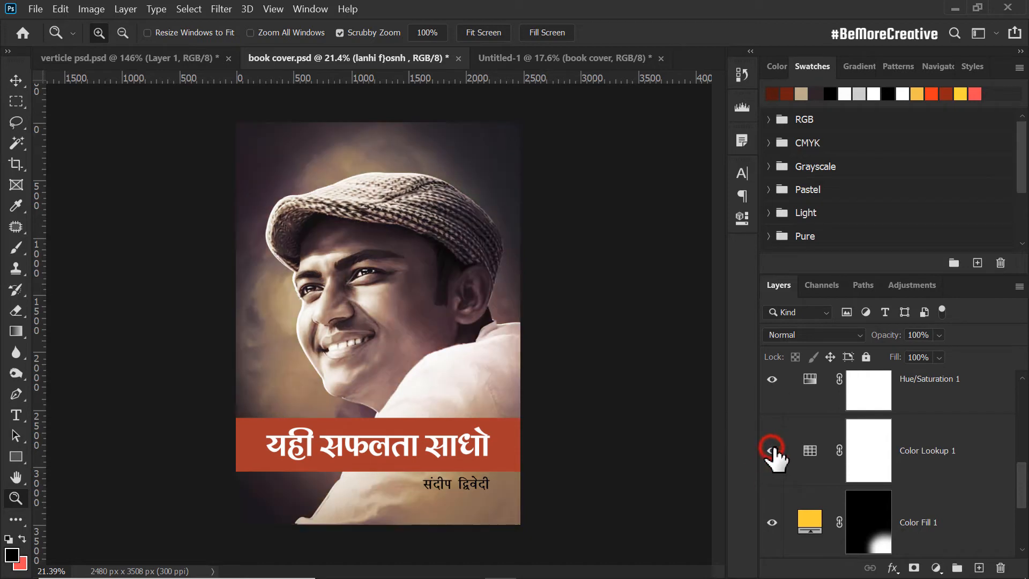
Step: Hide the Hue/Saturation 1 layer, save book cover.psd, and check the updated cover in the Untitled-1 mockup
left_click(770, 379)
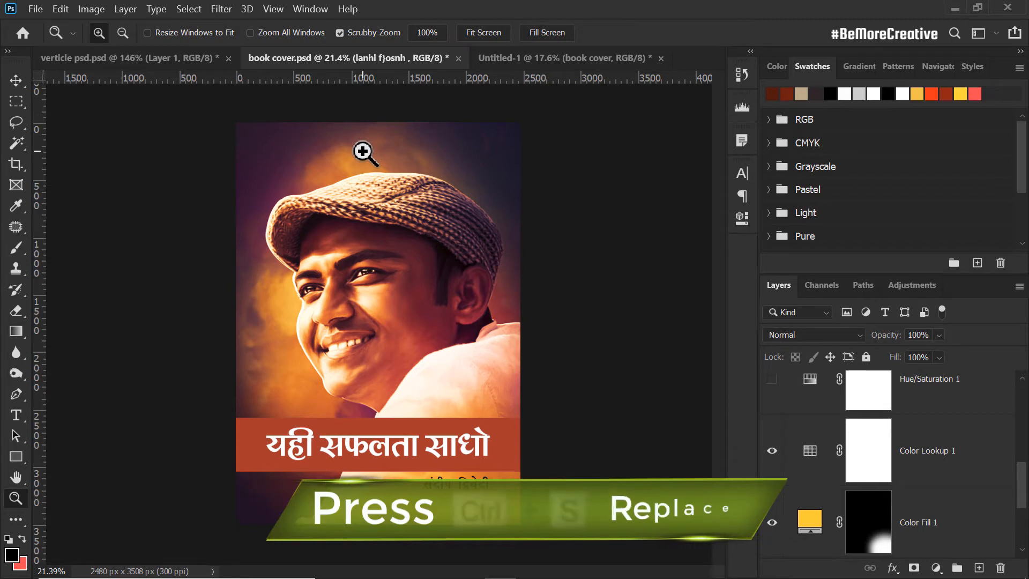
key("ctrl+s")
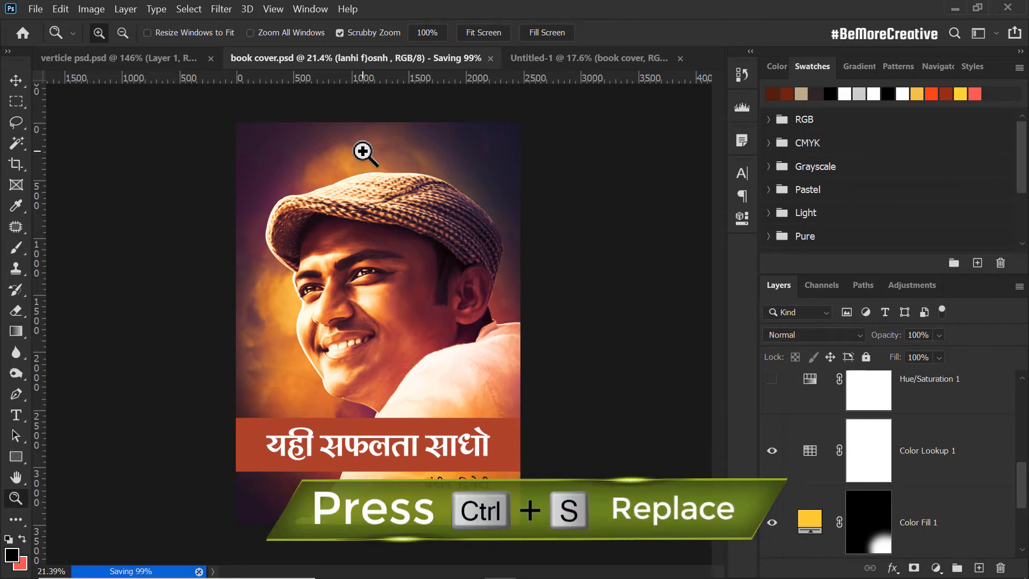
left_click(618, 59)
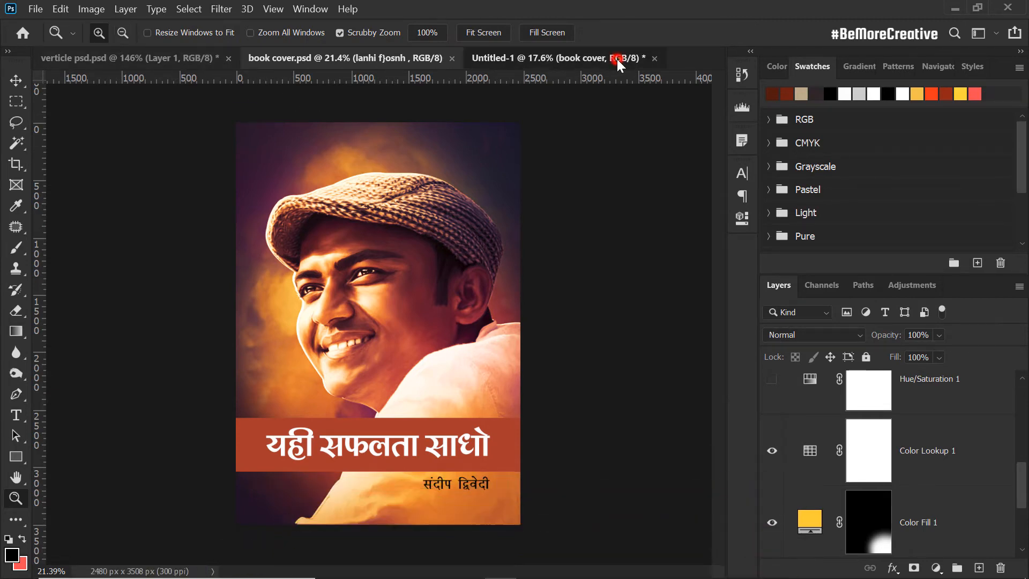
mouse_move(343, 375)
left_mouse_down()
mouse_move(368, 361)
mouse_move(372, 370)
mouse_move(362, 370)
left_mouse_up()
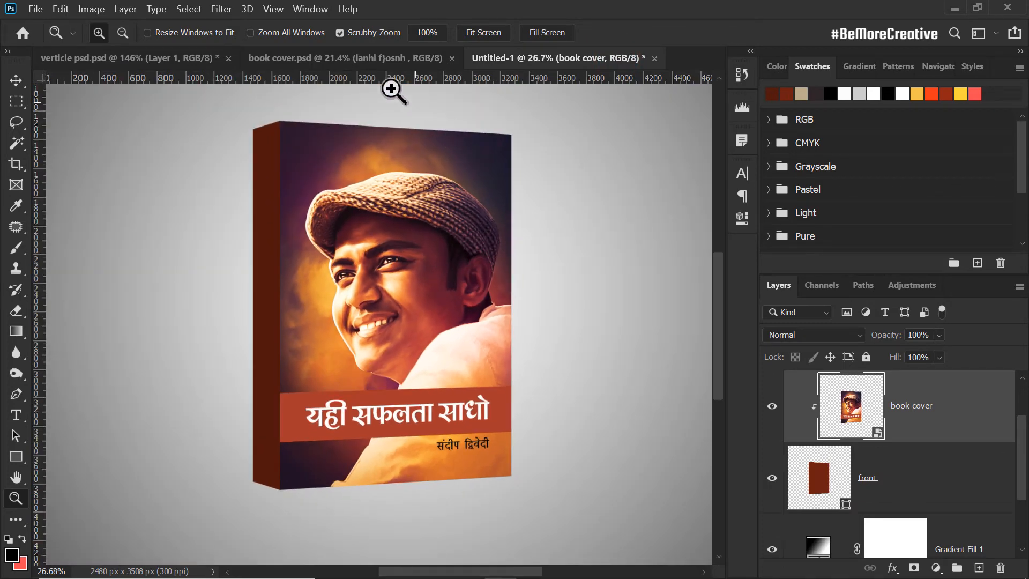
Step: Show the Hue/Saturation 1 layer in book cover.psd again, save the file, and return to the Untitled-1 mockup
left_click(379, 60)
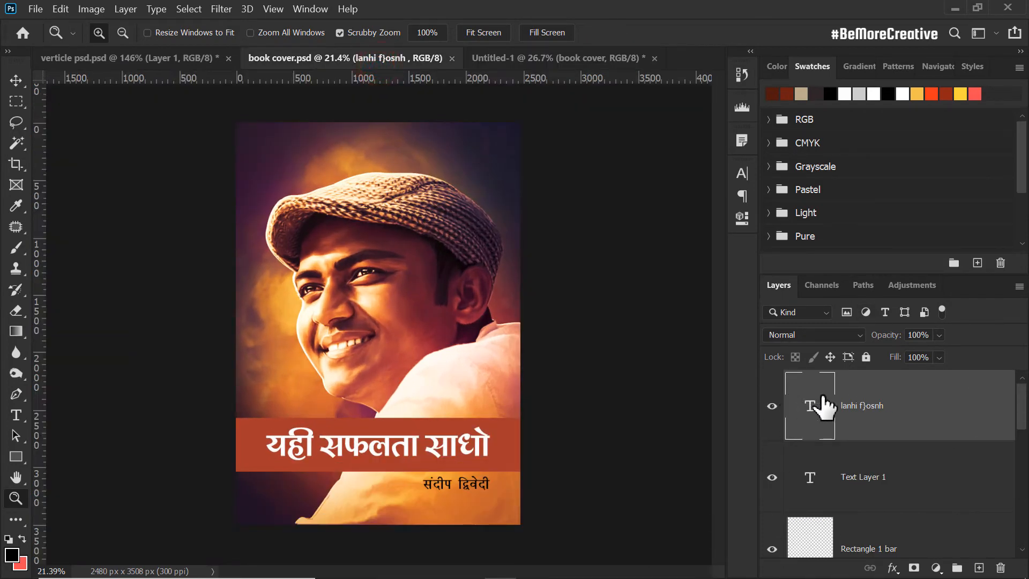
scroll(876, 453, "down", 4)
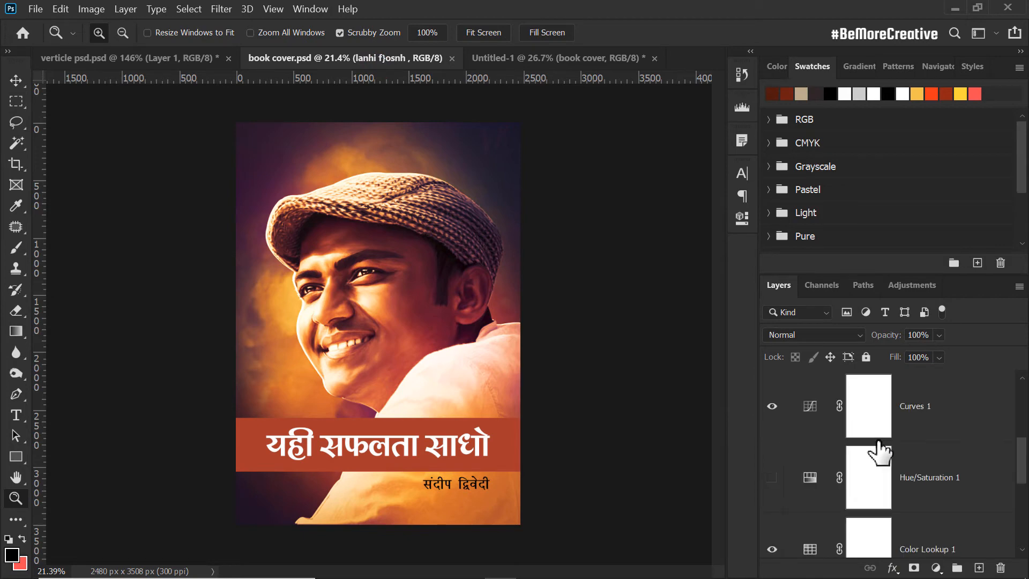
left_click(771, 477)
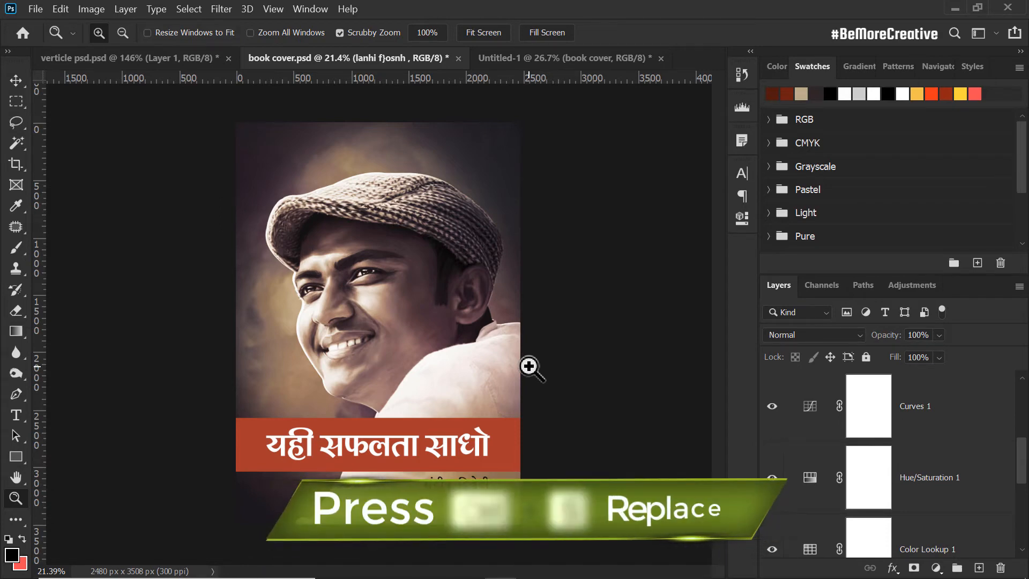
key("ctrl+s")
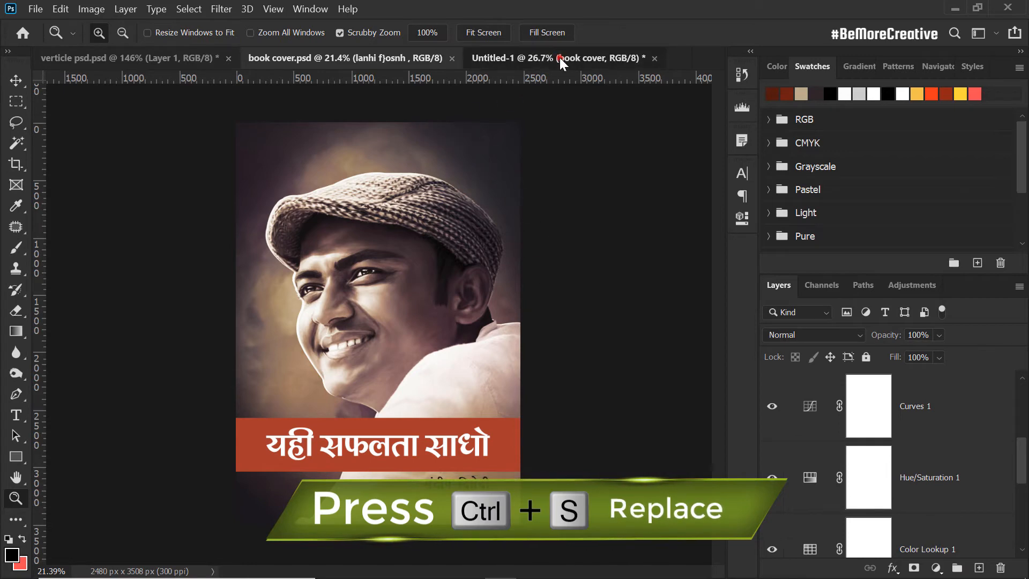
left_click(559, 57)
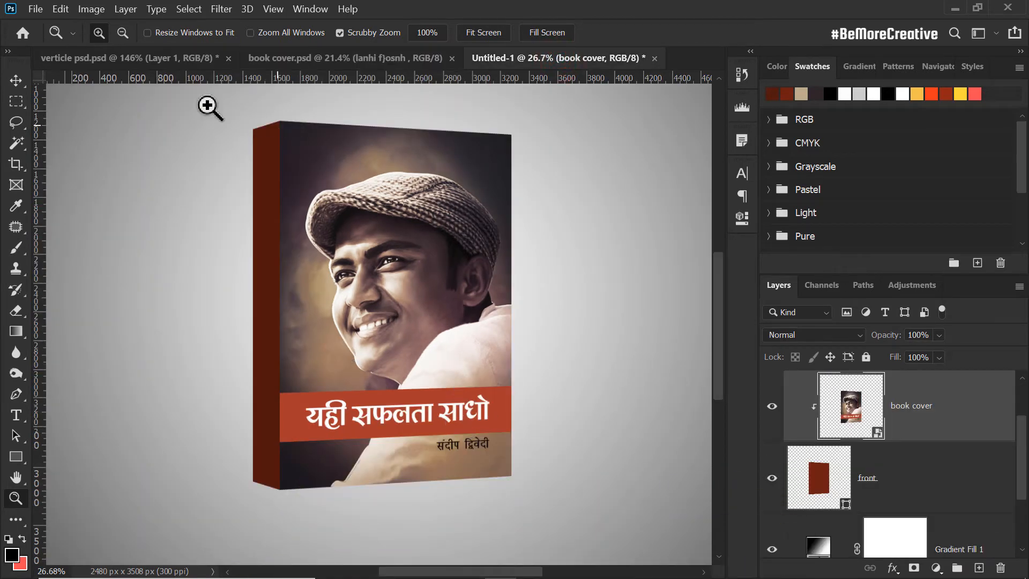
Step: Check the verticle psd spine artwork, and place that file as an embedded object above the book cover layer in Untitled-1
left_click(116, 59)
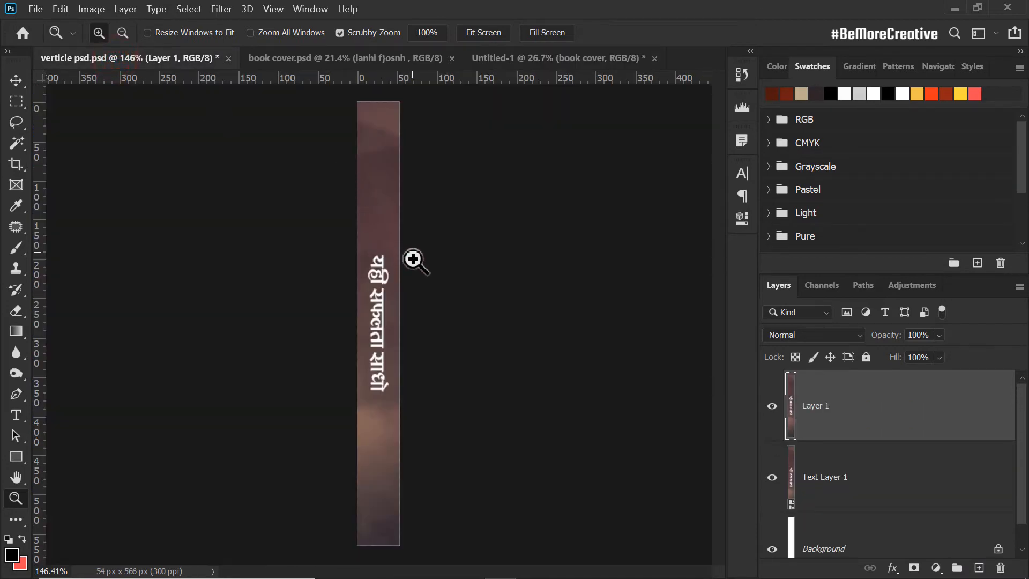
left_click(854, 477)
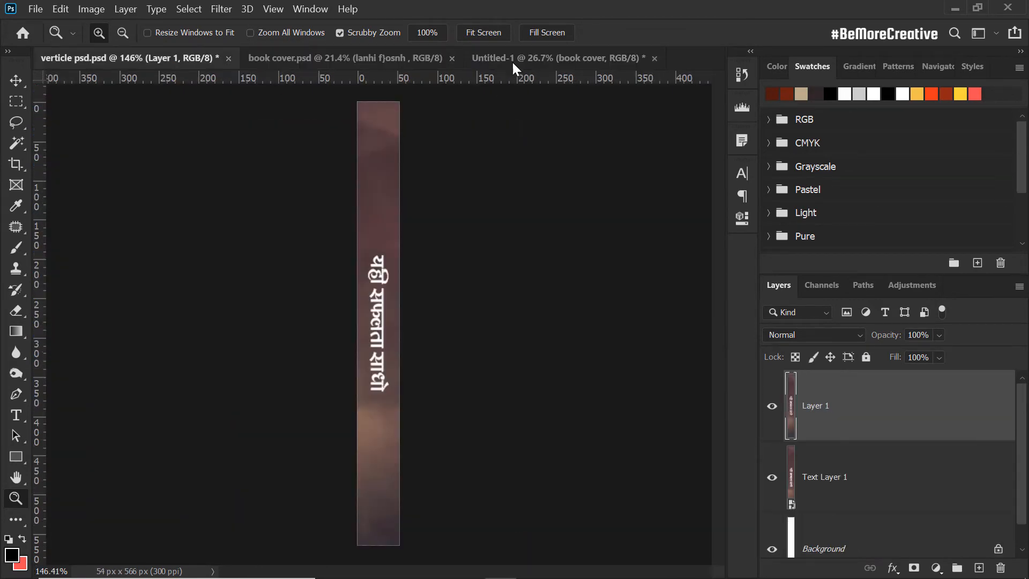
left_click(511, 57)
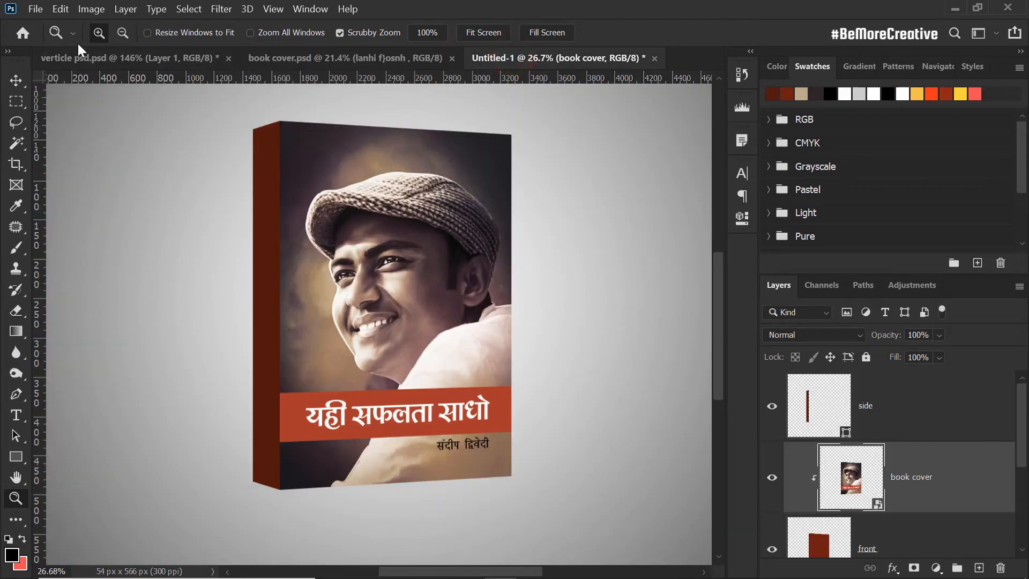
left_click(38, 8)
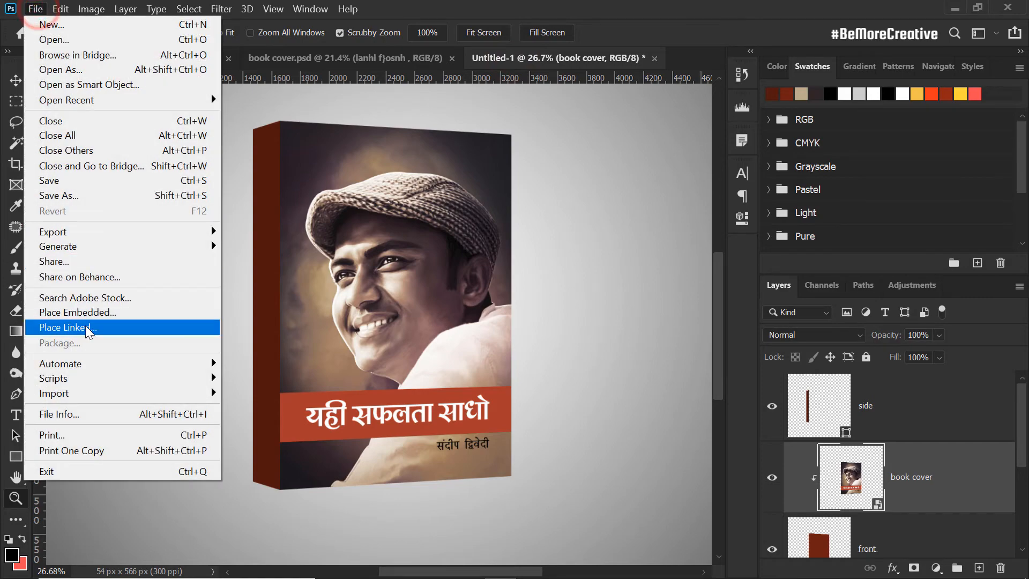
left_click(91, 313)
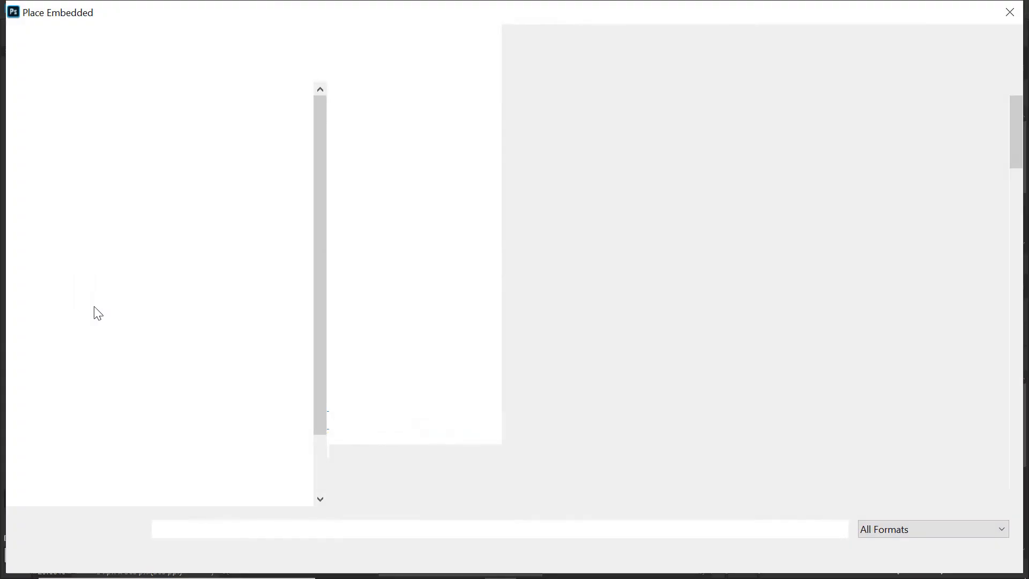
scroll(637, 317, "down", 10)
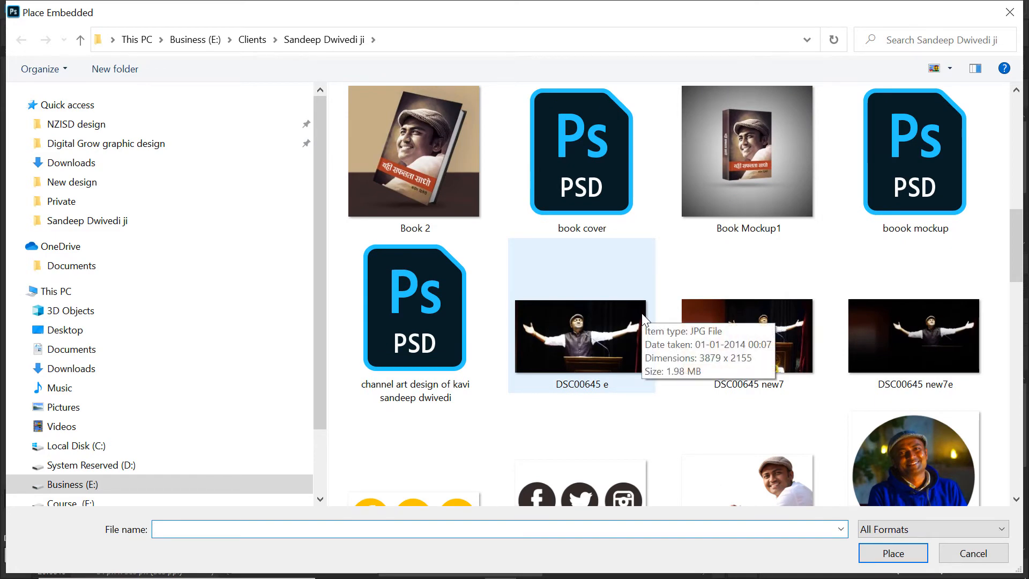
scroll(660, 303, "up", 10)
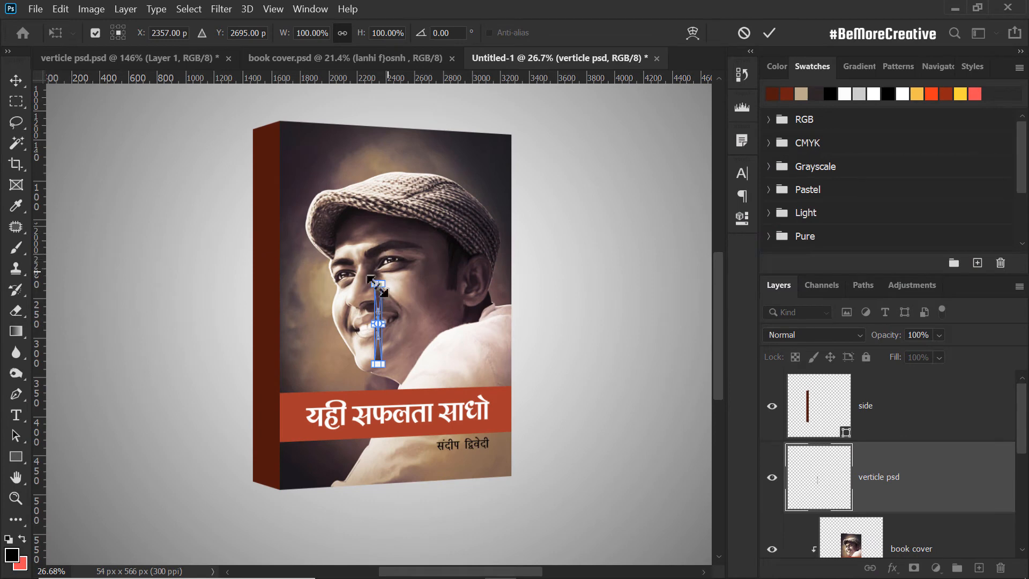
Step: Scale the placed verticle psd artwork to 455.99% and position it over the full height of the book's spine
left_click_drag(391, 280, 667, 89)
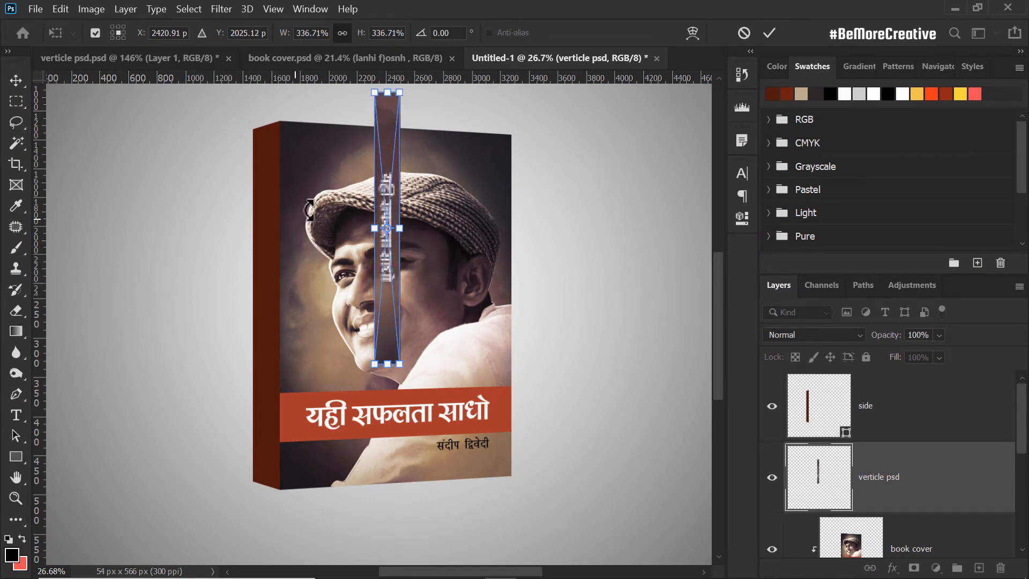
left_click_drag(384, 177, 266, 206)
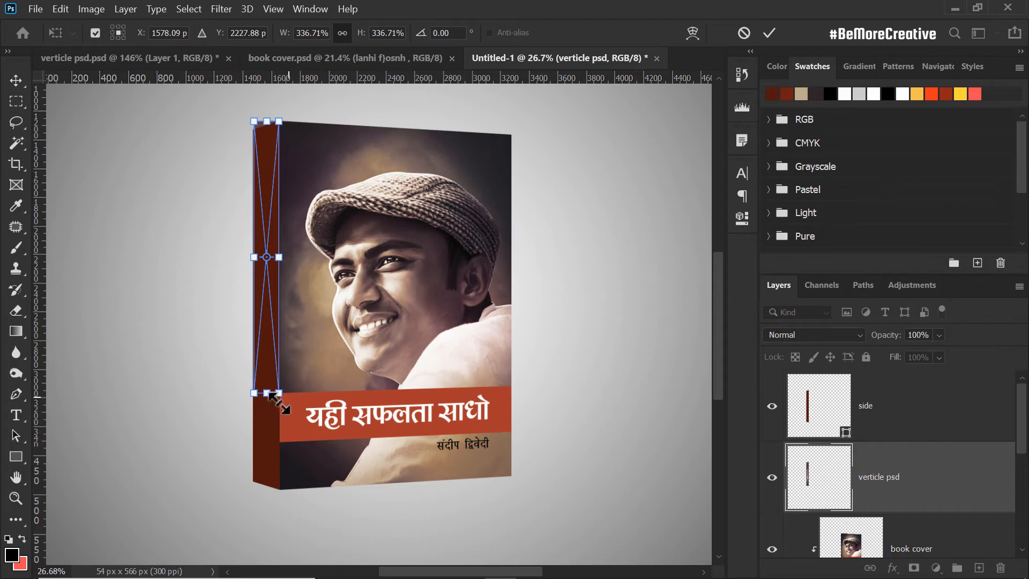
left_click_drag(279, 393, 289, 489)
left_click(769, 34)
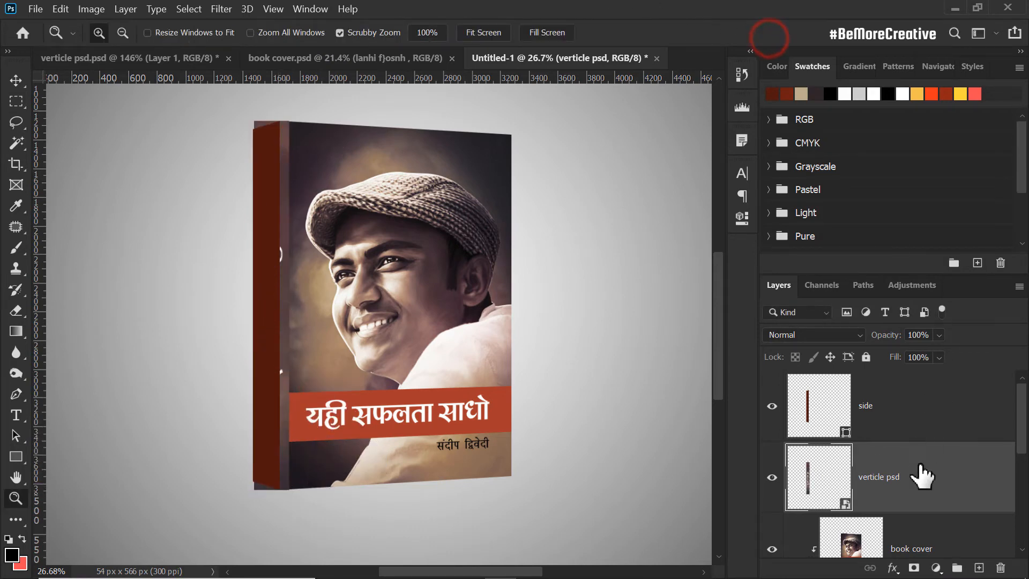
Step: Move the verticle psd layer above the side layer and clip it to the side layer
left_click_drag(922, 476, 877, 403)
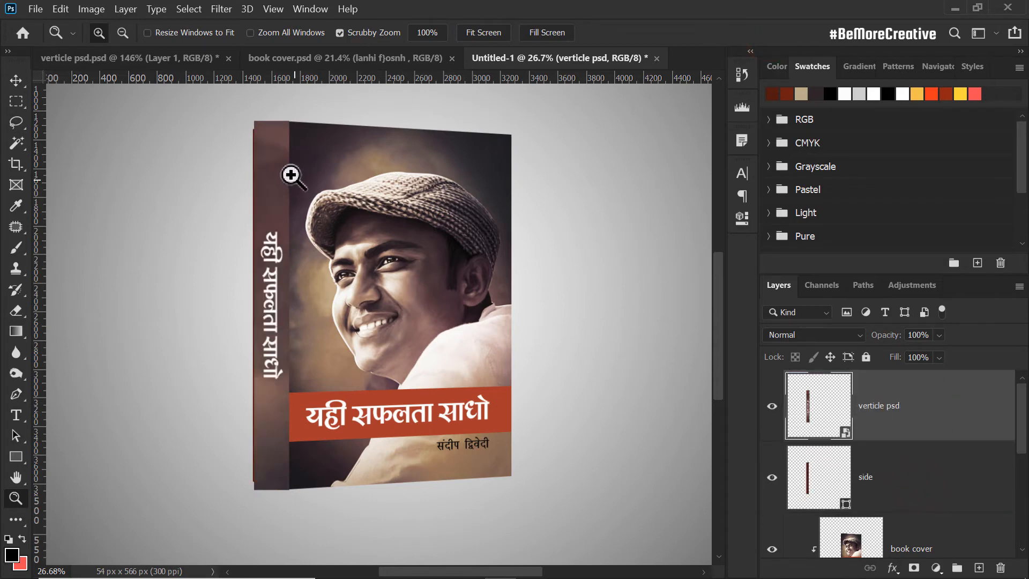
left_click(271, 164)
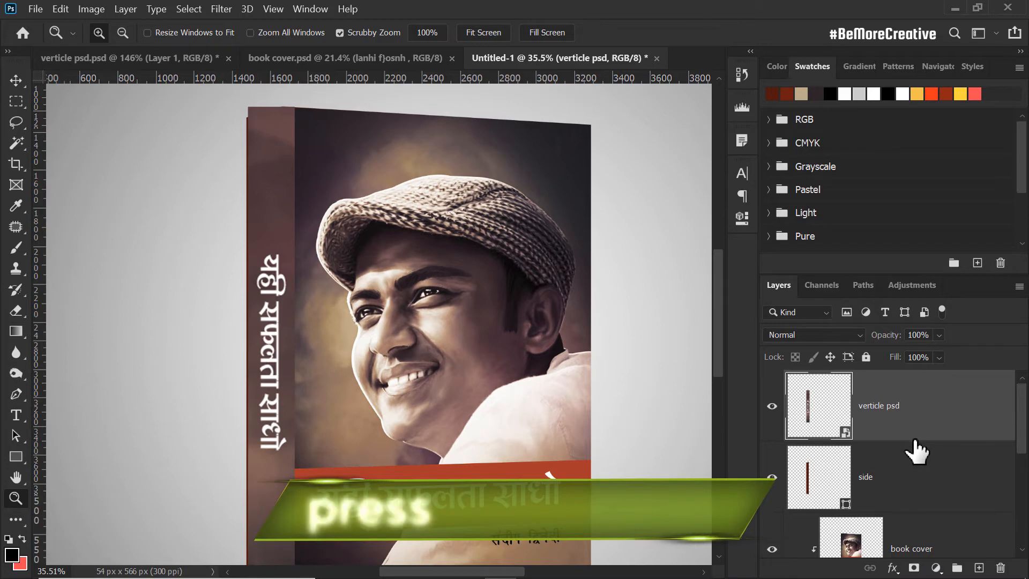
key("ctrl+alt+g")
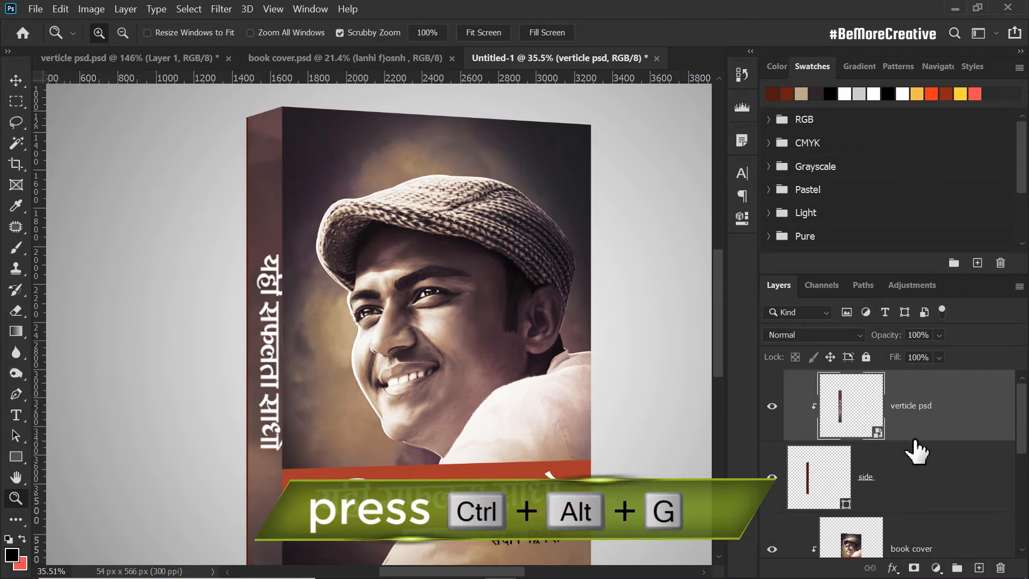
Step: Free-transform the verticle psd layer and shift it left to X 1557.58 px so its title sits centrally on the spine
key("ctrl+t")
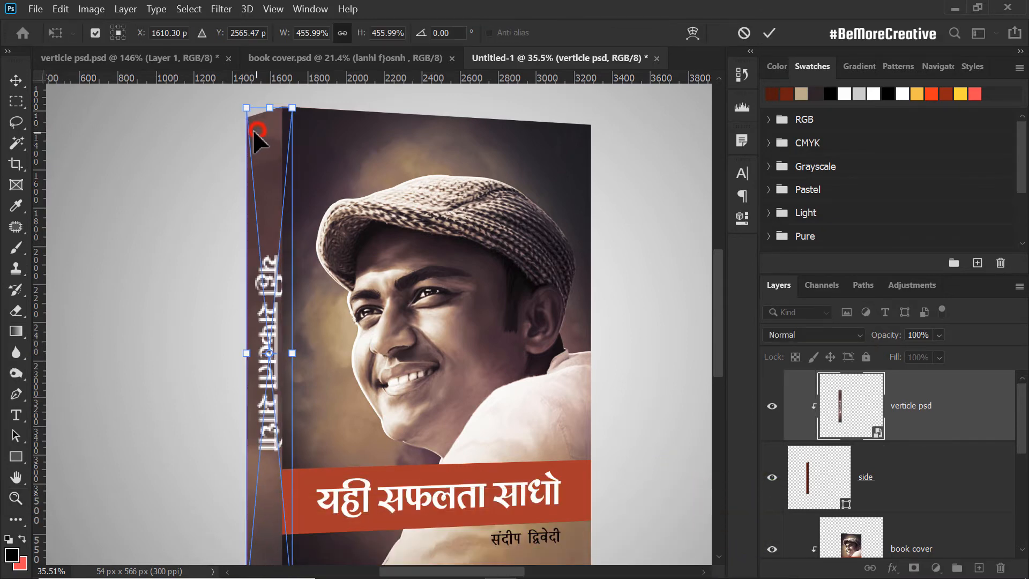
left_click_drag(257, 131, 250, 132)
scroll(330, 276, "down", 2)
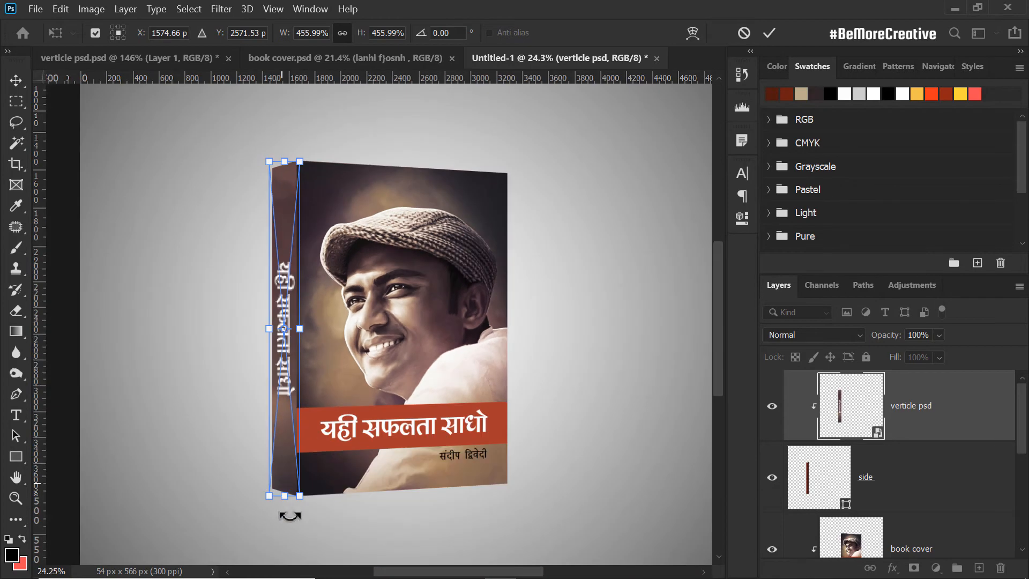
scroll(262, 500, "up", 6)
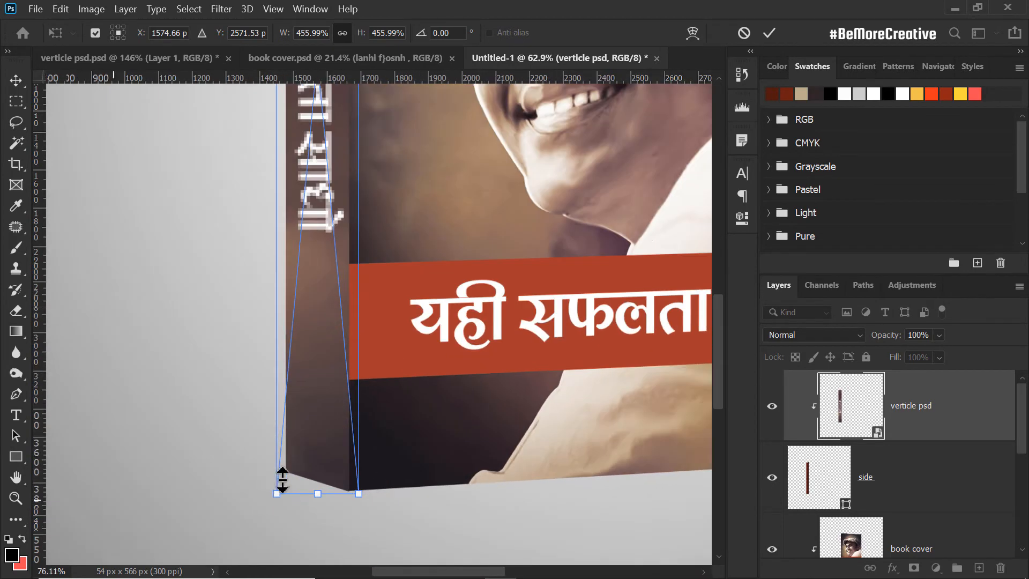
key("Left")
key("Left")
key("Left")
key("Left")
key("Left")
key("Left")
key("Left")
key("Left")
key("Left")
key("Left")
key("Left")
key("Left")
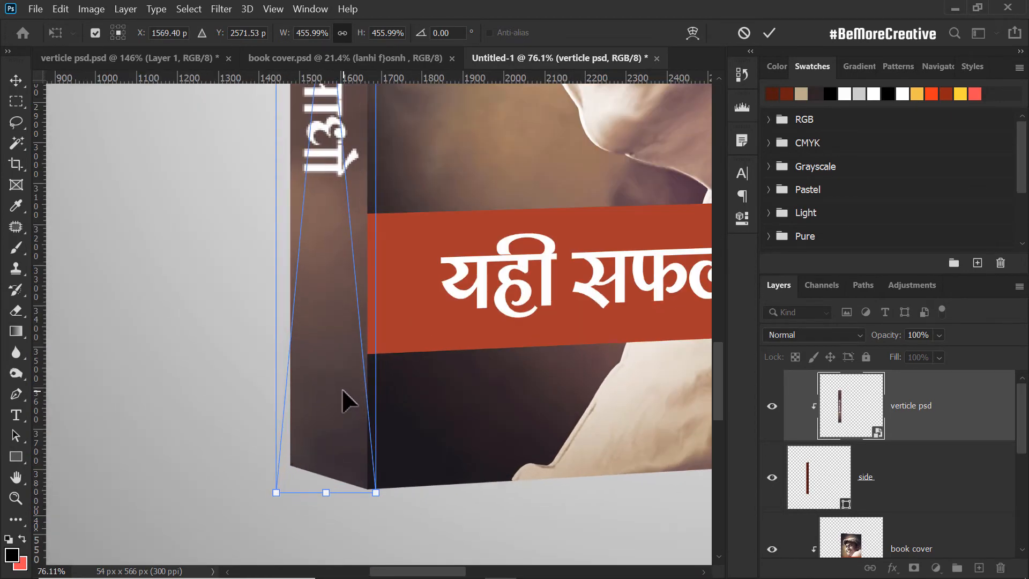
key("Left")
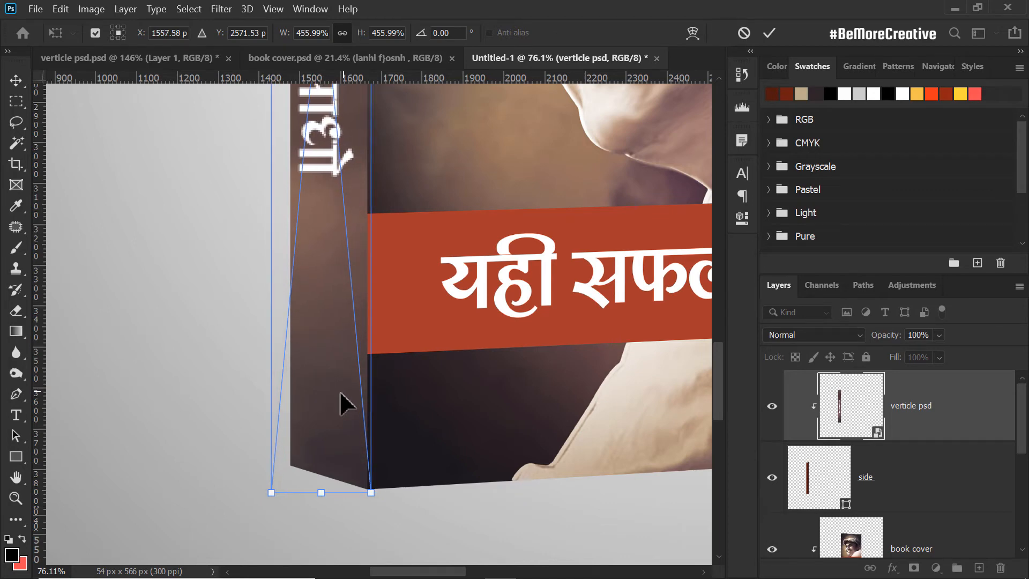
Step: Distort the corners of the verticle psd artwork to match the slanted upper and lower edges of the spine, and apply the transform
left_click_drag(274, 493, 288, 467)
left_click_drag(347, 104, 378, 421)
left_click_drag(341, 174, 349, 466)
left_click_drag(393, 194, 395, 262)
left_click_drag(341, 191, 358, 210)
key("ctrl+0")
left_click(769, 32)
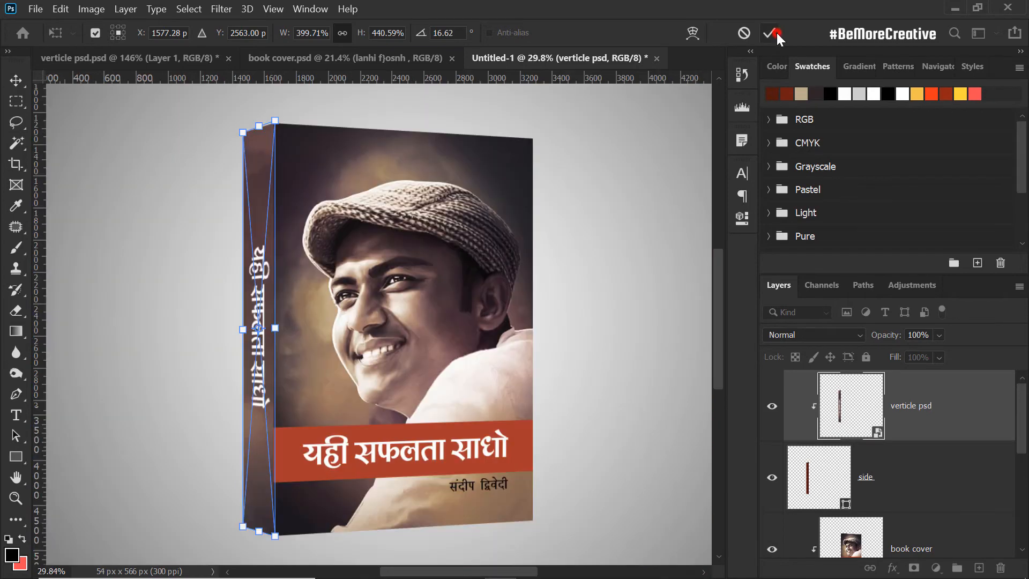
key("z")
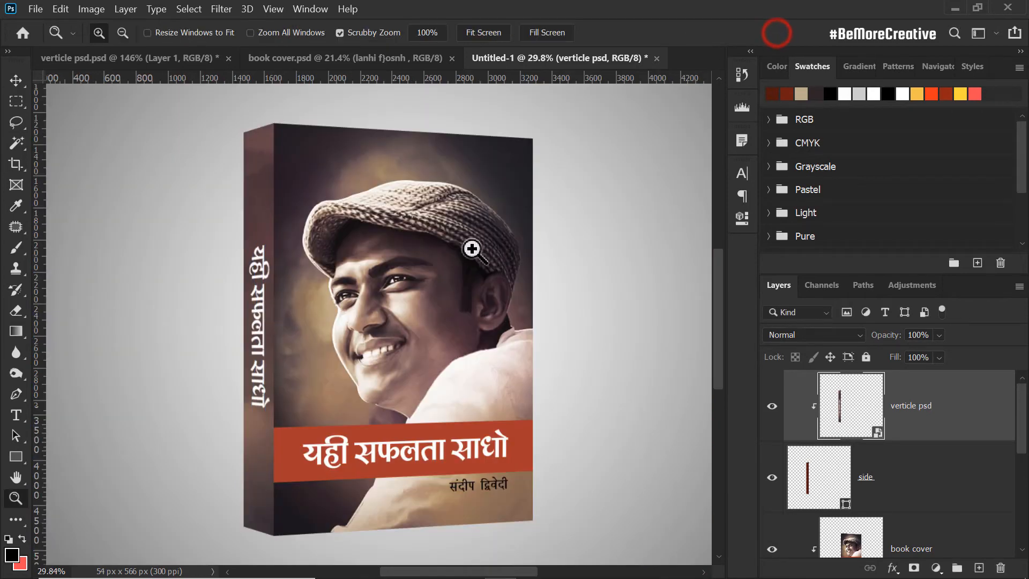
right_click(295, 263)
left_click(314, 269)
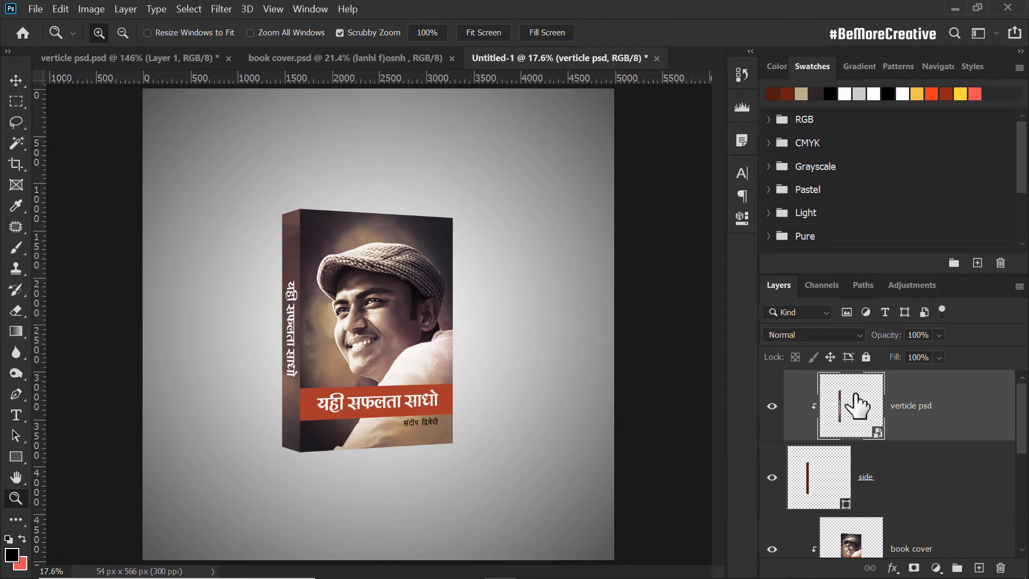
Step: Draw a yellow rectangle about 134 × 2674 px over the spine-side edge of the cover, above the book cover layer, and clip it to the front layer
scroll(891, 477, "down", 1)
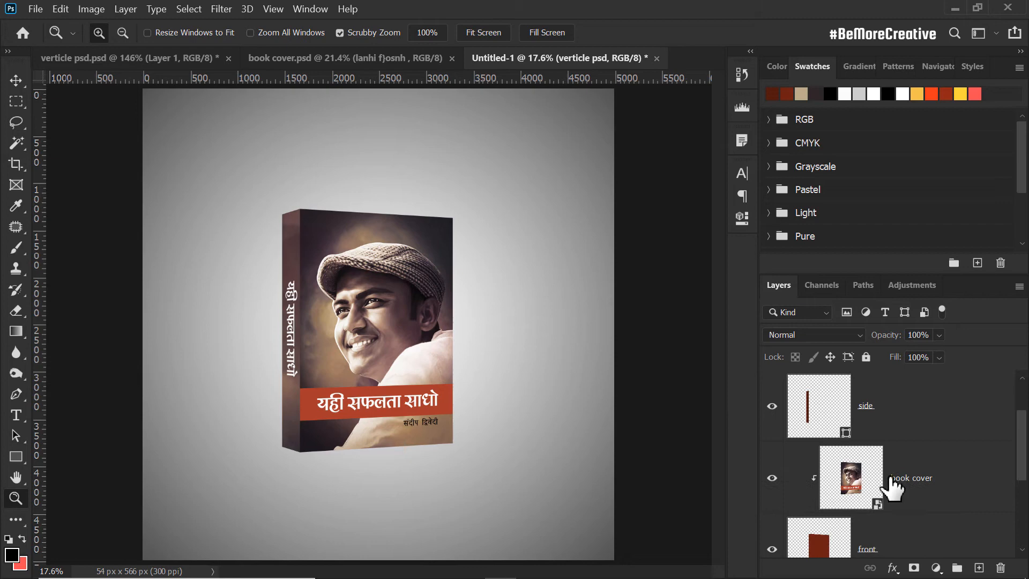
left_click(860, 477)
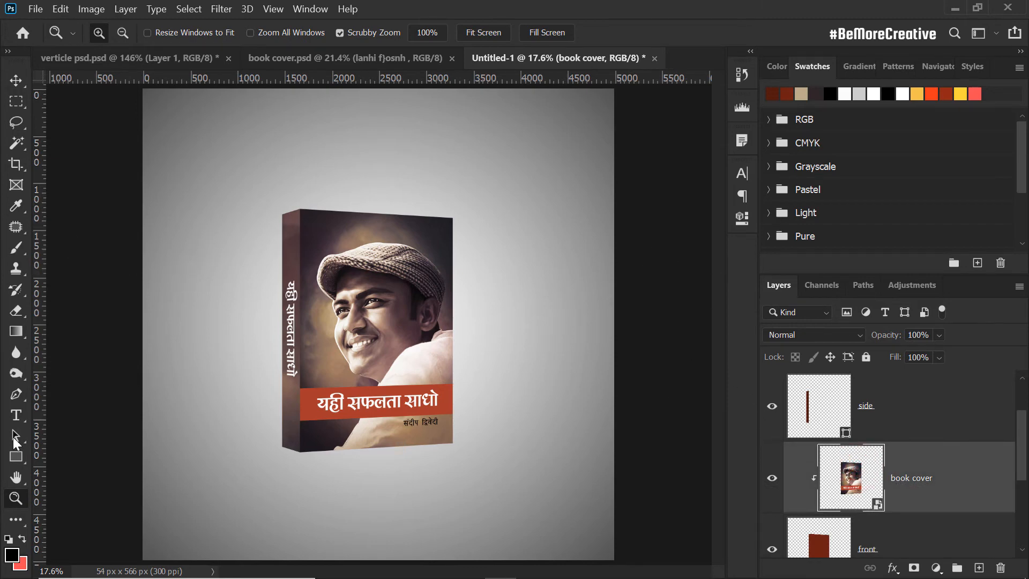
left_click(16, 457)
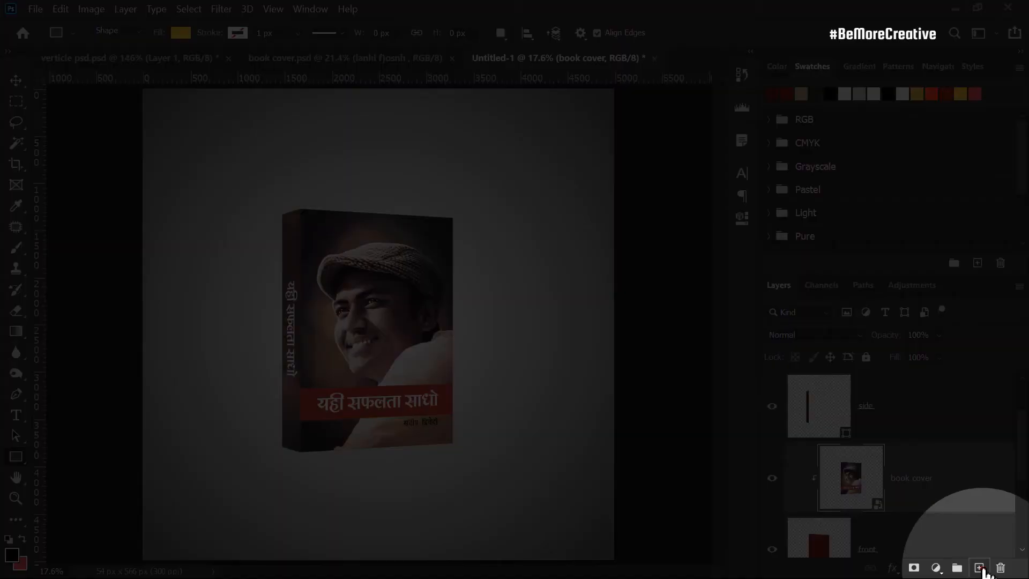
left_click(978, 568)
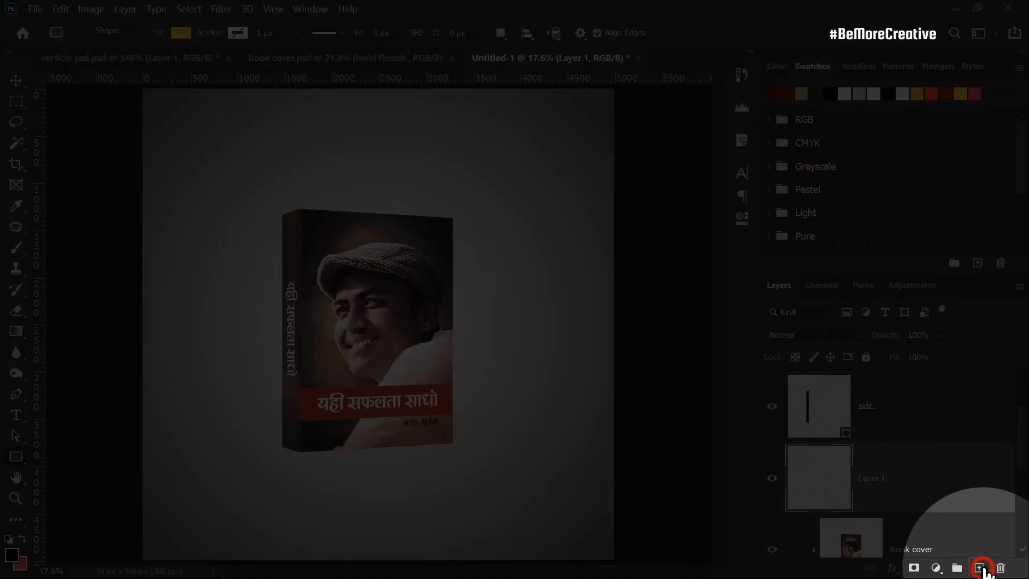
left_click_drag(292, 208, 306, 460)
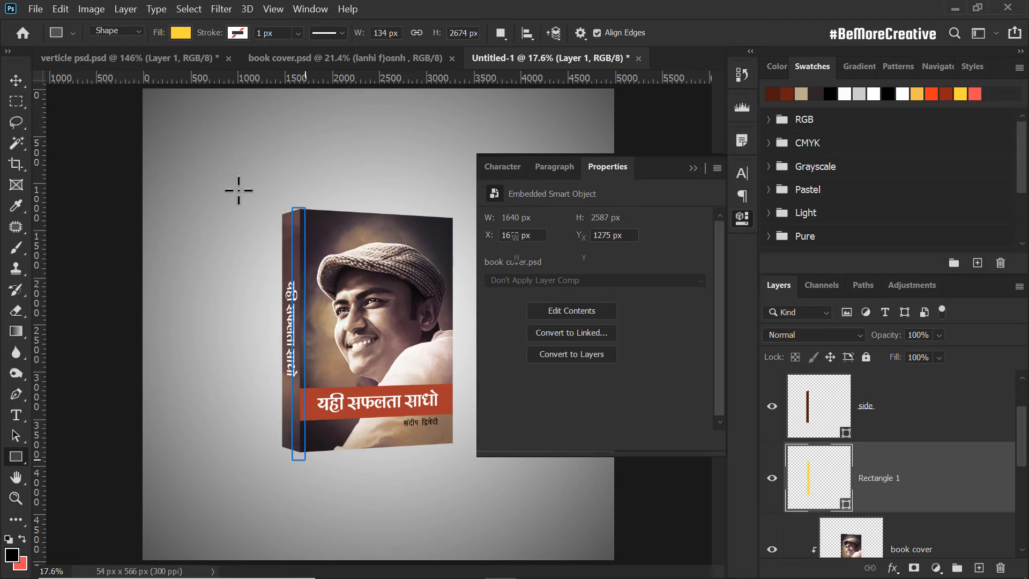
left_click(15, 80)
key("z")
left_click(327, 232)
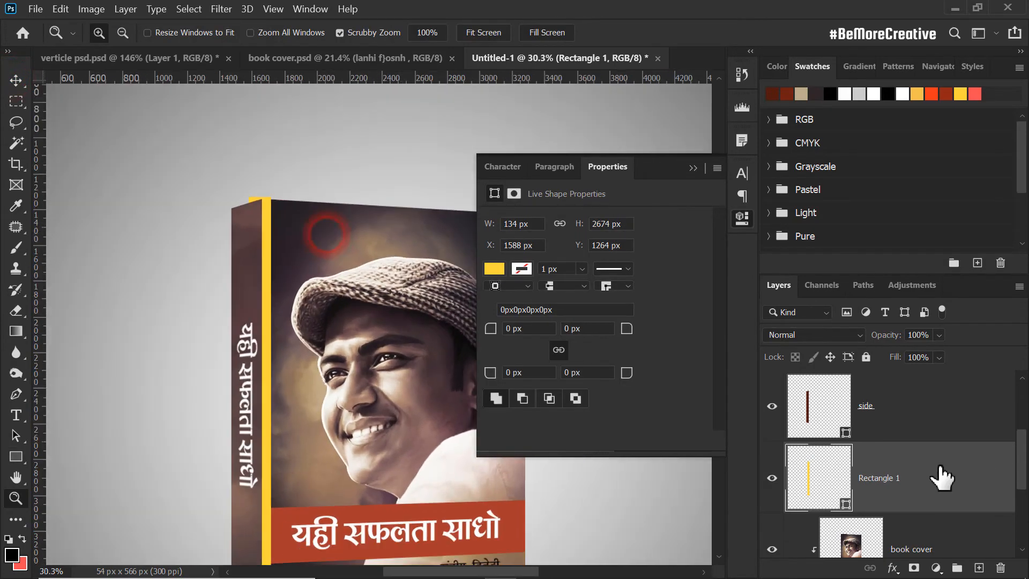
scroll(942, 477, "down", 1)
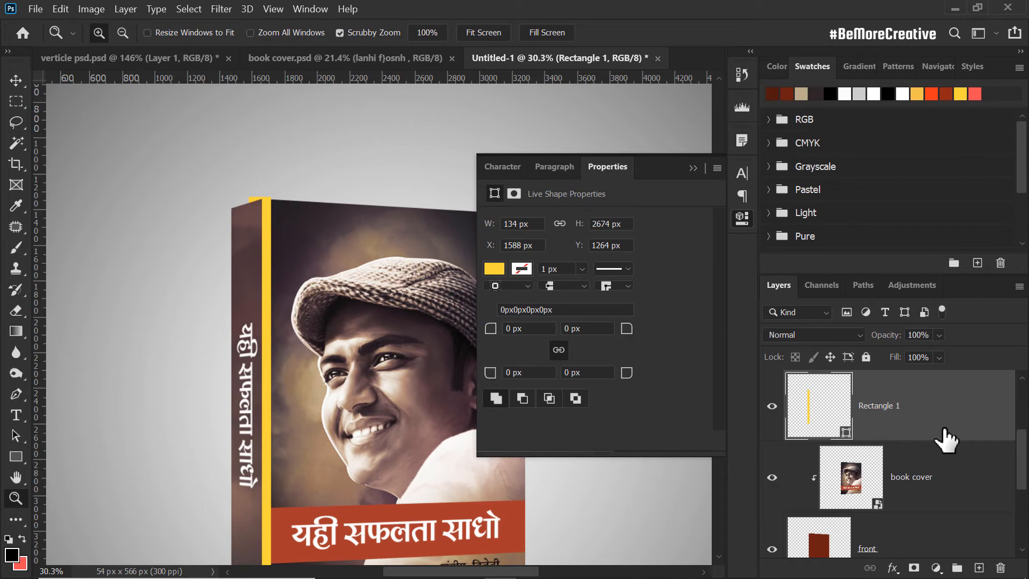
key("ctrl+alt+g")
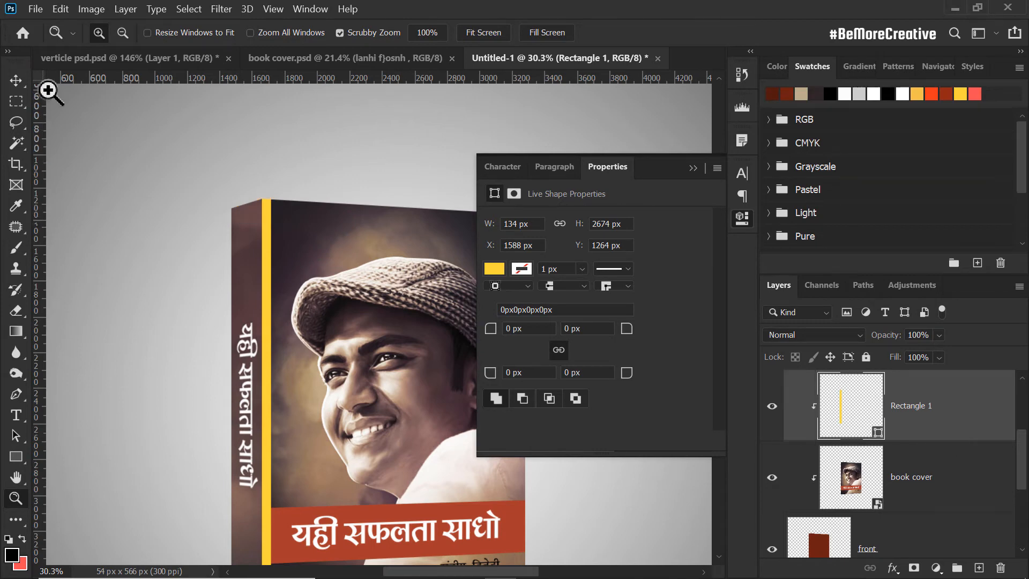
Step: Set the fill of the Rectangle 1 shape to no color
left_click(16, 81)
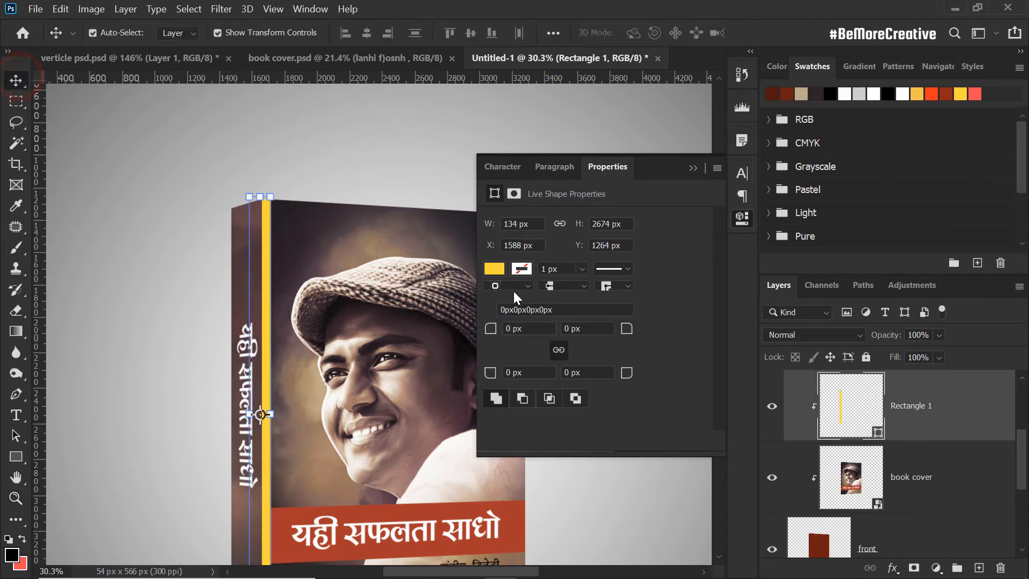
left_click(497, 268)
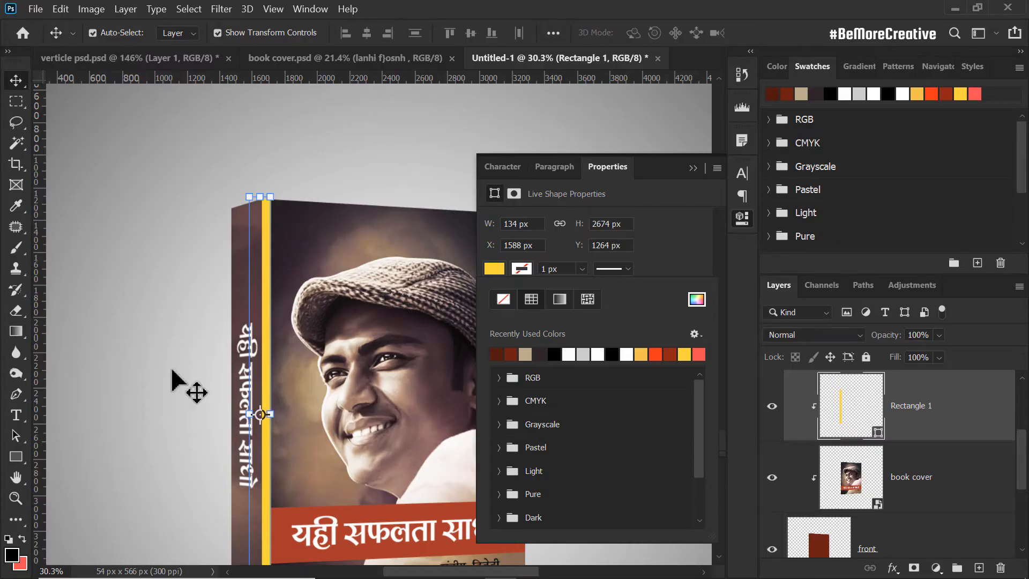
left_click(13, 457)
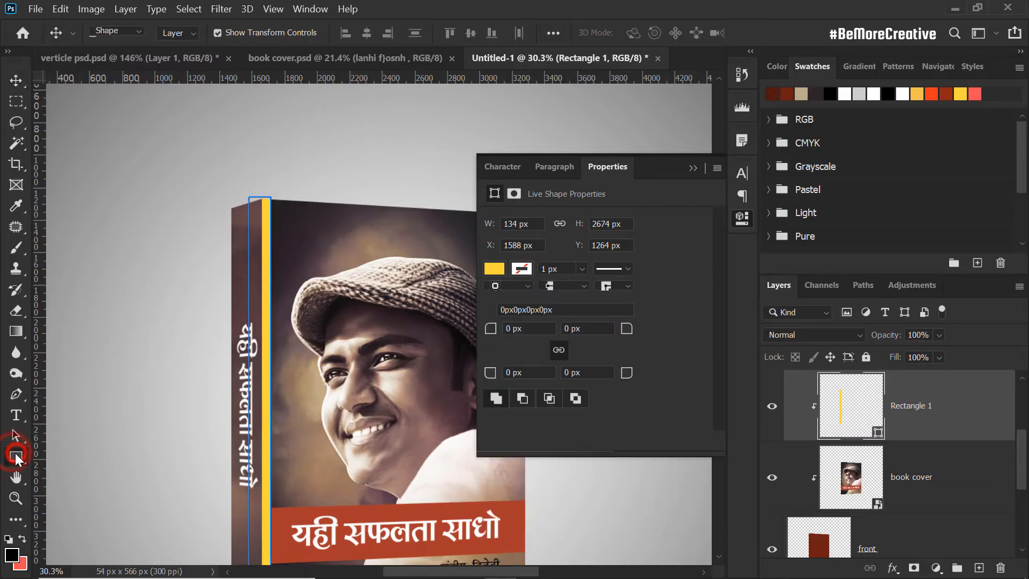
left_click(181, 32)
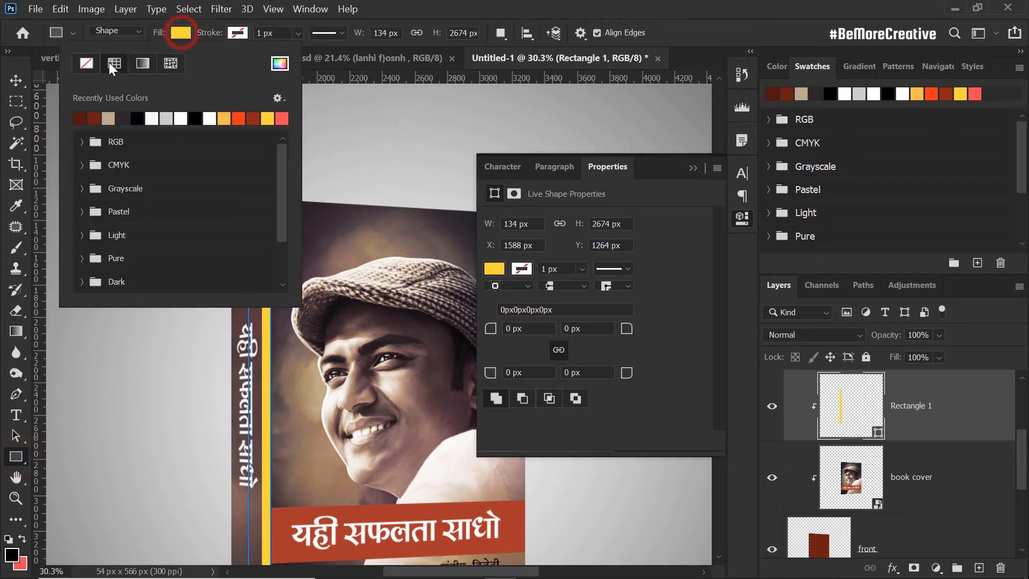
left_click(89, 61)
left_click(641, 2)
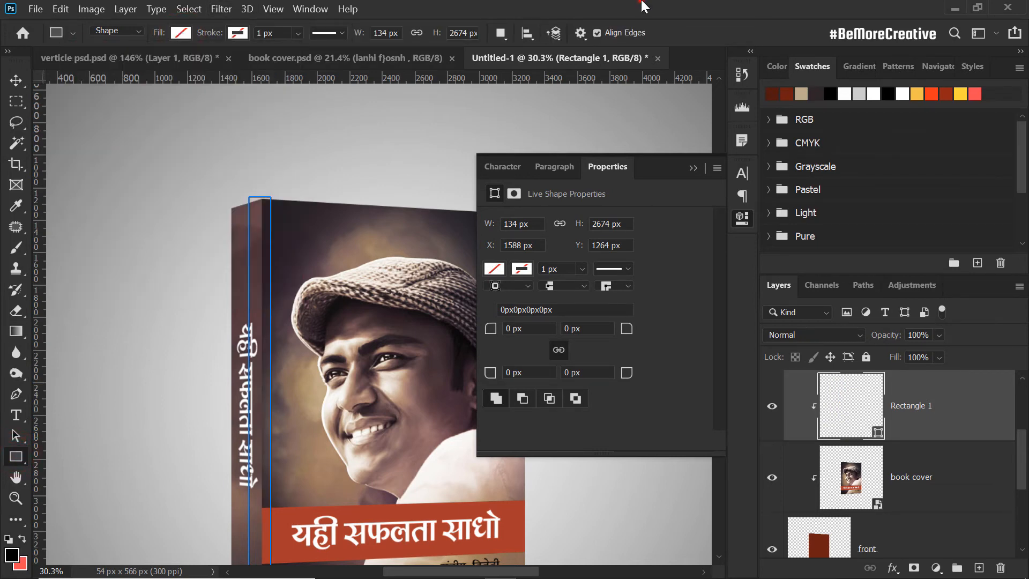
left_click(742, 218)
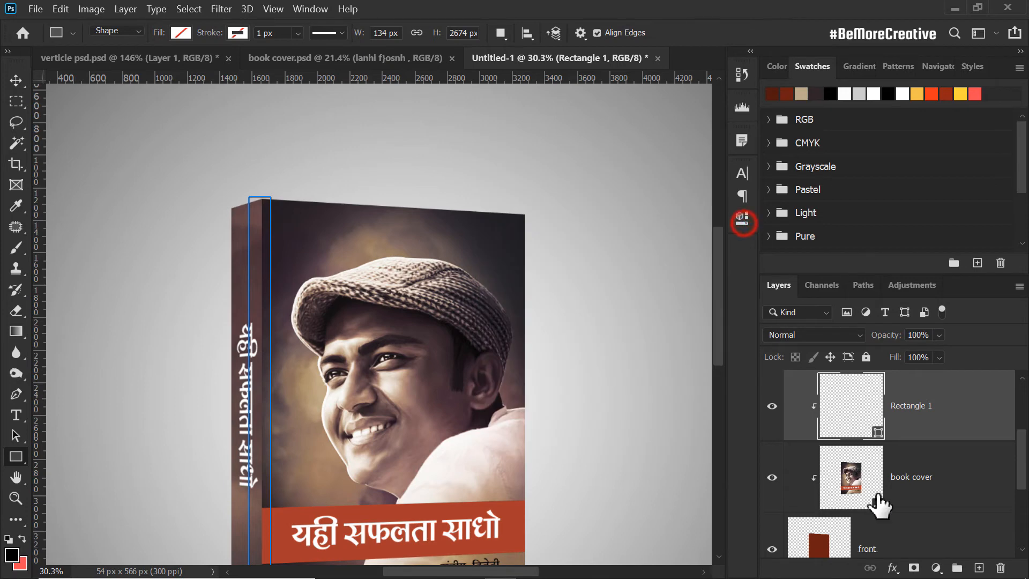
Step: Add an Inner Shadow to Rectangle 1 with 100% opacity and a size of 43 px
left_click(892, 568)
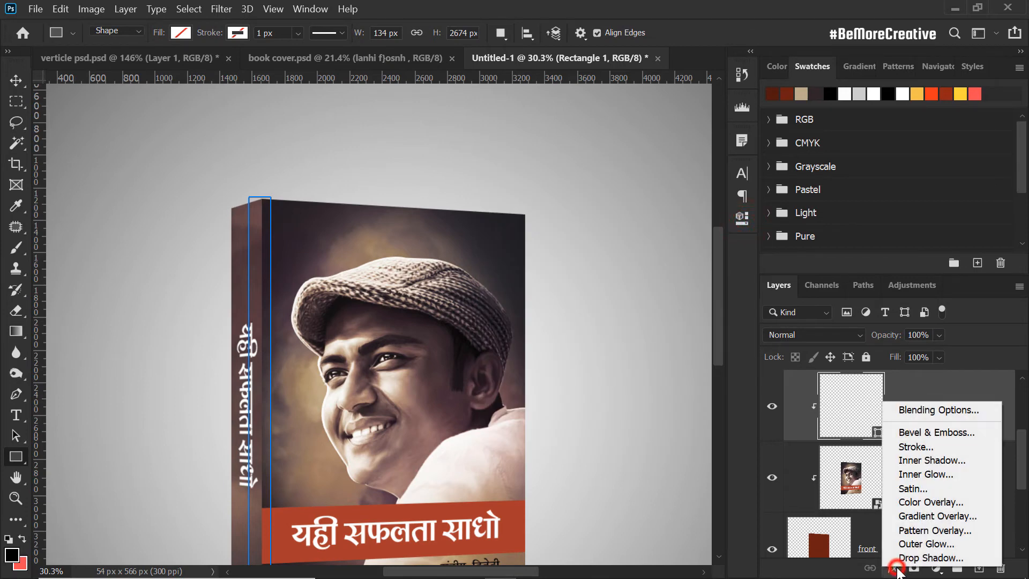
left_click(934, 459)
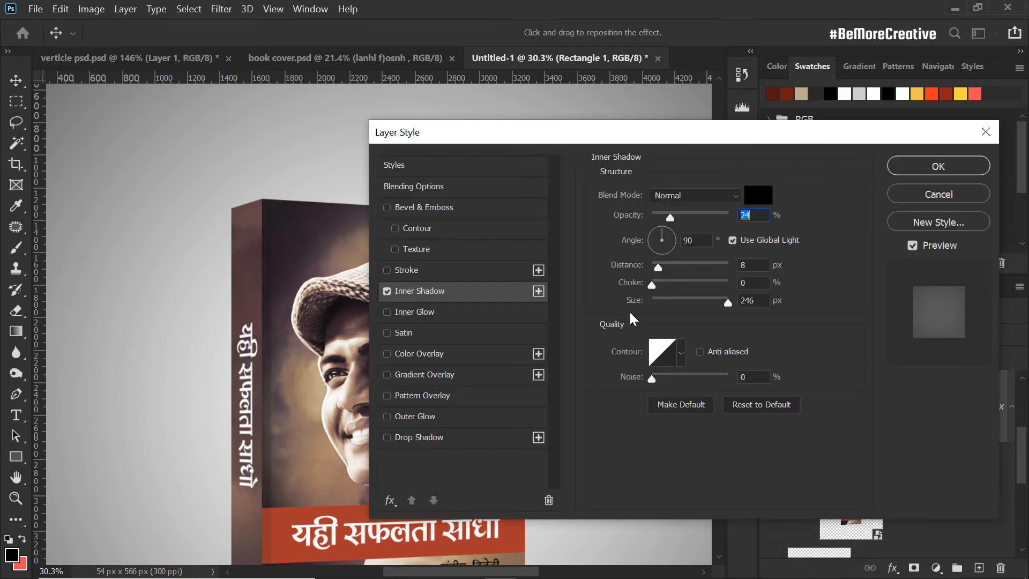
mouse_move(670, 217)
left_mouse_down()
mouse_move(712, 212)
mouse_move(672, 215)
left_mouse_up()
left_click_drag(695, 303, 624, 310)
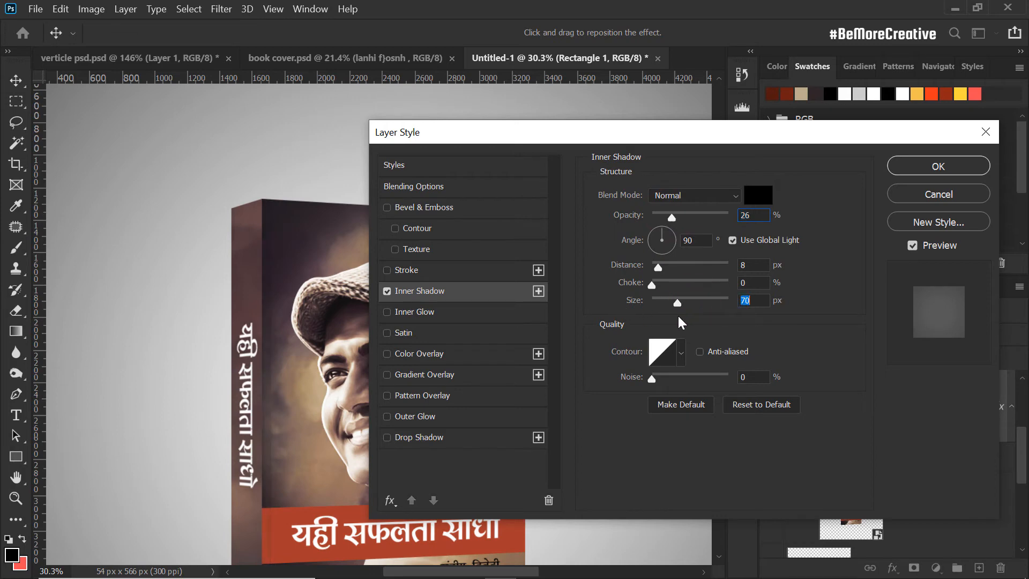
left_click_drag(672, 218, 717, 220)
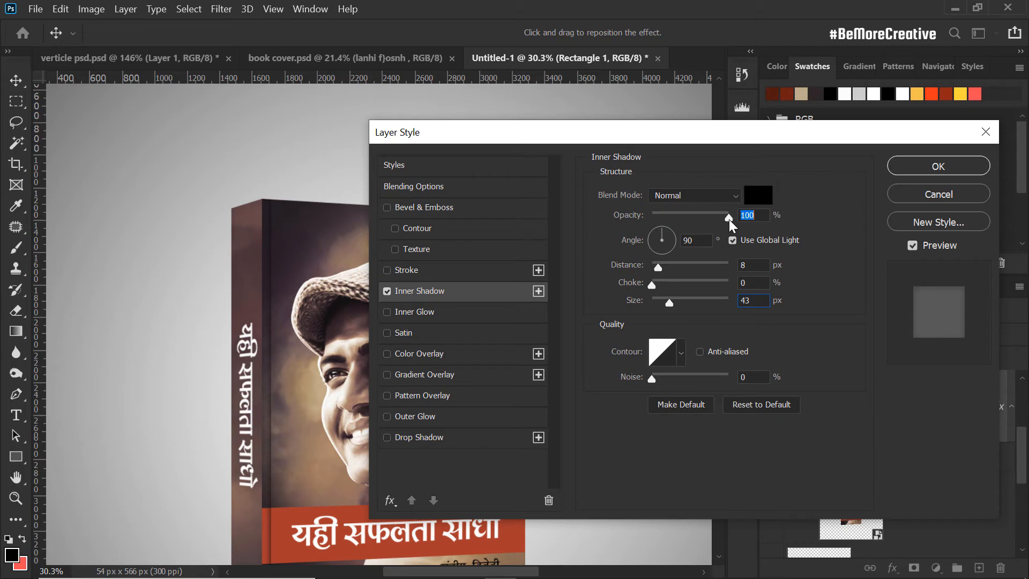
Step: Add a Drop Shadow to Rectangle 1 with 74% opacity and a size of 62 px, and apply the layer style
left_click(387, 437)
left_click(442, 442)
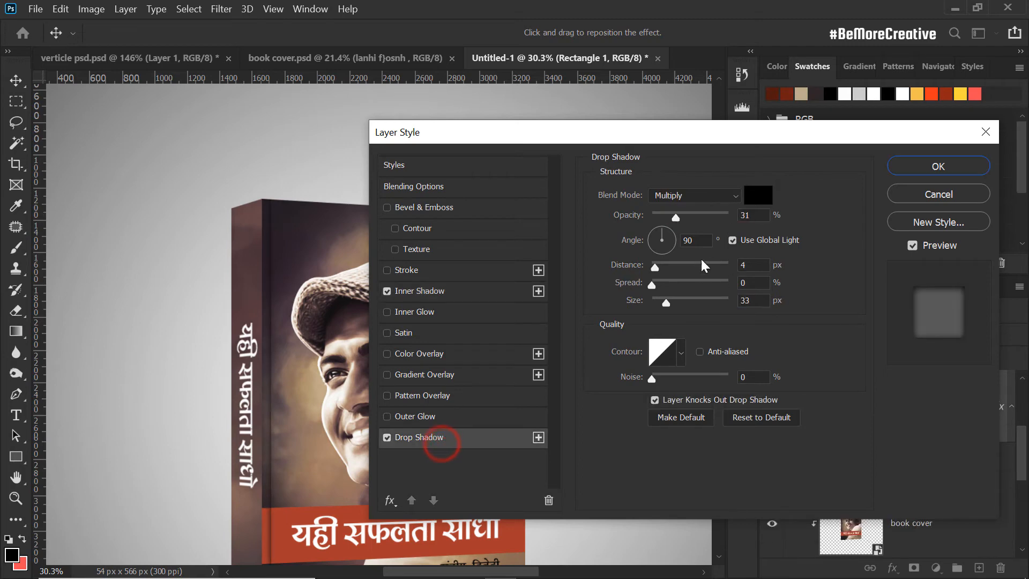
left_click_drag(668, 306, 667, 301)
left_click_drag(676, 217, 729, 215)
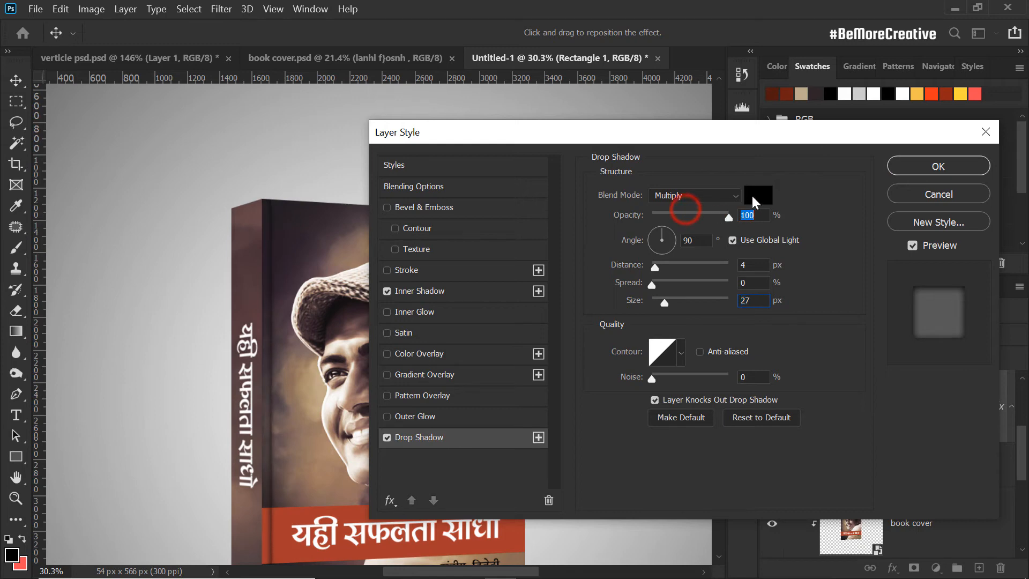
left_click_drag(665, 303, 679, 301)
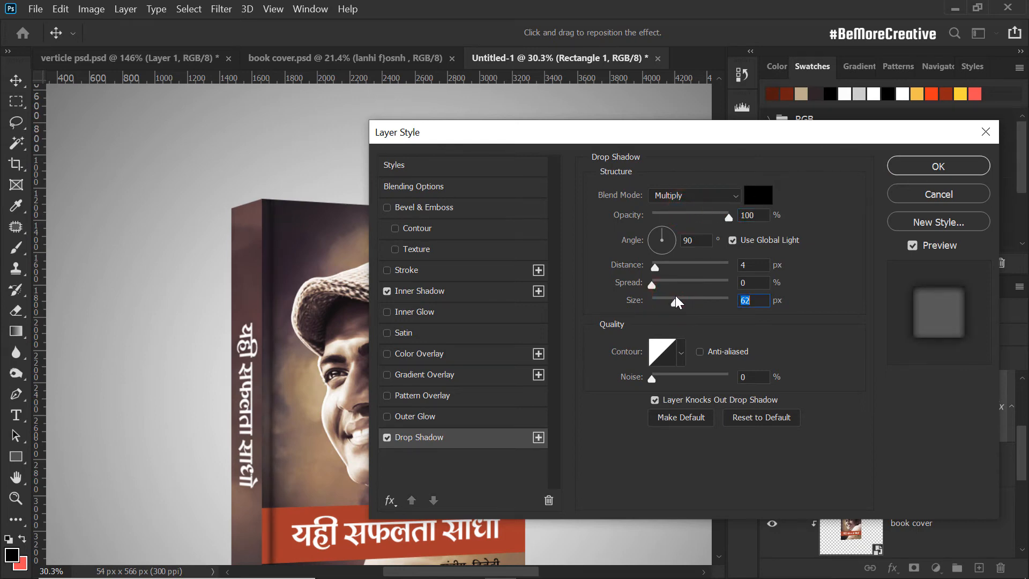
left_click(688, 216)
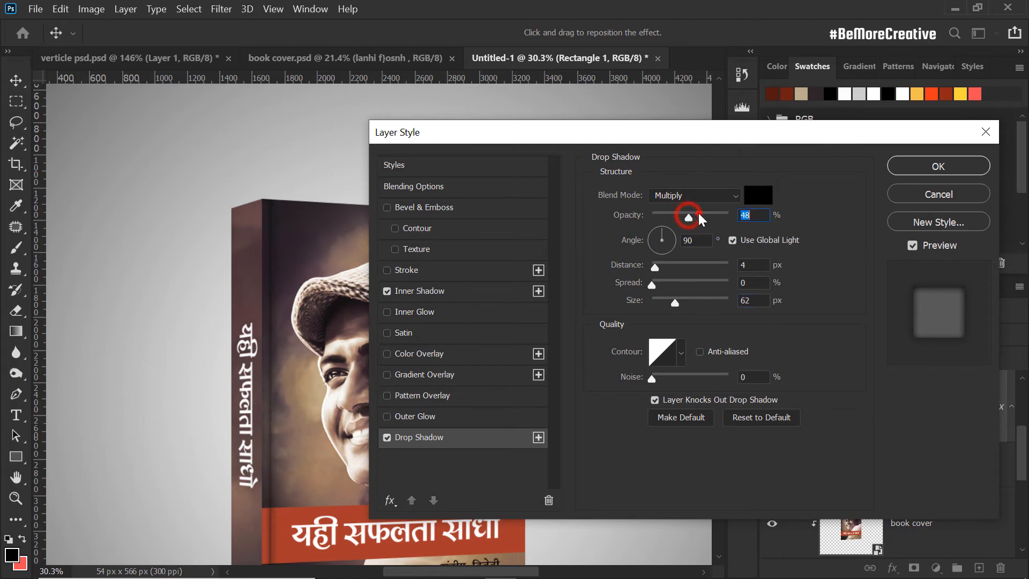
left_click_drag(710, 220, 712, 218)
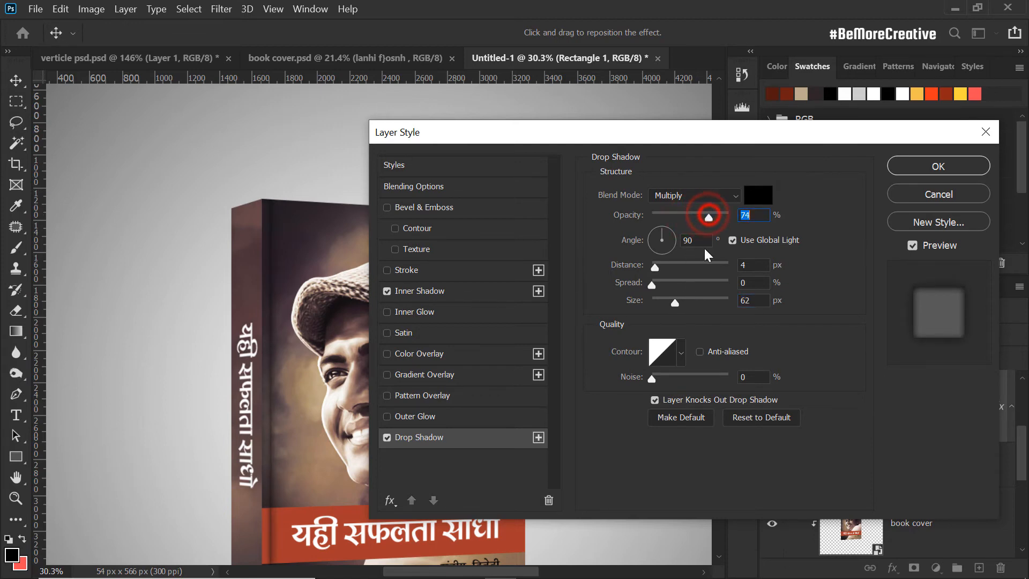
left_click(934, 170)
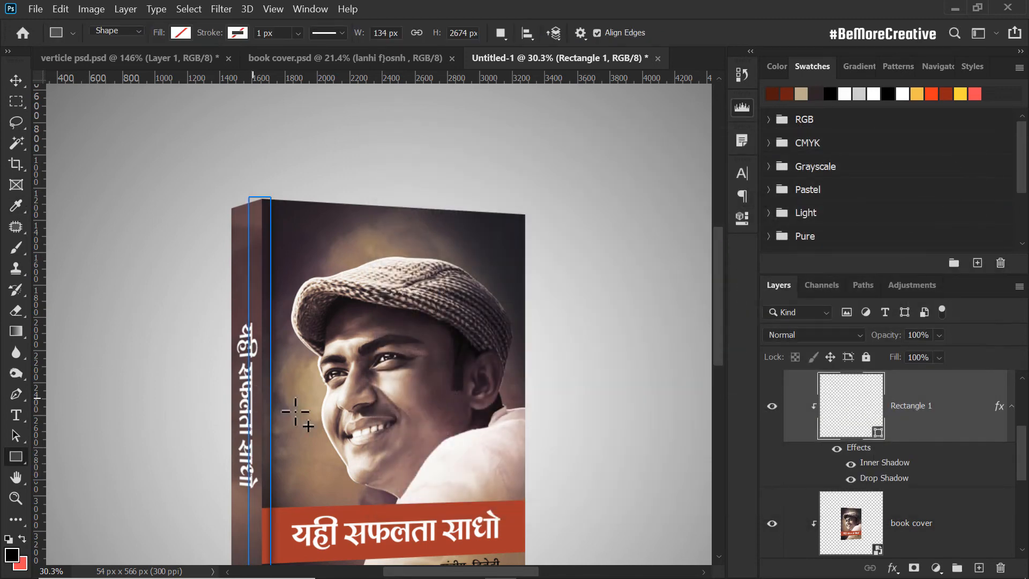
Step: Lower the Rectangle 1 layer's opacity to 76% and check the crease on the whole book
key("z")
right_click(300, 464)
left_click(327, 471)
left_click_drag(316, 422, 355, 406)
left_click_drag(323, 334, 322, 404)
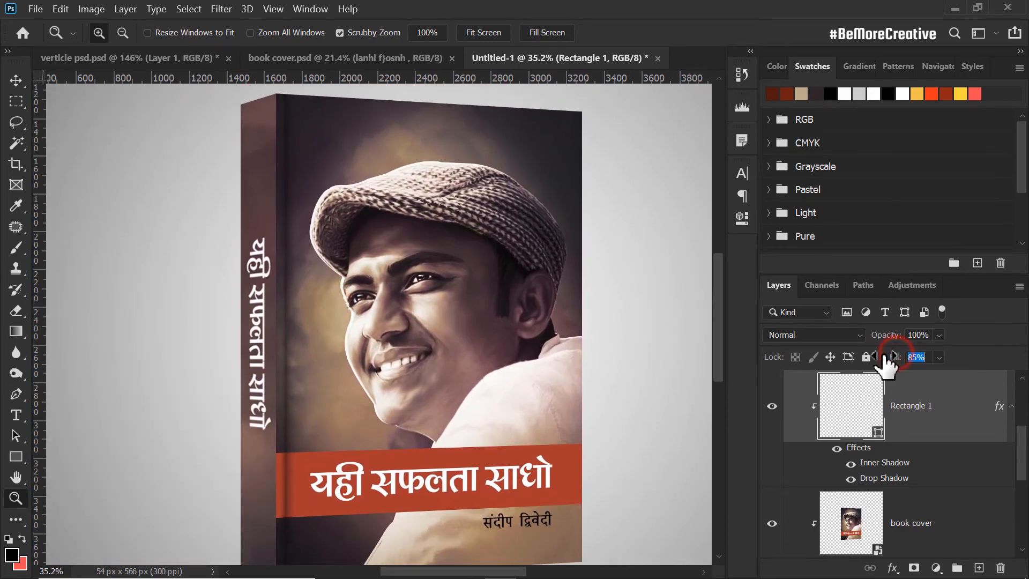
left_click_drag(890, 335, 874, 339)
right_click(315, 254)
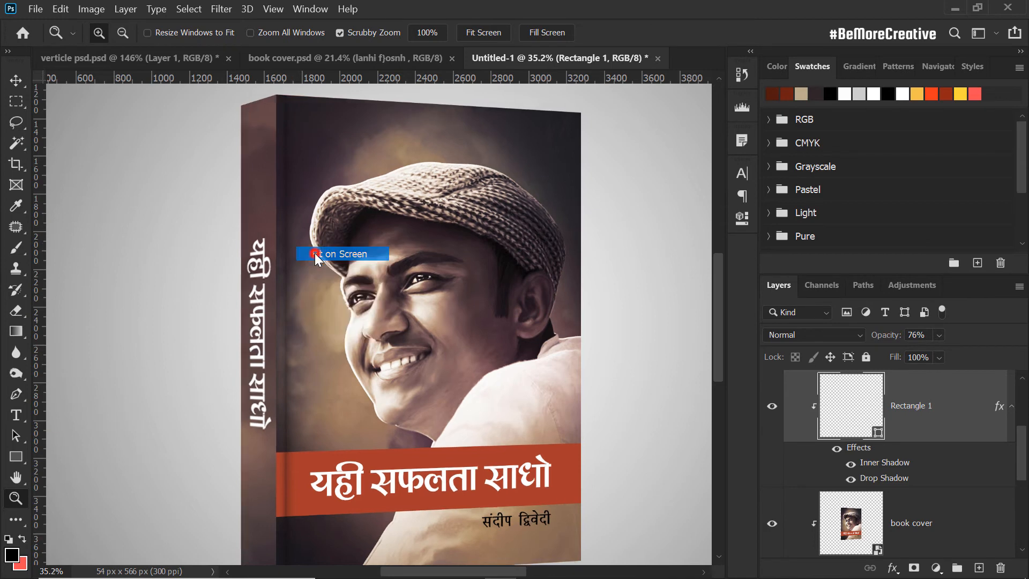
left_click(315, 254)
left_click(409, 262)
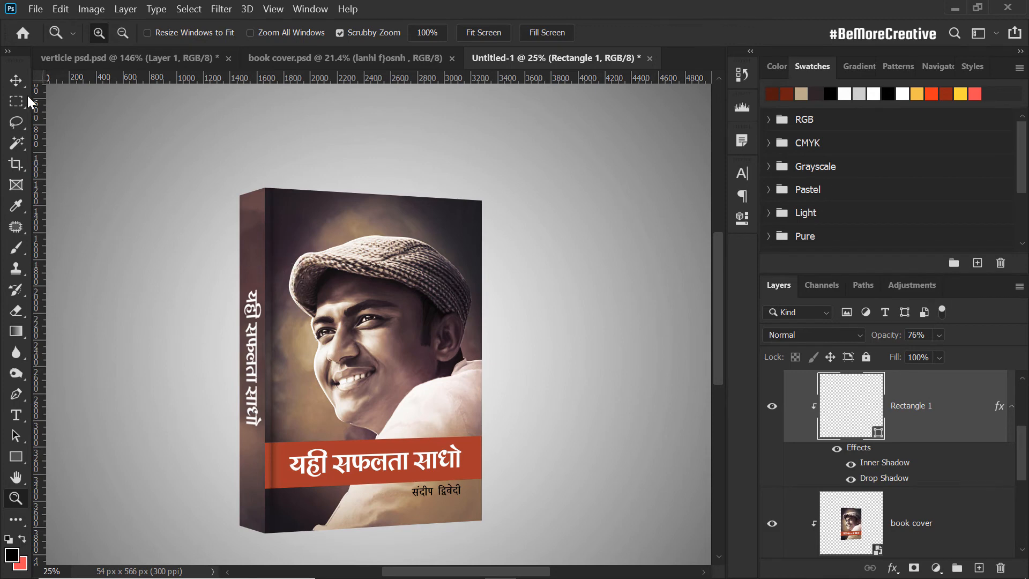
Step: Open the contents of the verticle psd smart object for editing the spine artwork
left_click(16, 80)
scroll(903, 512, "up", 3)
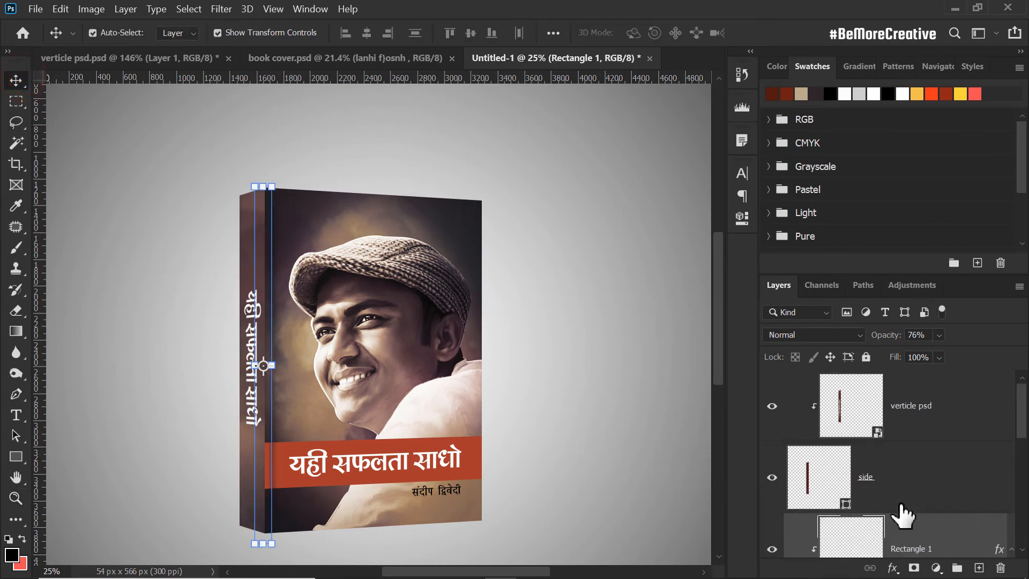
left_click(849, 422)
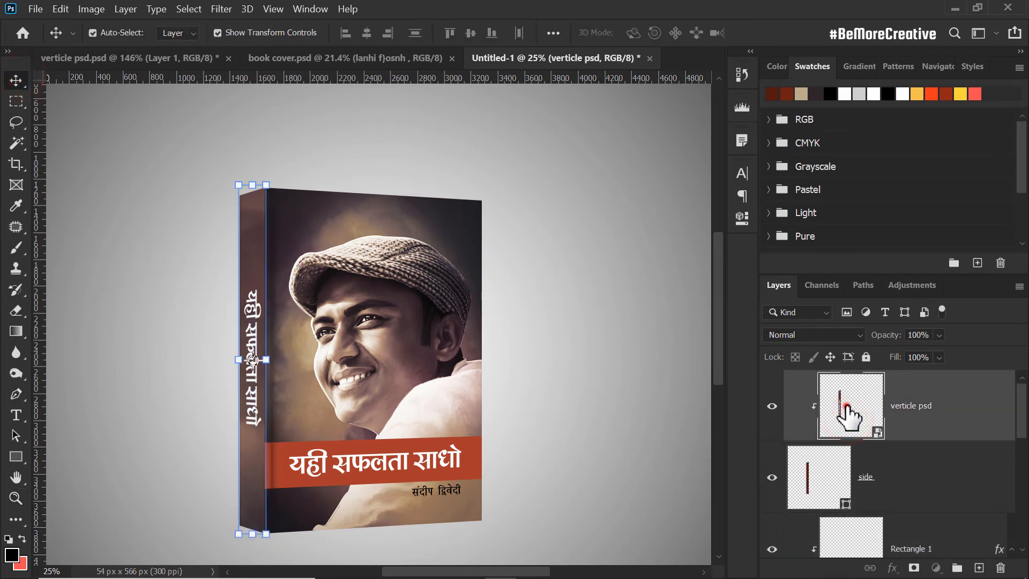
double_click(850, 422)
scroll(374, 300, "up", 5)
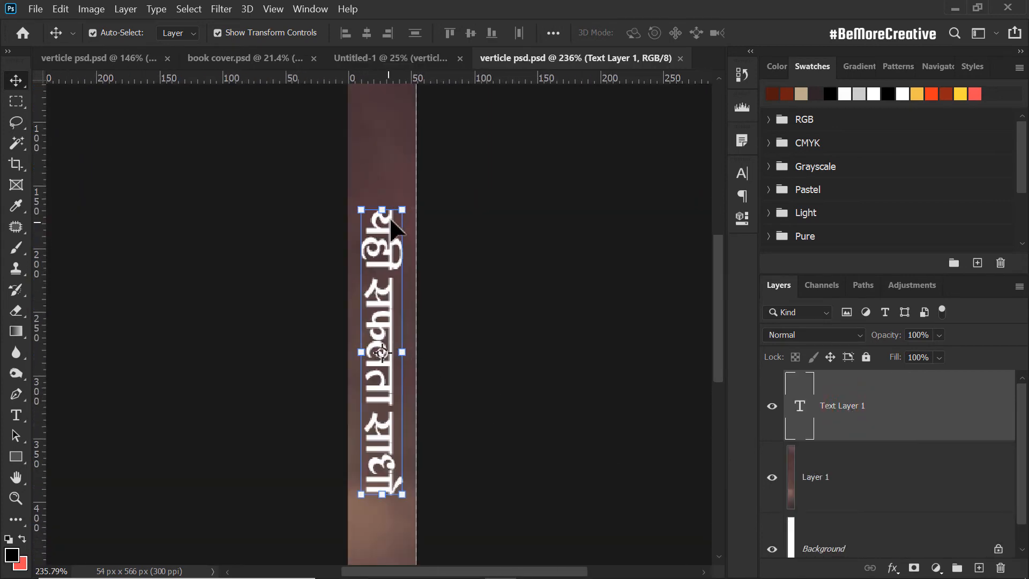
Step: Scale the spine title text to 79.72%, save the smart object and return to the Untitled-1 book mockup
left_click_drag(402, 210, 403, 237)
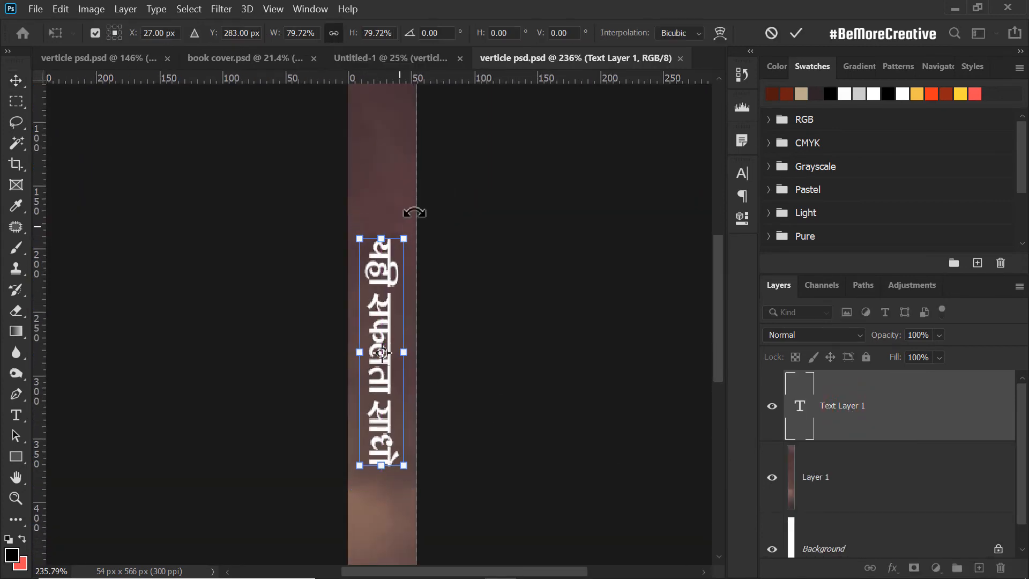
left_click(796, 34)
left_click(482, 409)
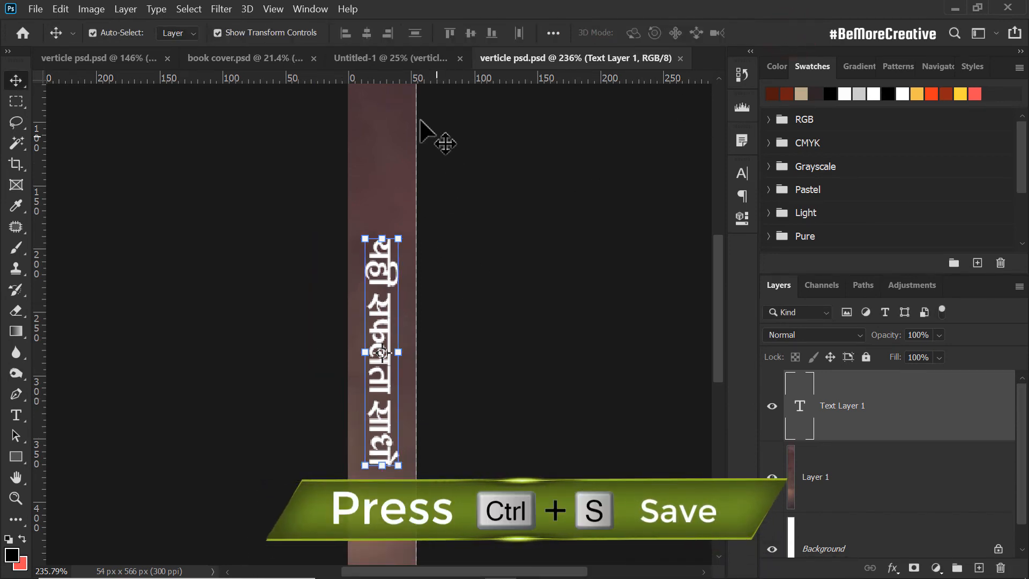
left_click(416, 57)
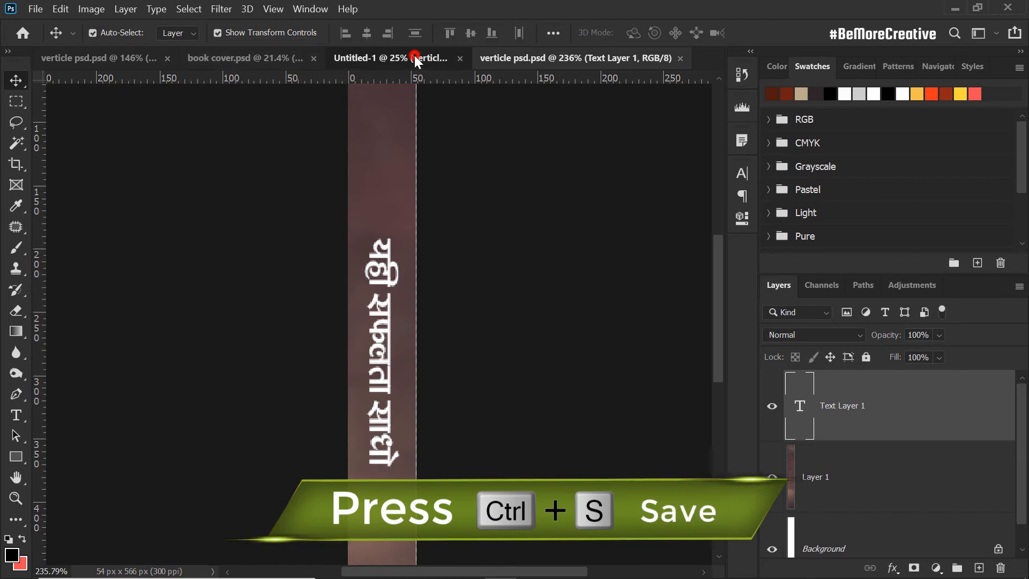
key("z")
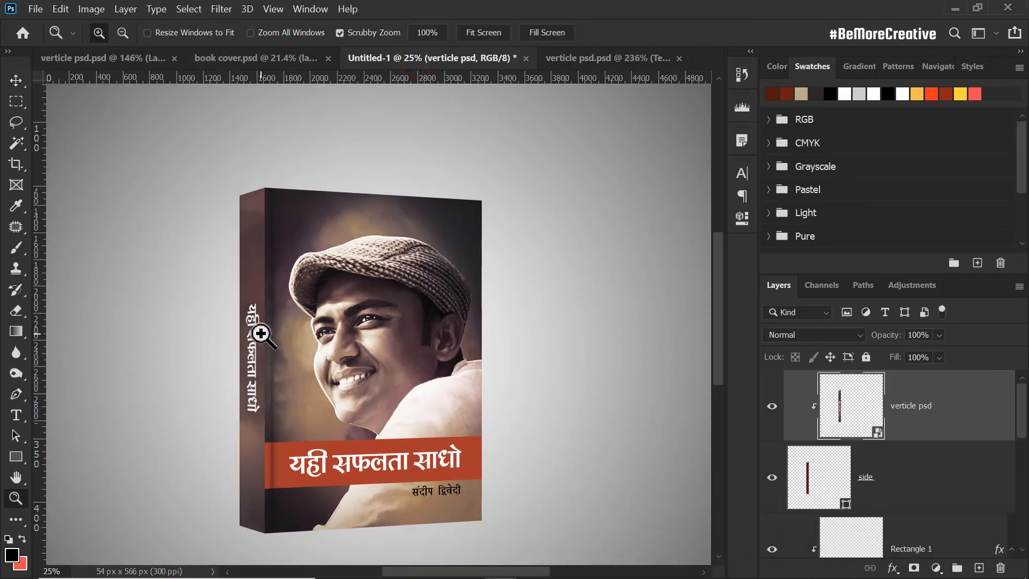
Step: Add an Inner Shadow to the side layer with 43% opacity, a -118° angle, 59 px distance and 43 px size
left_click(807, 477)
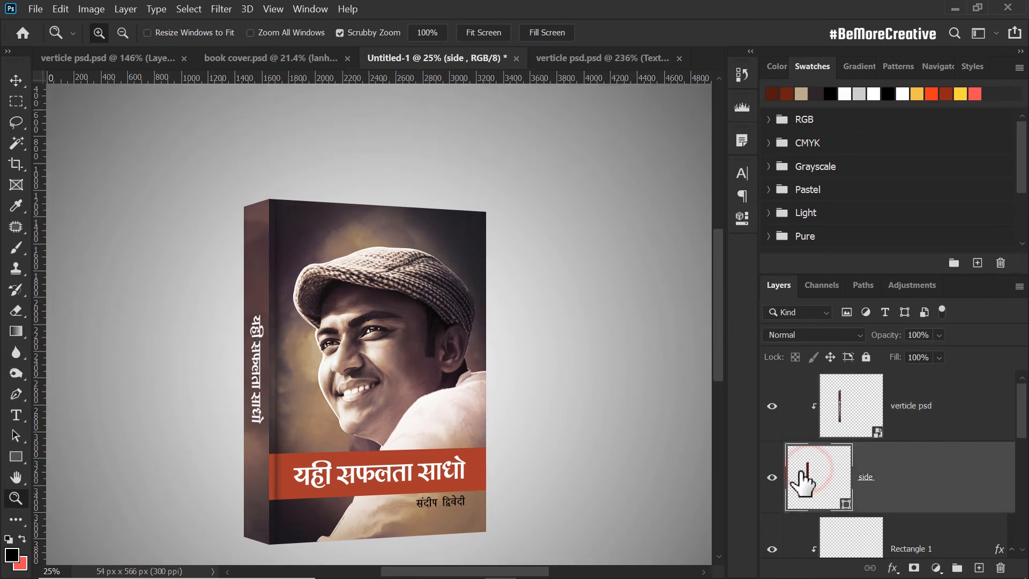
left_click(892, 568)
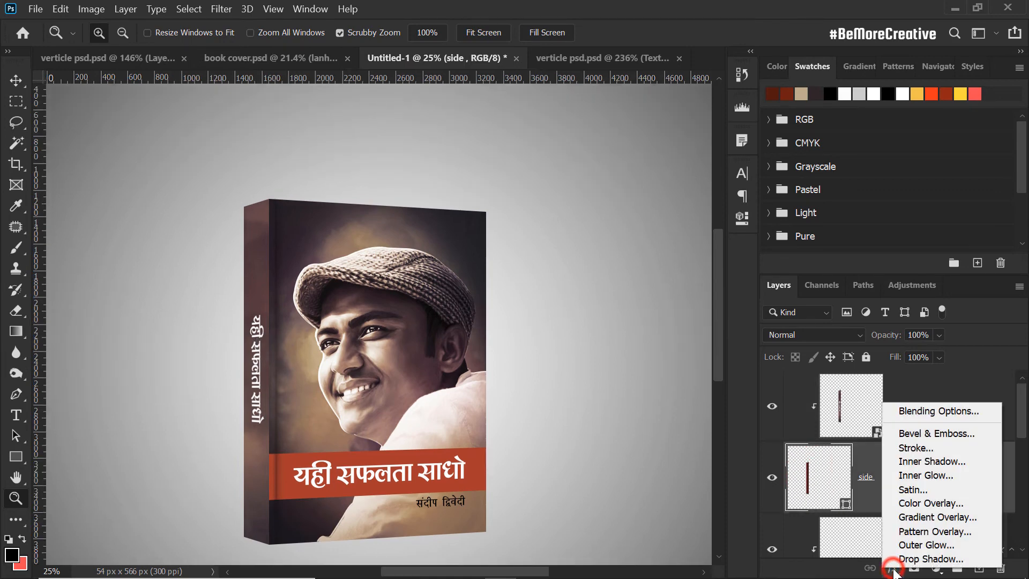
left_click(916, 463)
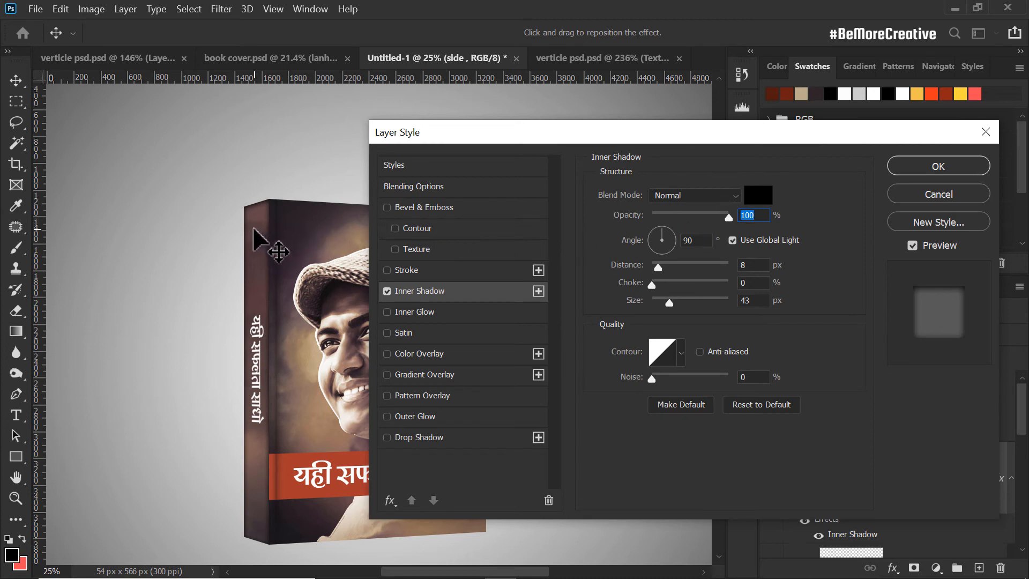
mouse_move(253, 227)
left_mouse_down()
mouse_move(239, 197)
mouse_move(276, 229)
mouse_move(259, 230)
left_mouse_up()
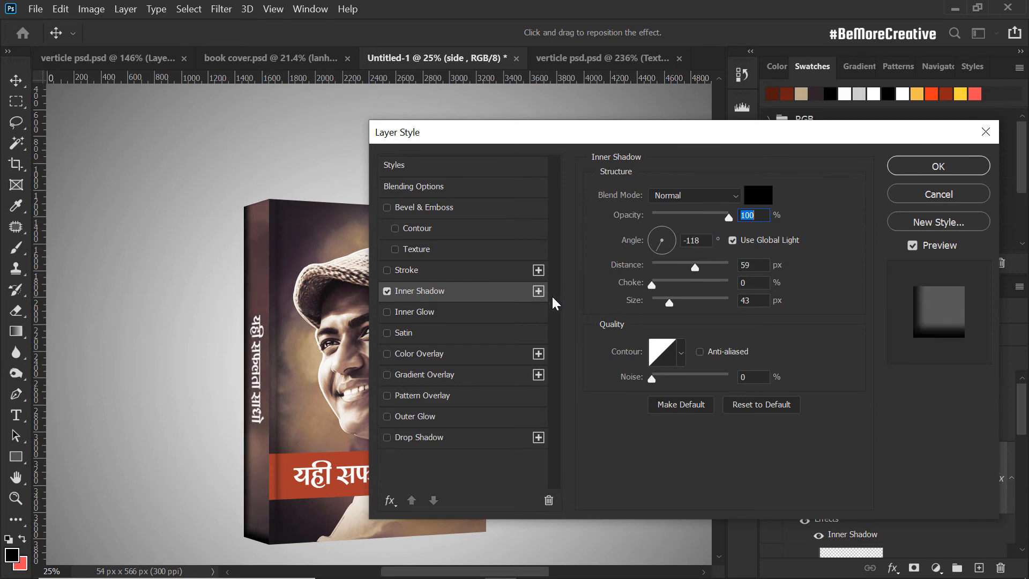
left_click(678, 213)
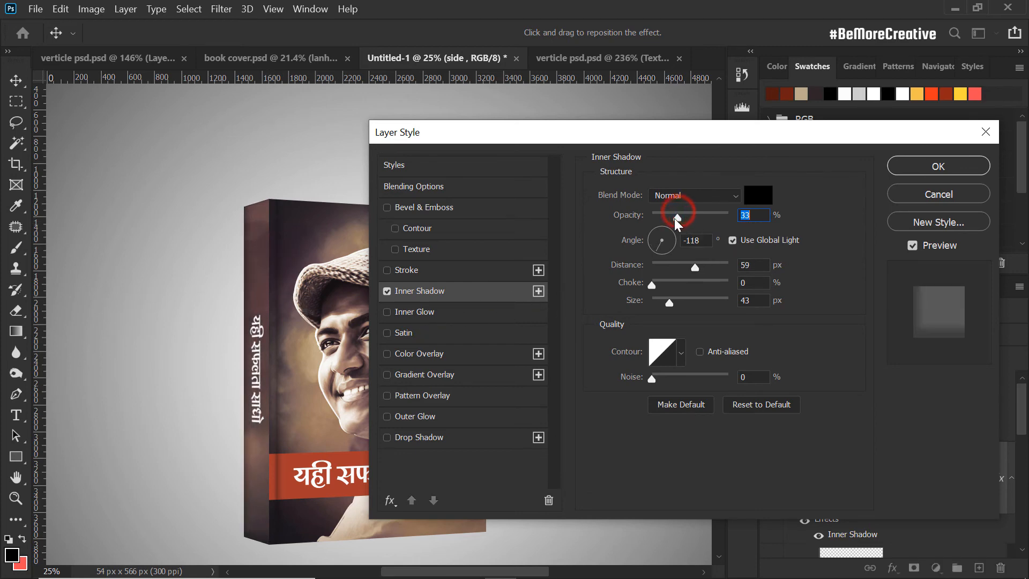
mouse_move(676, 218)
left_mouse_down()
mouse_move(700, 228)
mouse_move(704, 214)
mouse_move(687, 219)
left_mouse_up()
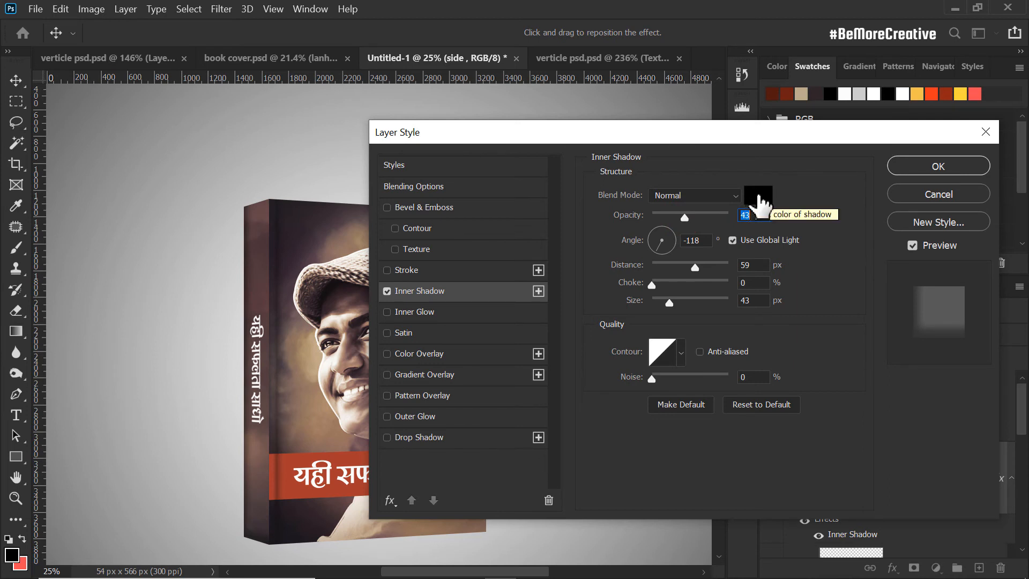
left_click(966, 167)
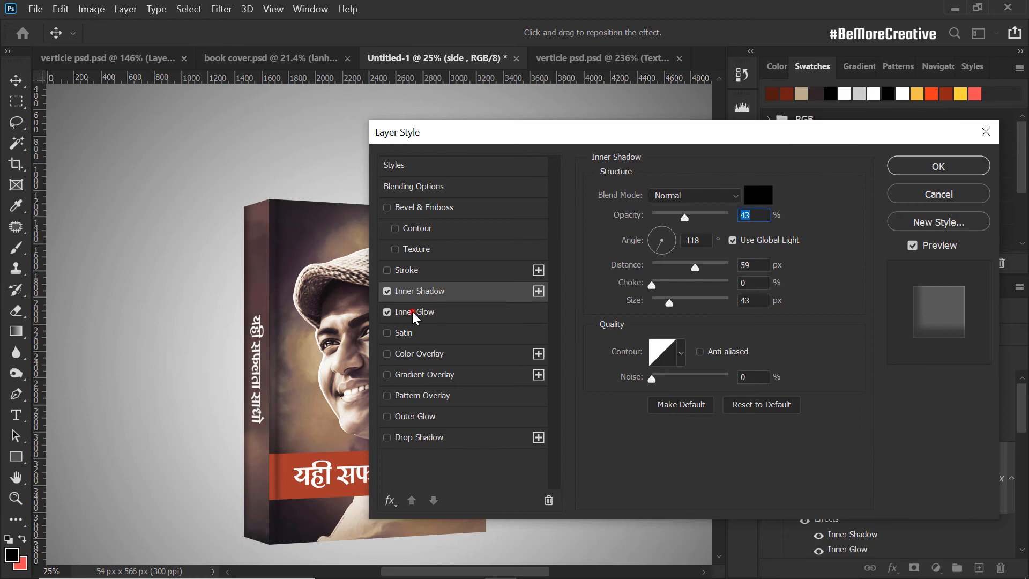
Step: Add a white Inner Glow to the side layer with 66% opacity and a size of 7 px, and apply the layer style
left_click(413, 312)
left_click_drag(715, 211, 690, 217)
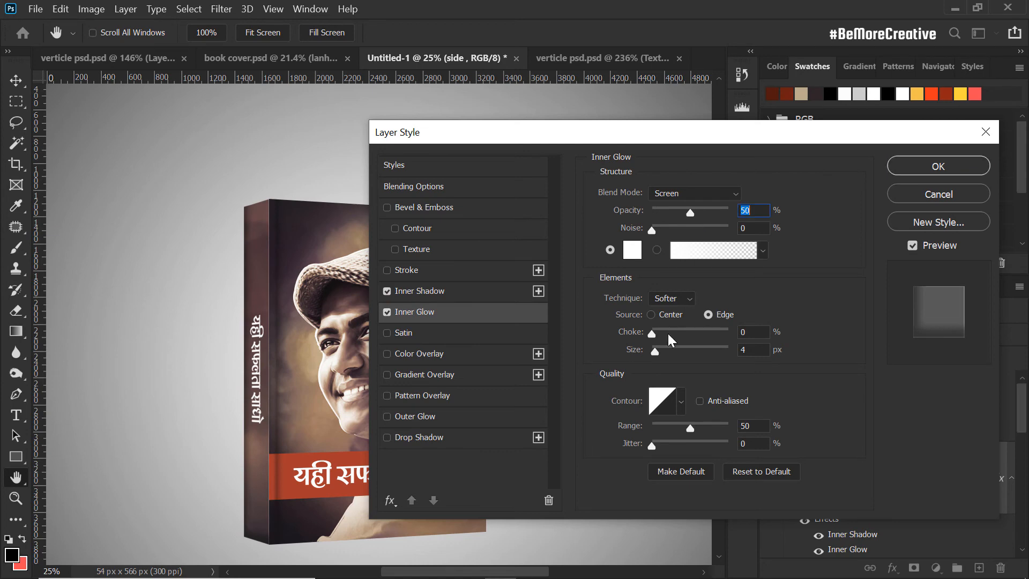
mouse_move(658, 349)
left_mouse_down()
mouse_move(682, 349)
mouse_move(671, 345)
left_mouse_up()
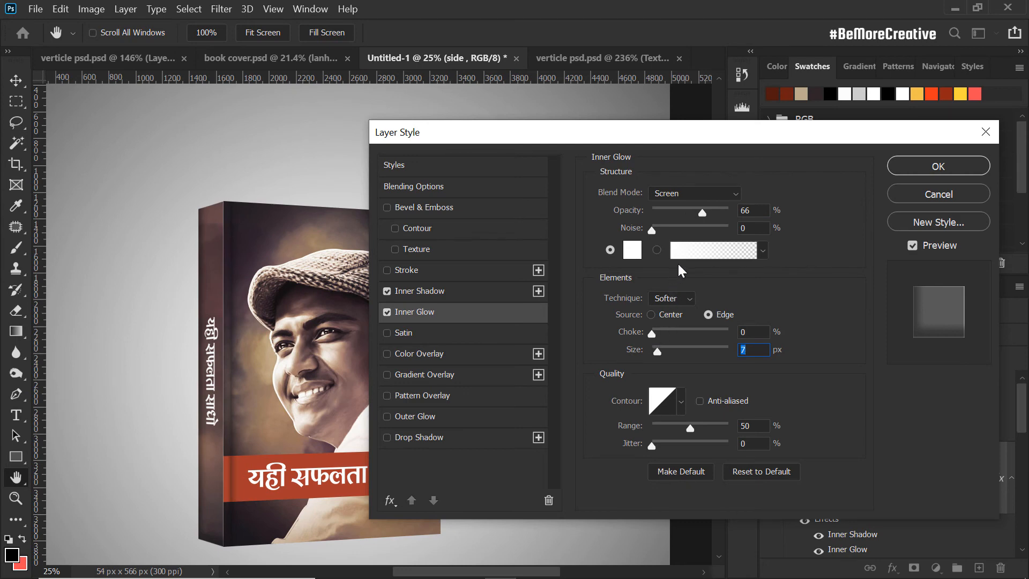
left_click(930, 166)
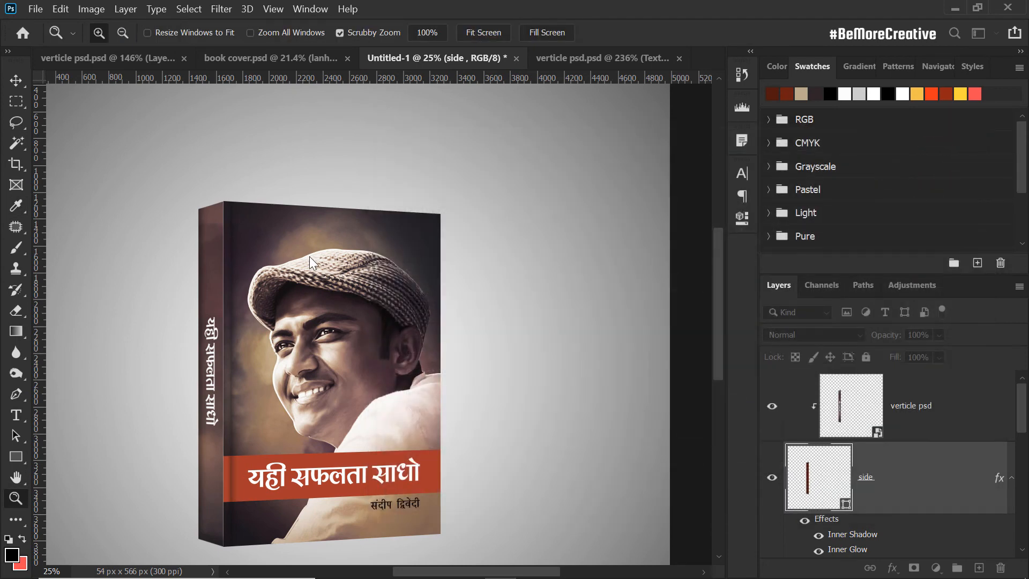
Step: Inspect the shaded spine and its edge highlight up close and on the whole book
left_click(210, 237, "alt")
left_click_drag(388, 222, 407, 211)
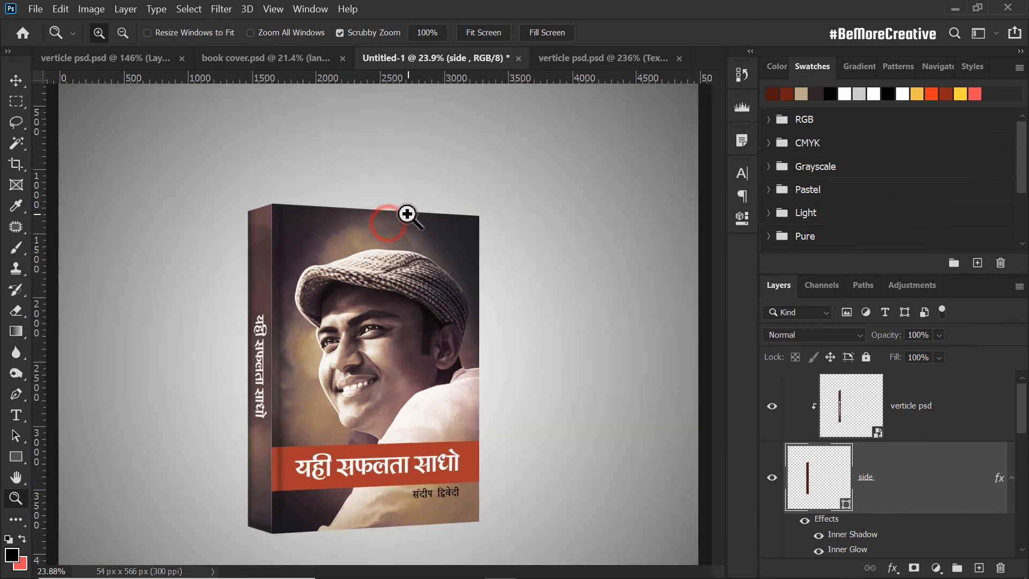
key("space")
mouse_move(434, 302)
left_mouse_down()
mouse_move(438, 276)
mouse_move(429, 317)
left_mouse_up()
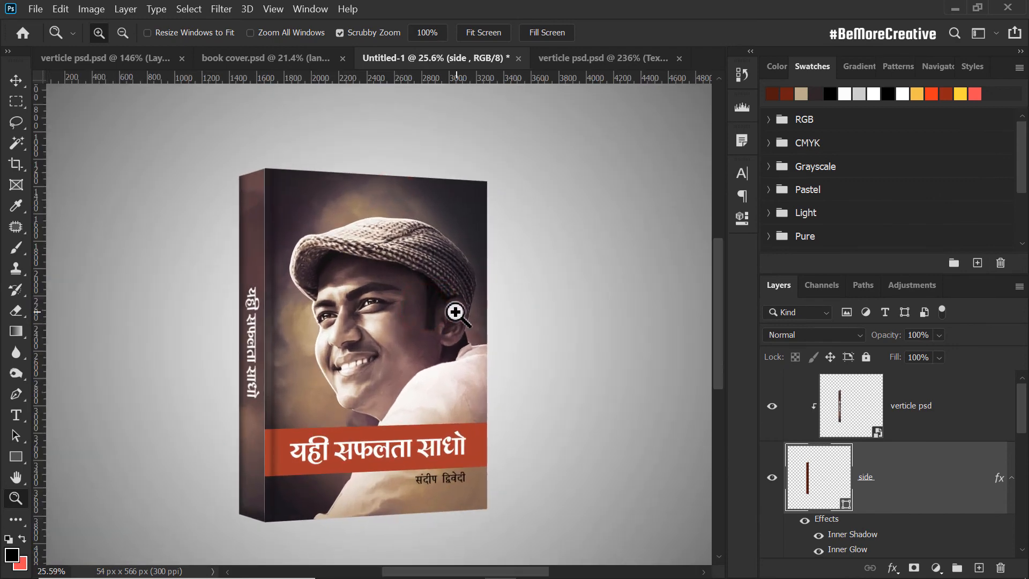
right_click(421, 282)
left_click(433, 286)
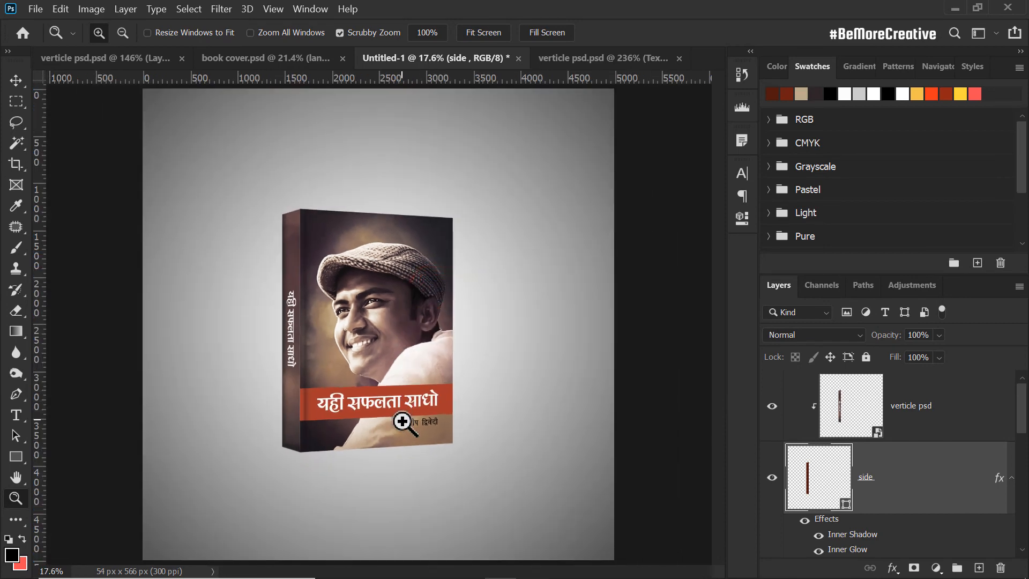
left_click_drag(395, 436, 407, 442)
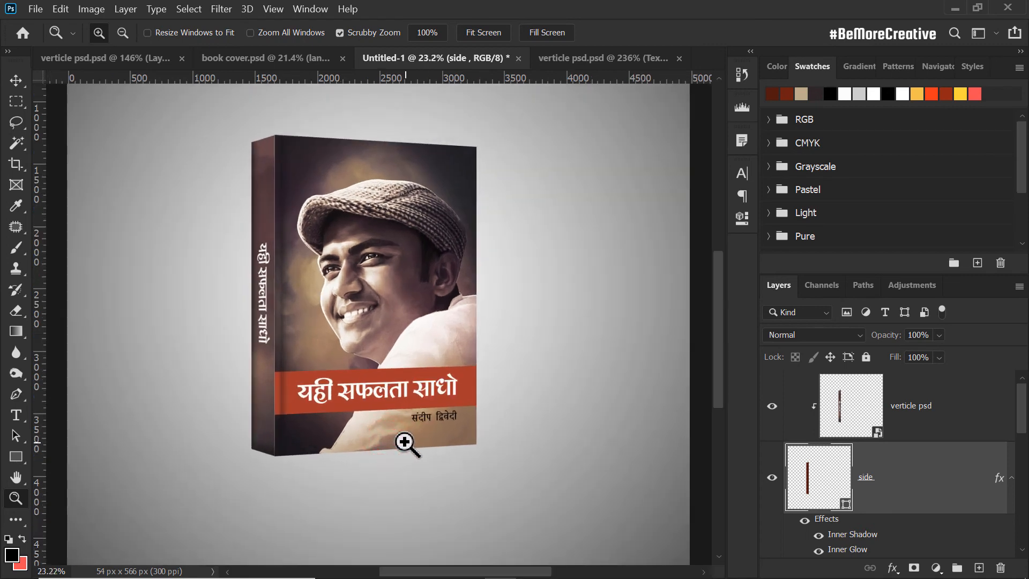
Step: Add a new empty layer directly above the Background layer
scroll(892, 476, "down", 5)
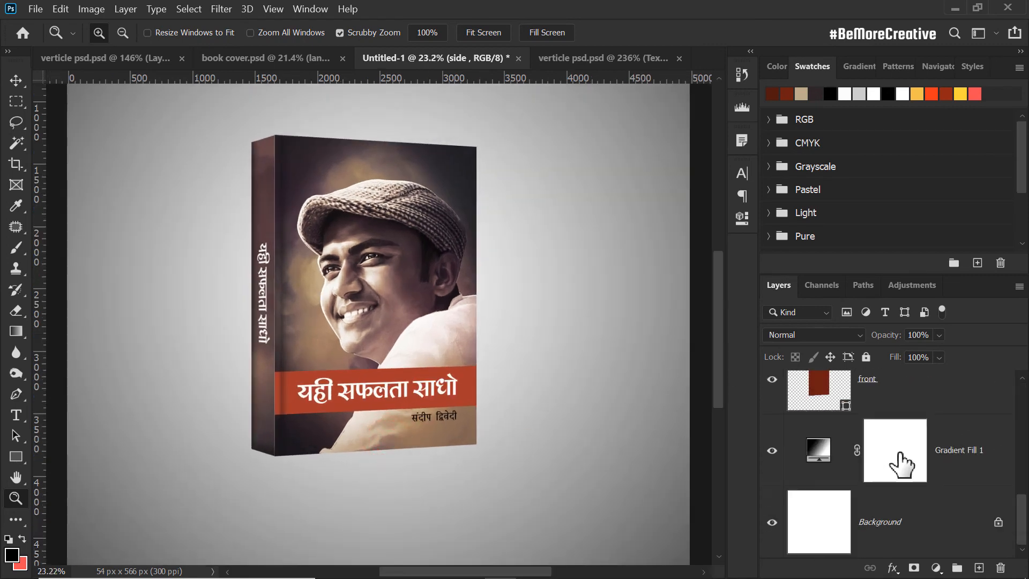
left_click(937, 513)
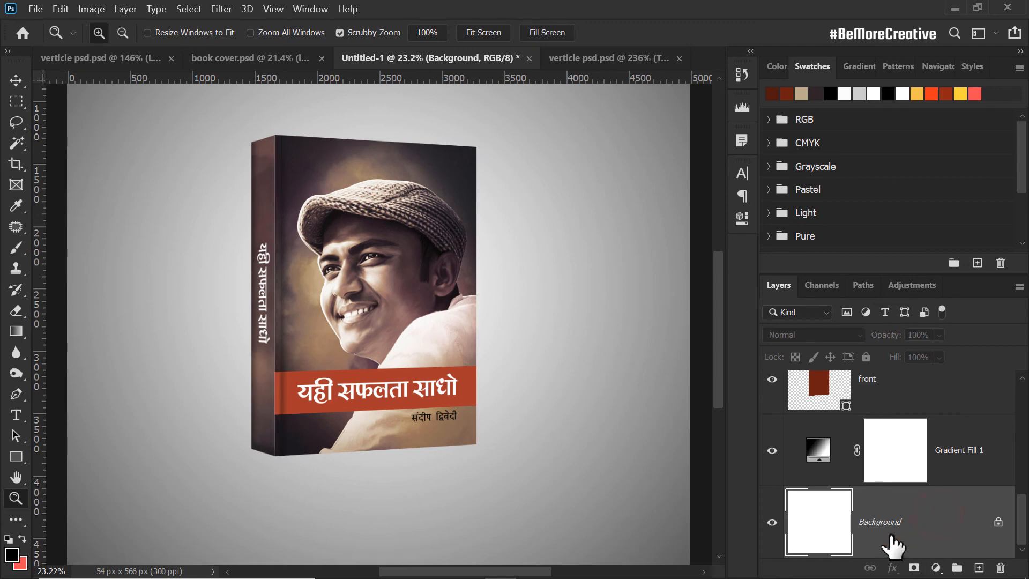
left_click(979, 568)
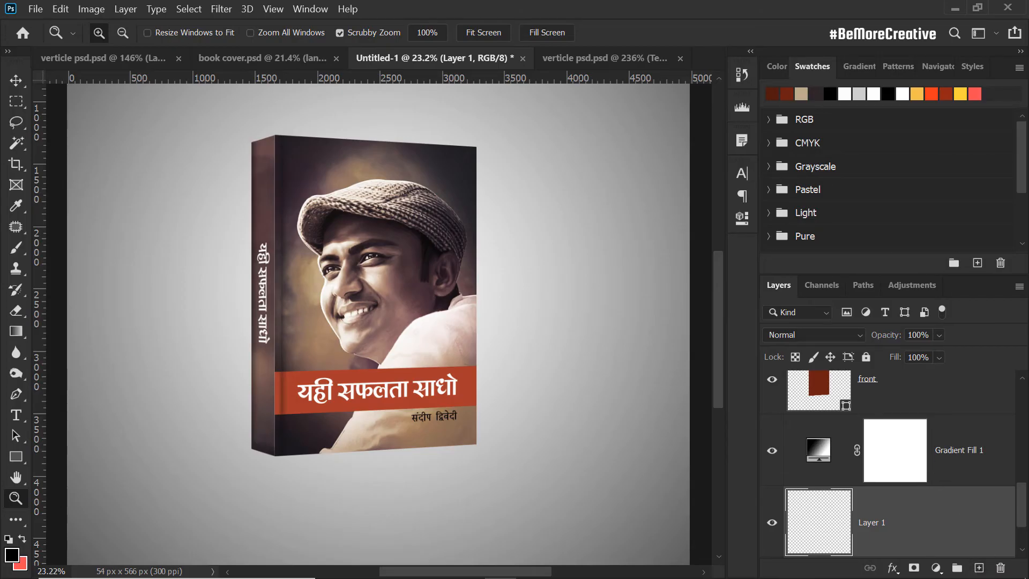
Step: Set up the Brush with a thin, flattened elliptical tip at 0% hardness and enlarge it to 3600 px
left_click(20, 246)
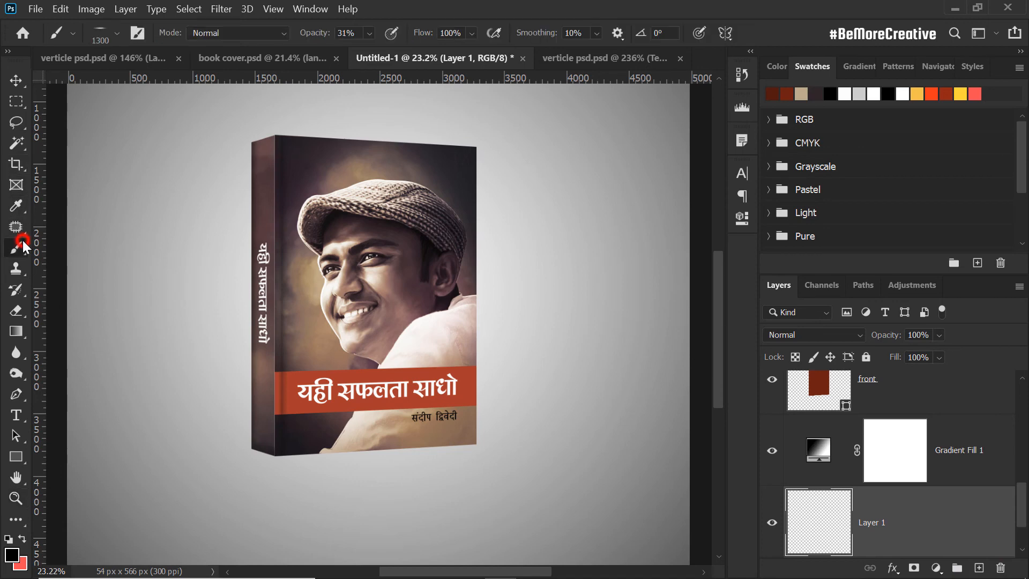
right_click(269, 284)
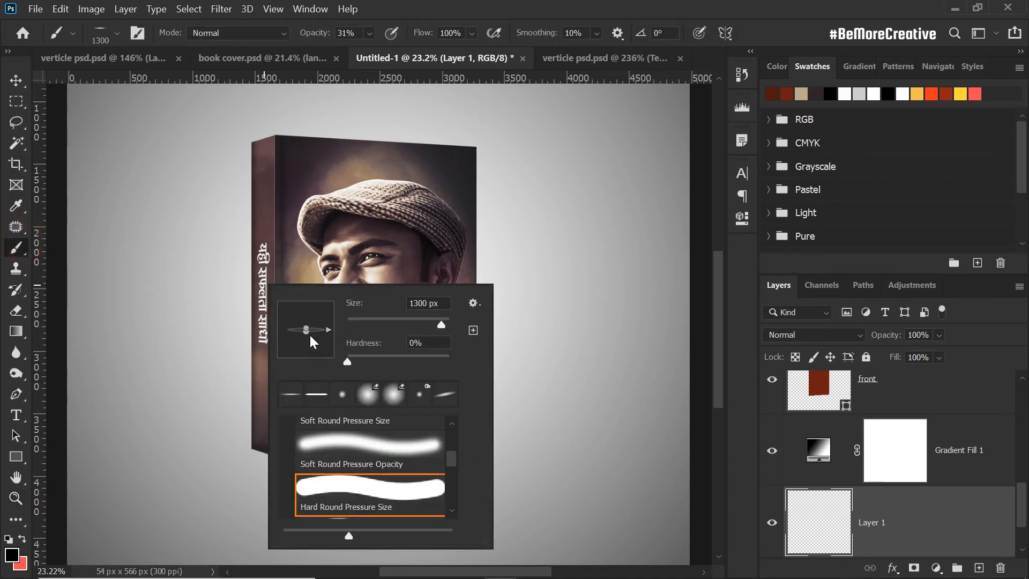
left_click_drag(307, 333, 310, 349)
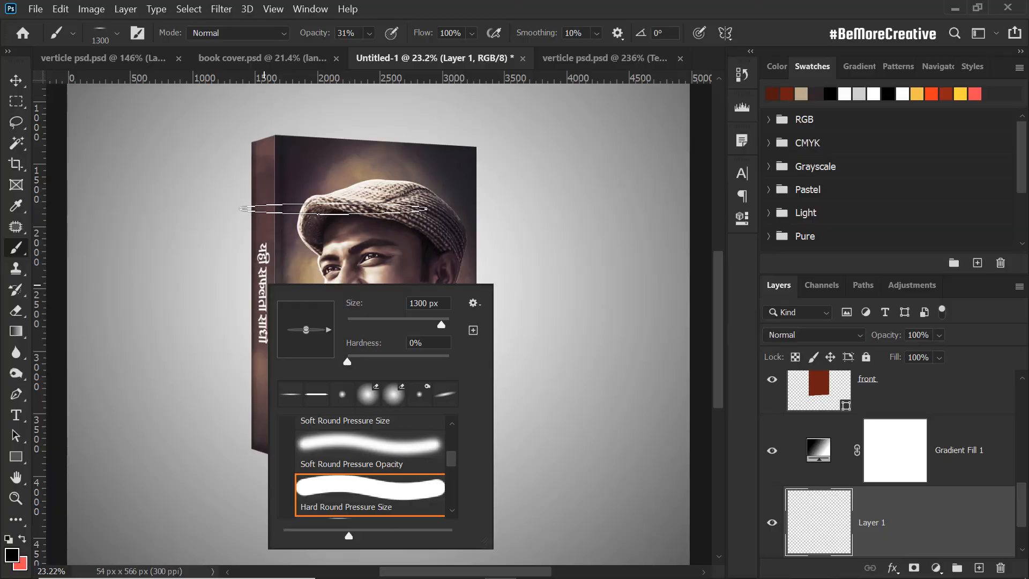
left_click(520, 2)
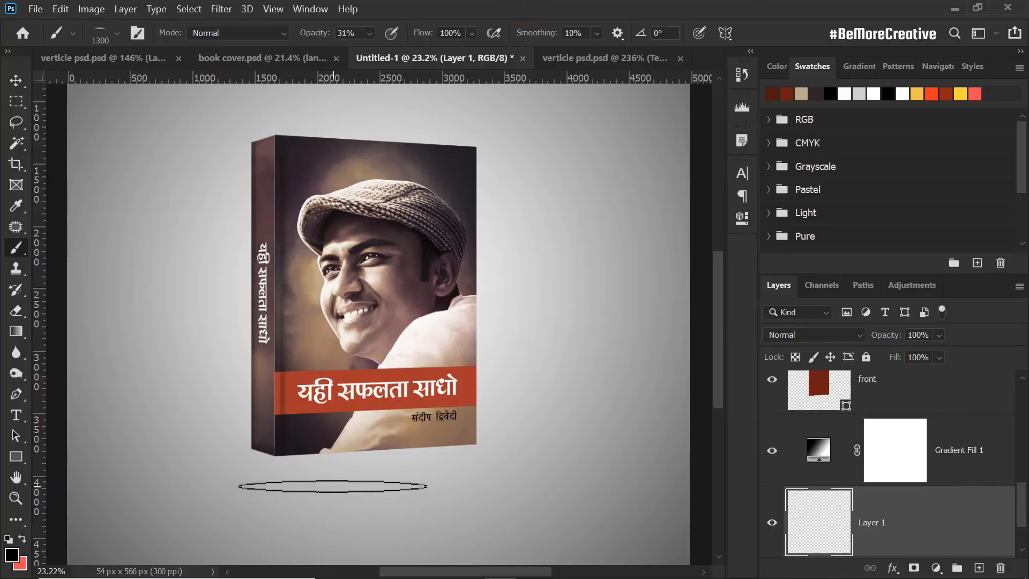
key("bracketright")
key("bracketright")
key("bracketright")
key("bracketright")
key("bracketright")
key("bracketright")
key("bracketright")
key("bracketright")
key("bracketright")
key("bracketright")
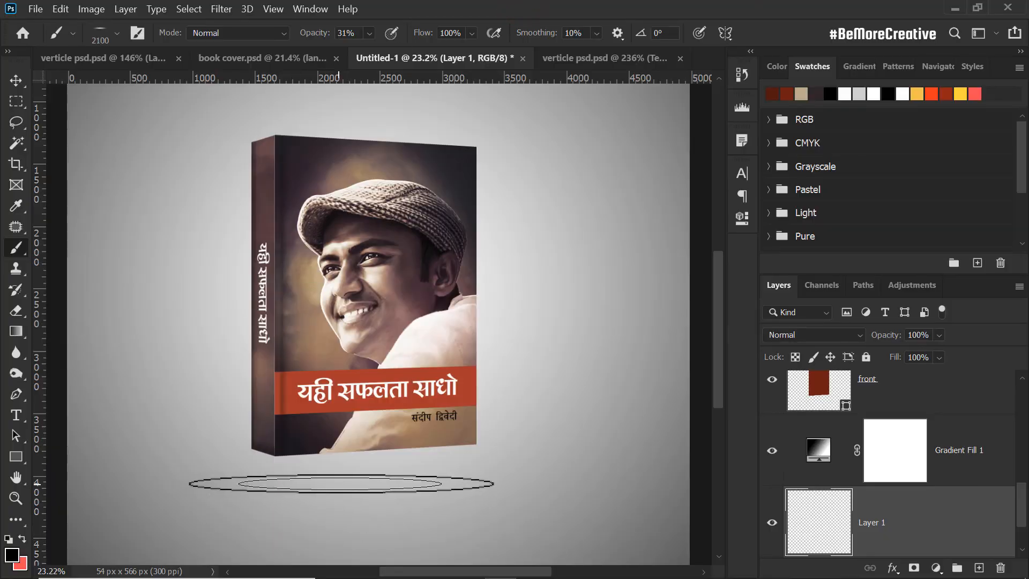
key("bracketright")
key("bracketright")
key("bracketright")
key("bracketright")
key("bracketright")
key("bracketright")
key("bracketright")
key("bracketright")
key("bracketright")
key("bracketright")
key("bracketright")
key("bracketright")
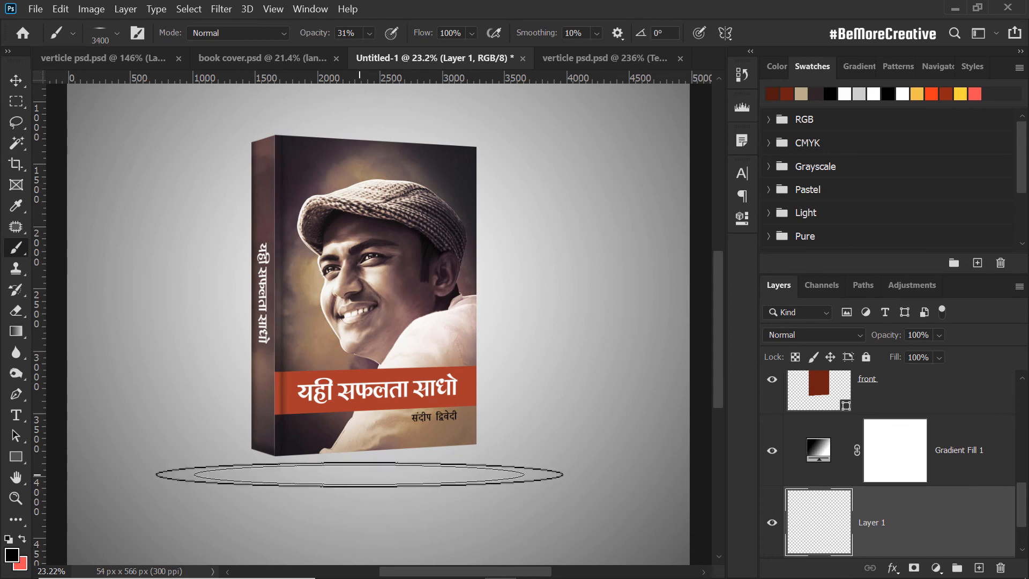
left_click(361, 482)
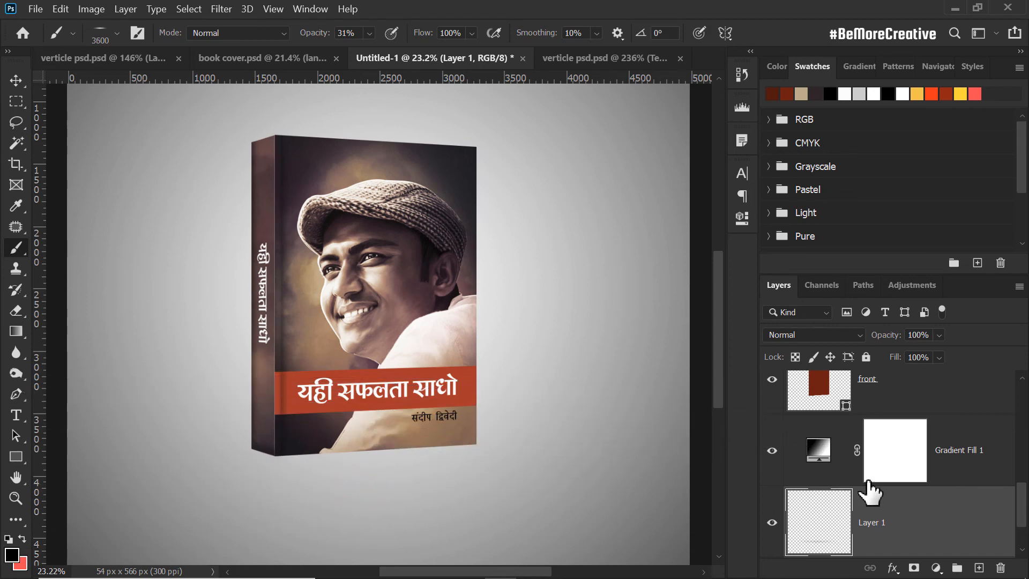
left_click_drag(894, 528, 916, 443)
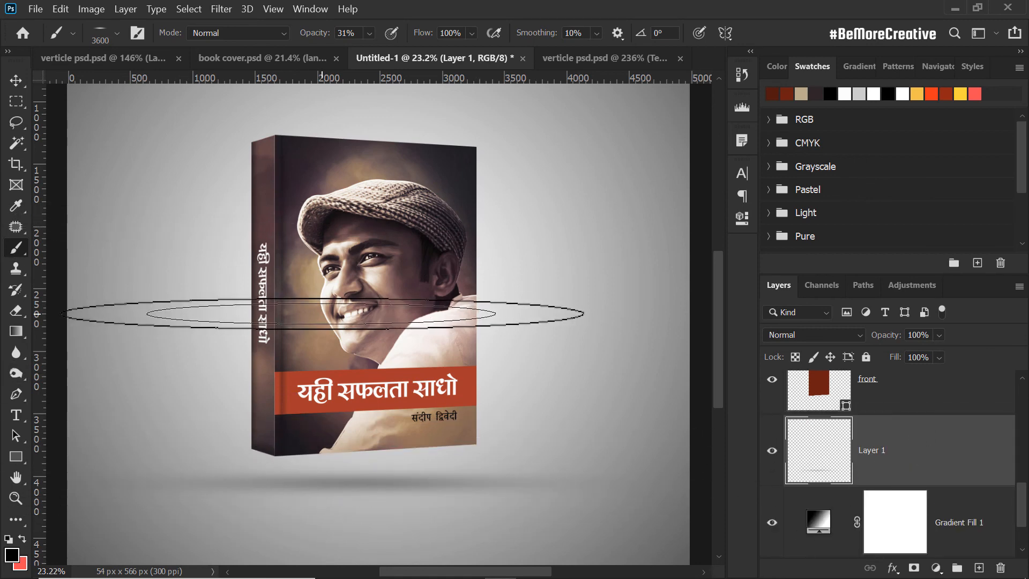
key("ctrl+z")
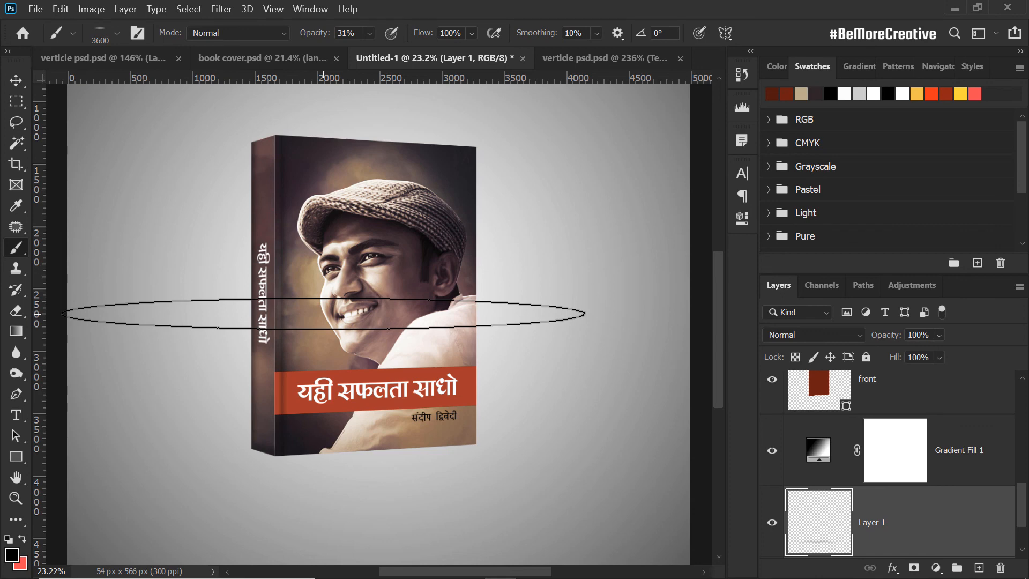
Step: Move Layer 1 above Gradient Fill 1 and paint one soft black shadow dab at 31% opacity beneath the book
left_click_drag(907, 518, 825, 479)
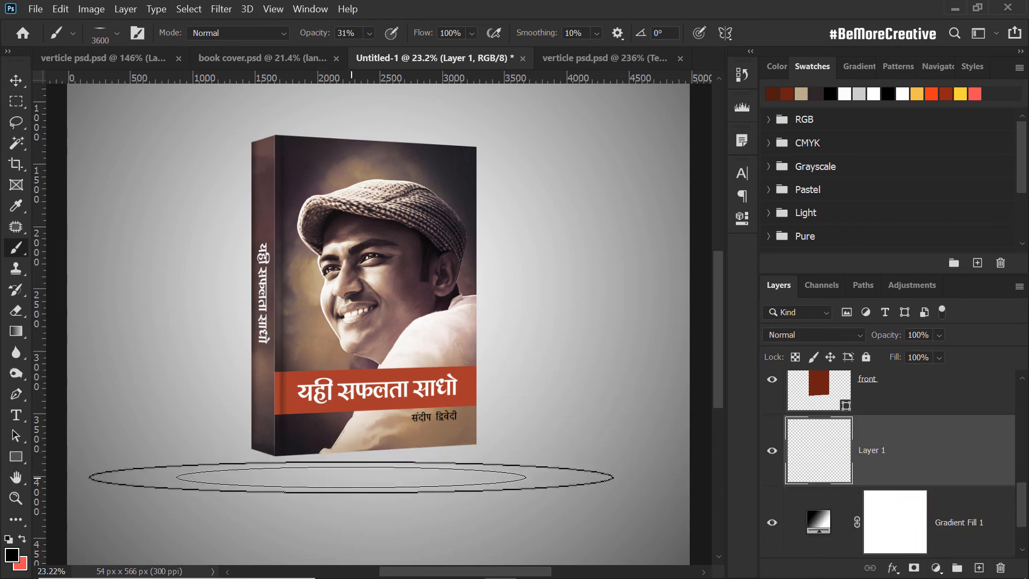
left_click(349, 477)
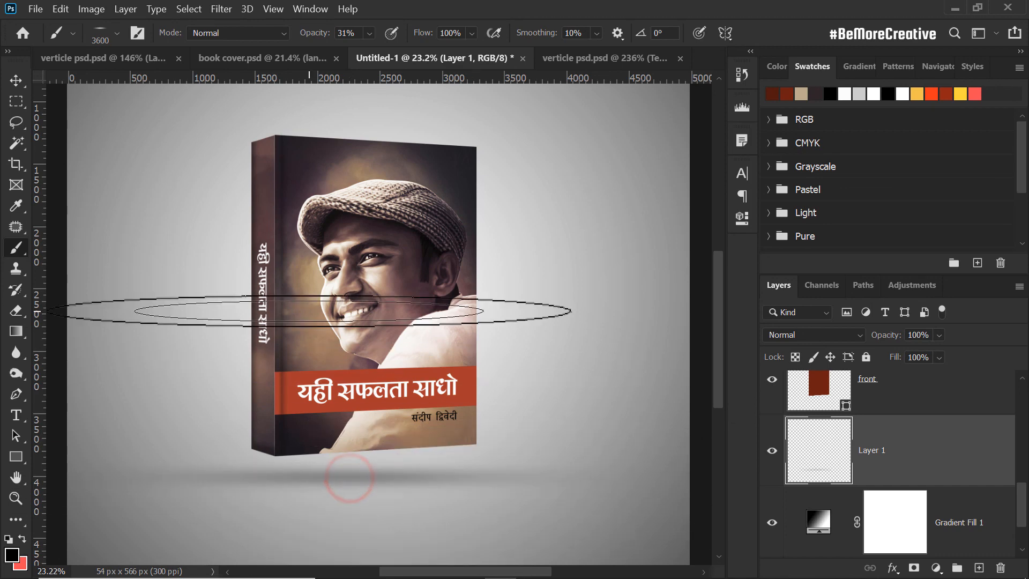
Step: Inspect the finished book mockup and its ground shadow, both as a whole composition and up close
key("z")
left_click(393, 278, "alt")
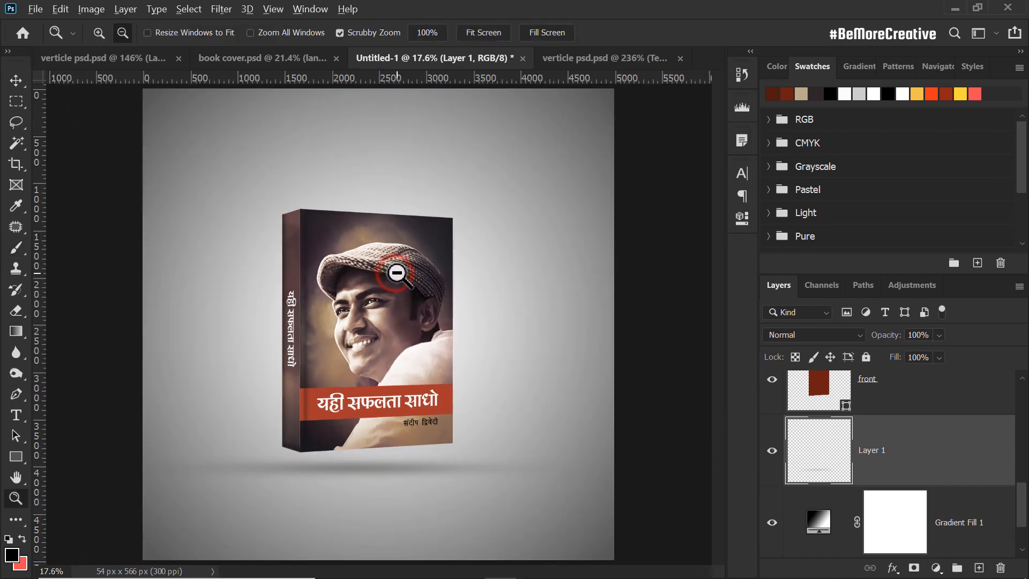
left_click_drag(322, 477, 349, 473)
left_click(371, 393, "alt")
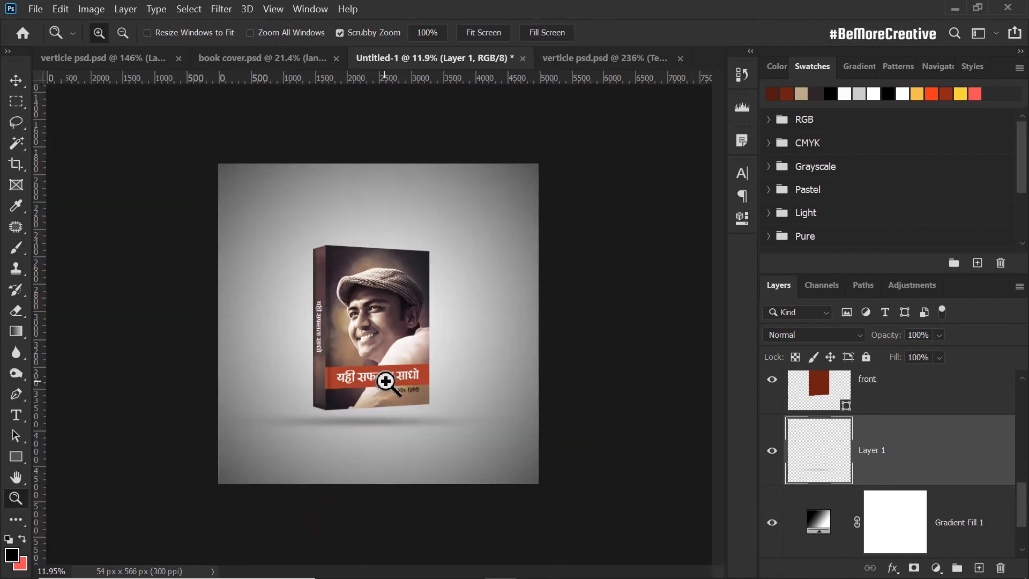
left_click_drag(386, 381, 415, 375)
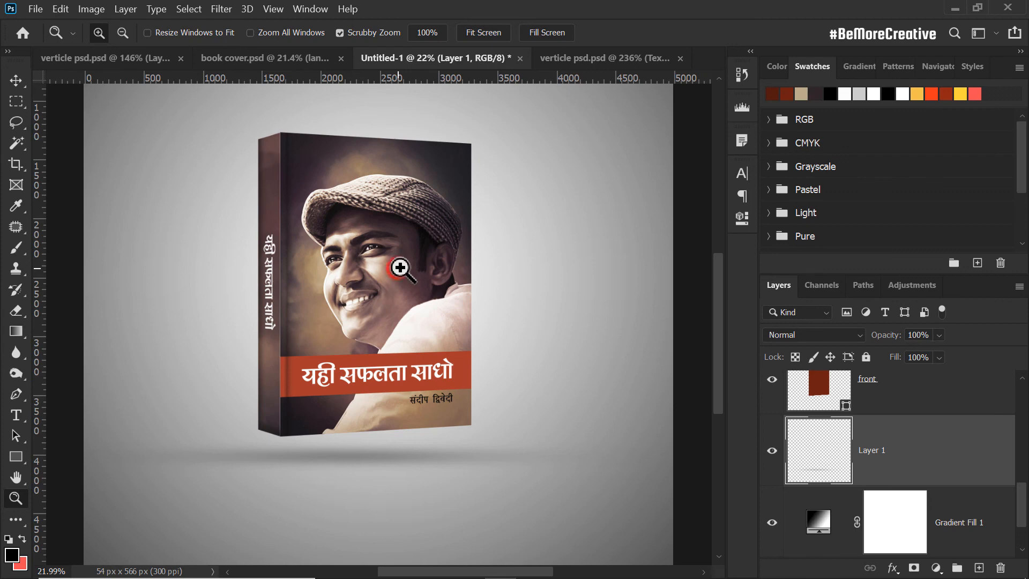
left_click_drag(400, 264, 477, 336)
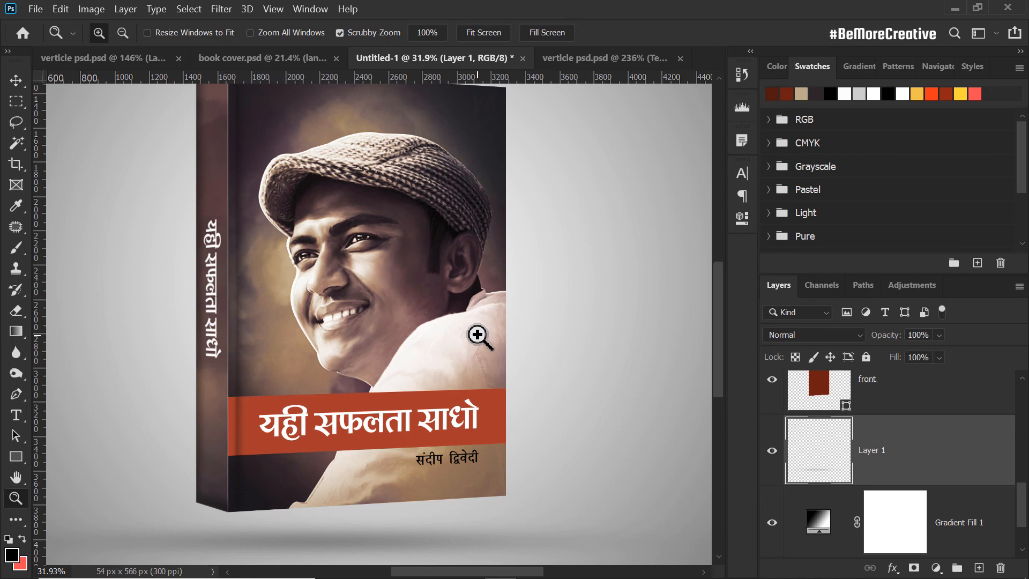
right_click(478, 337)
key("Escape")
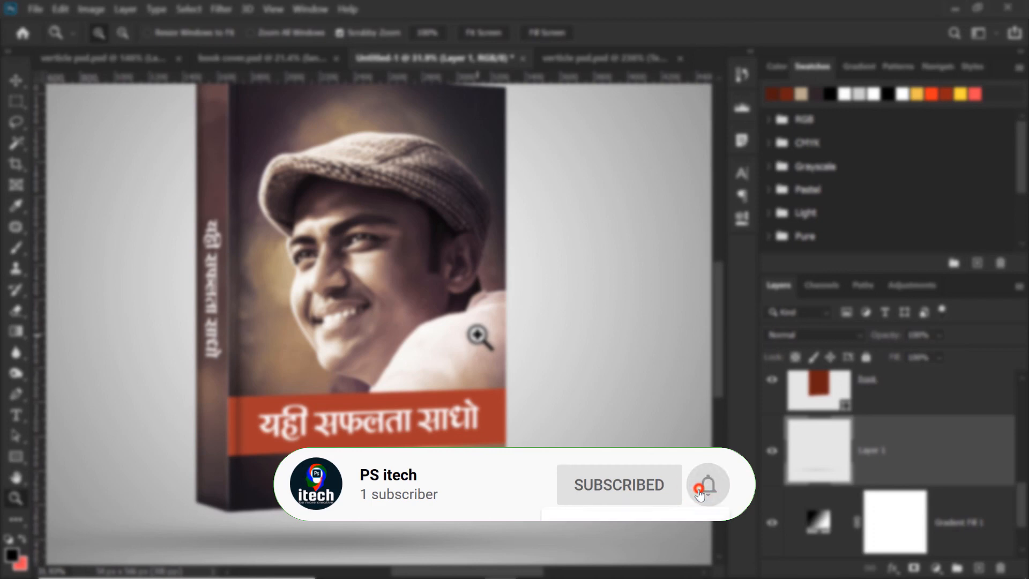
right_click(478, 335)
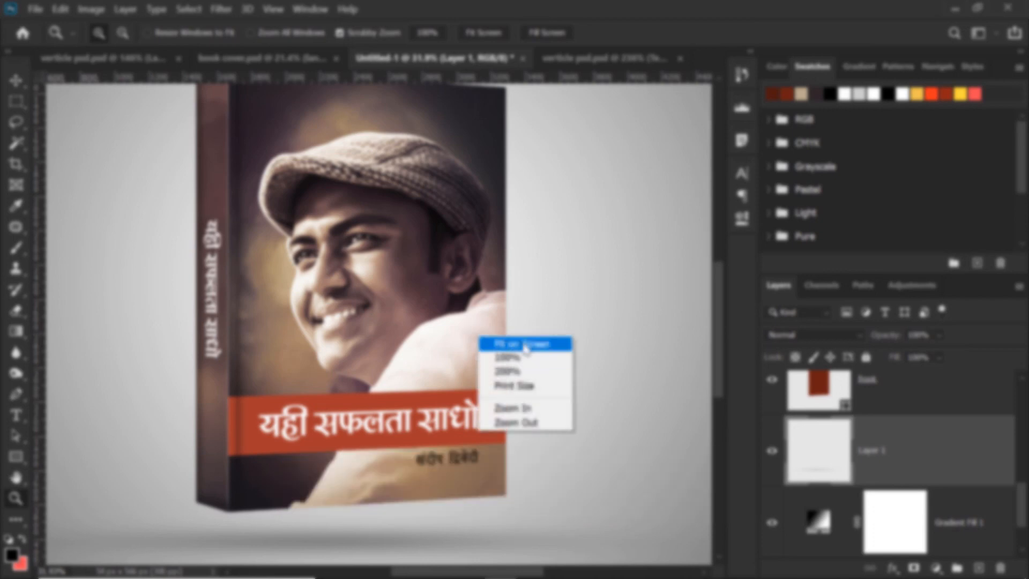